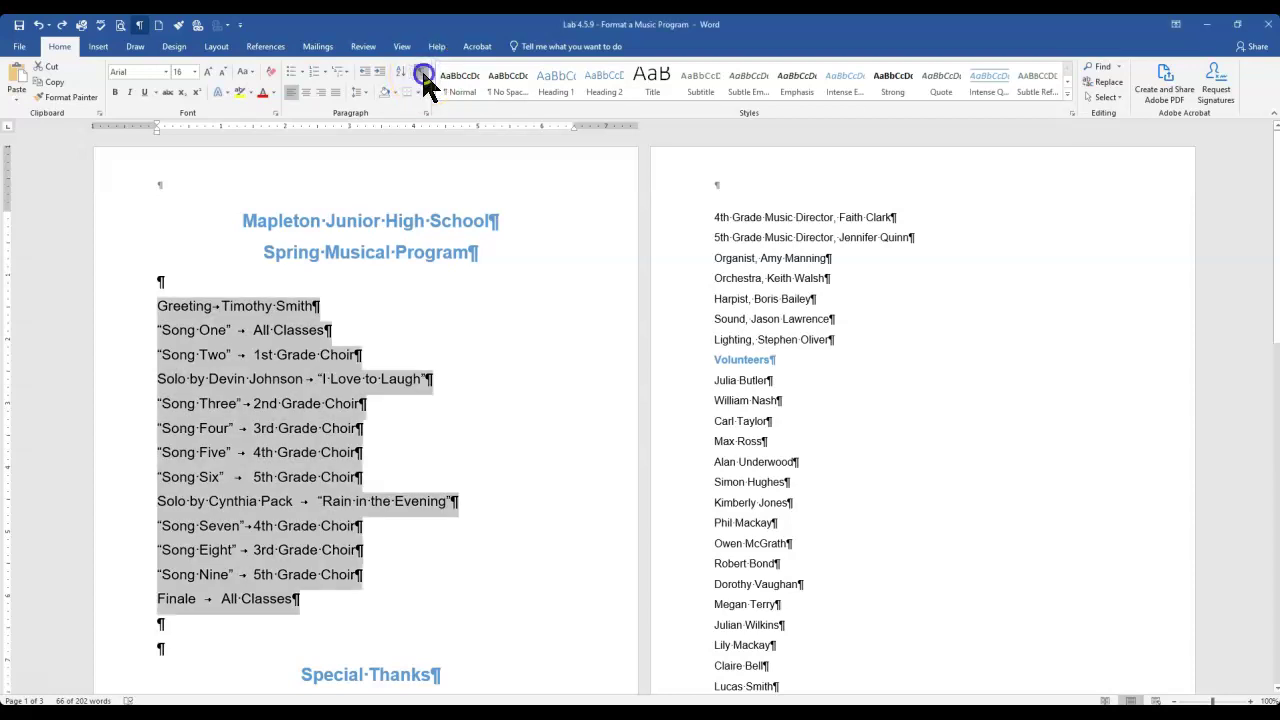
Hide the paragraph and tab formatting marks in the document and clear the text selection.
click(421, 75)
click(421, 70)
click(422, 74)
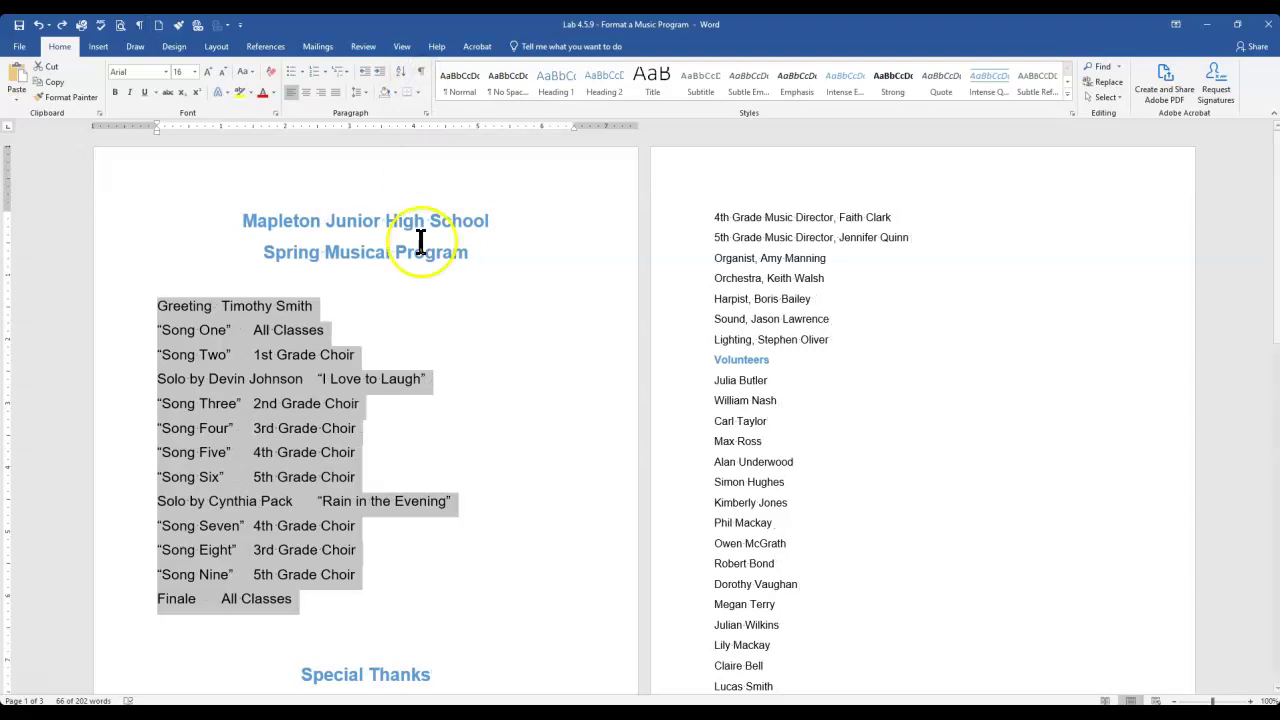
click(427, 566)
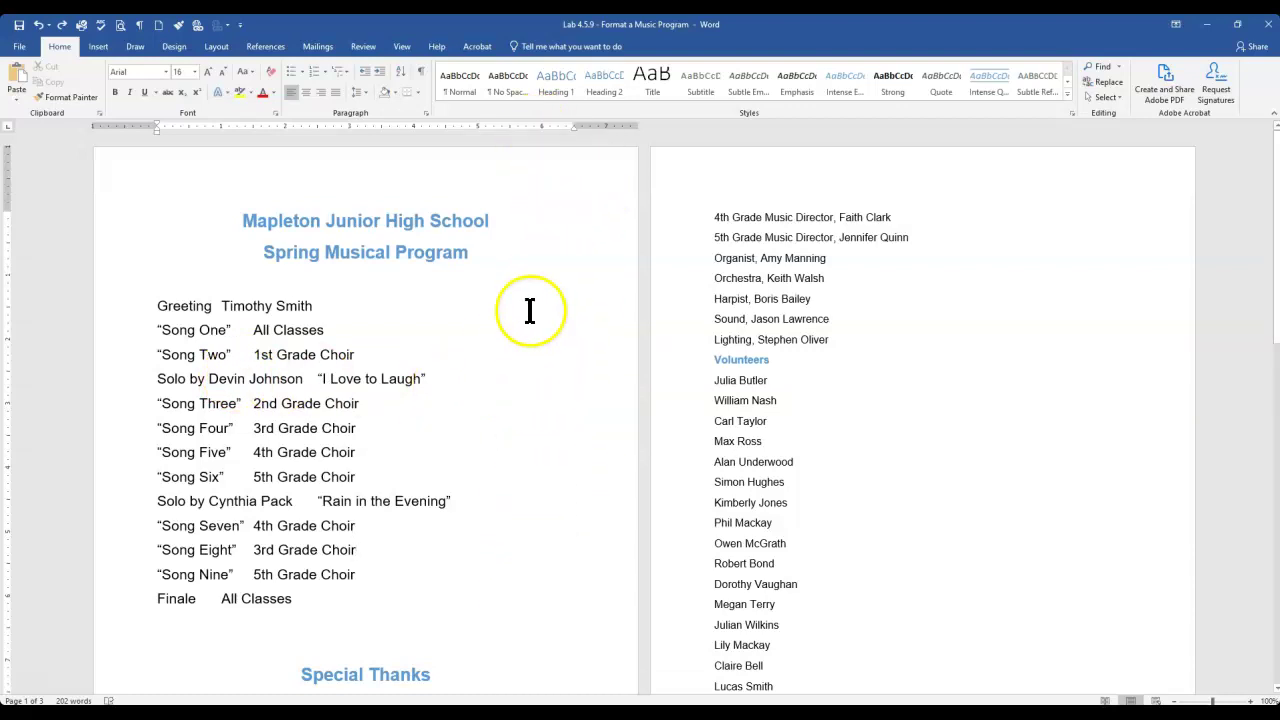
Give the program lines from Greeting to Finale a right-aligned tab stop at 6" with dot leader style 2.
drag(158, 306, 312, 602)
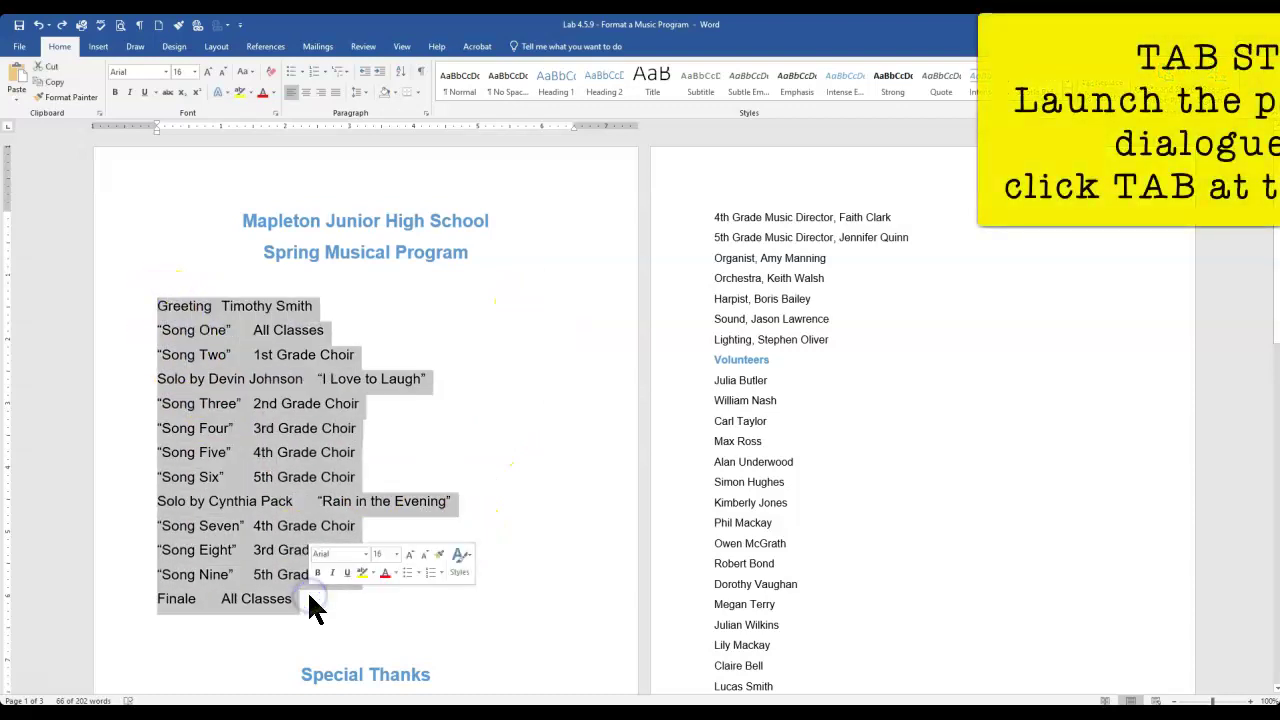
click(426, 113)
click(429, 198)
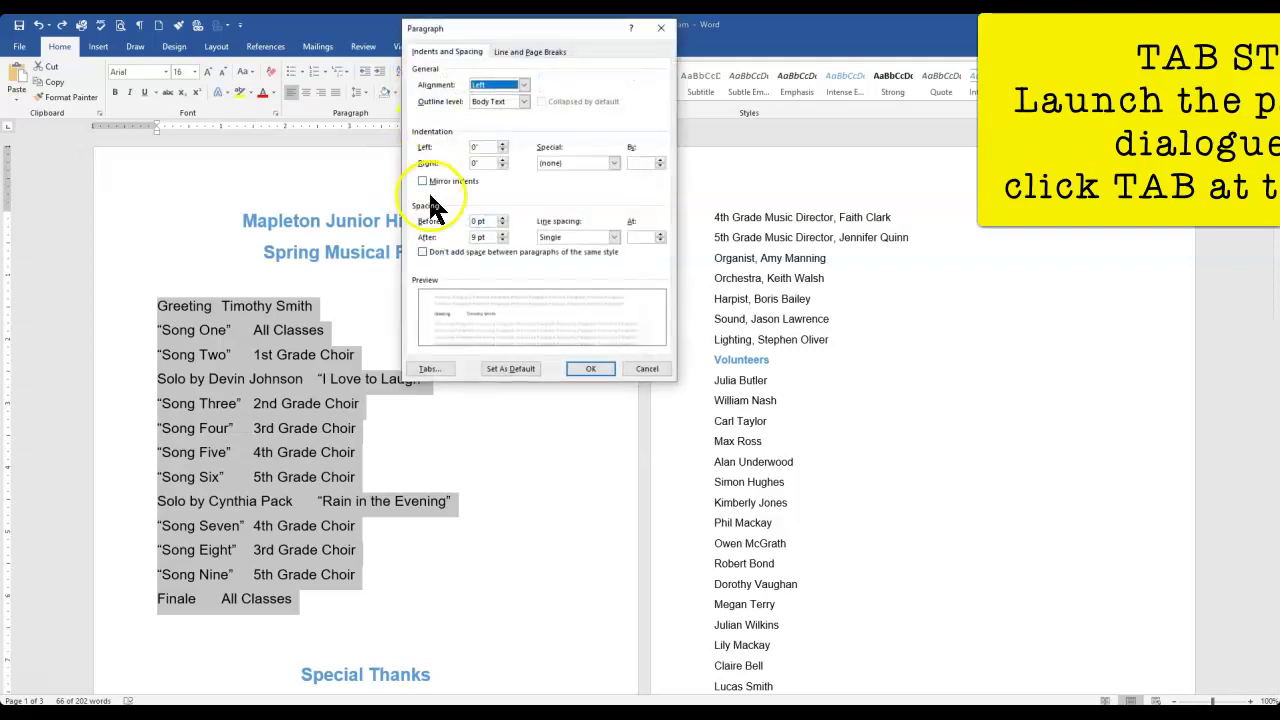
click(428, 369)
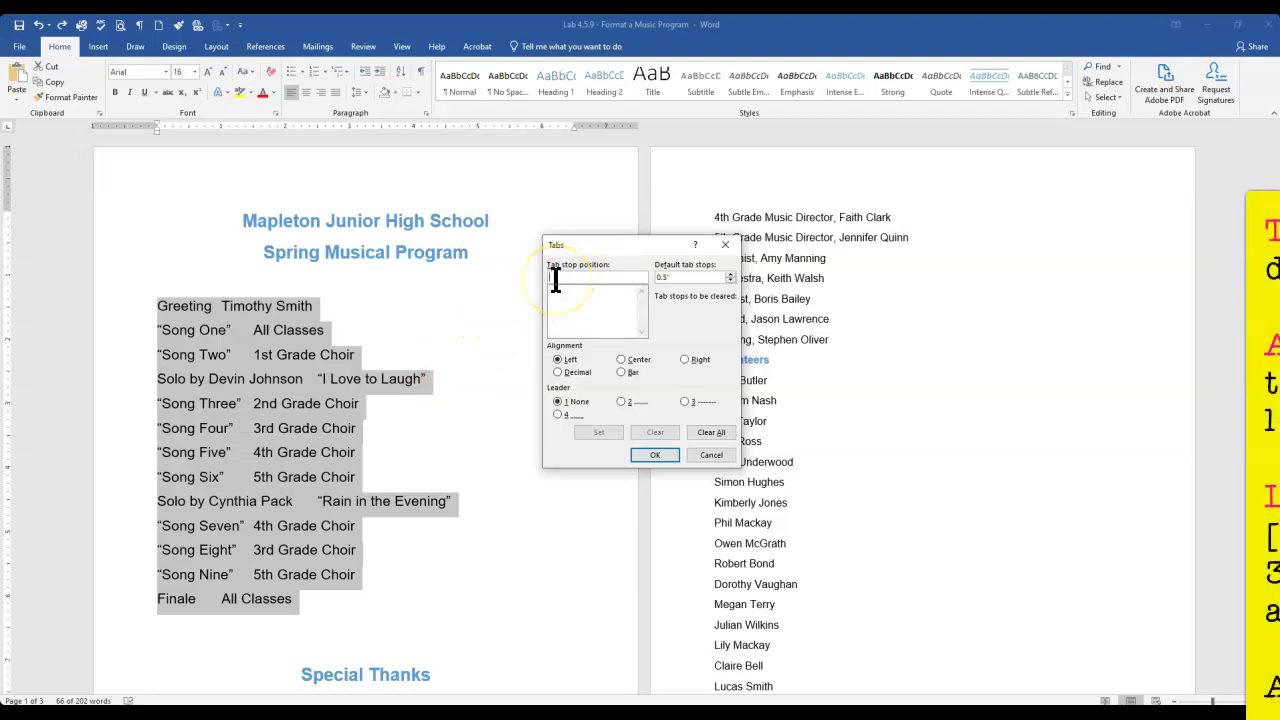
text(6)
click(686, 360)
click(623, 402)
click(598, 432)
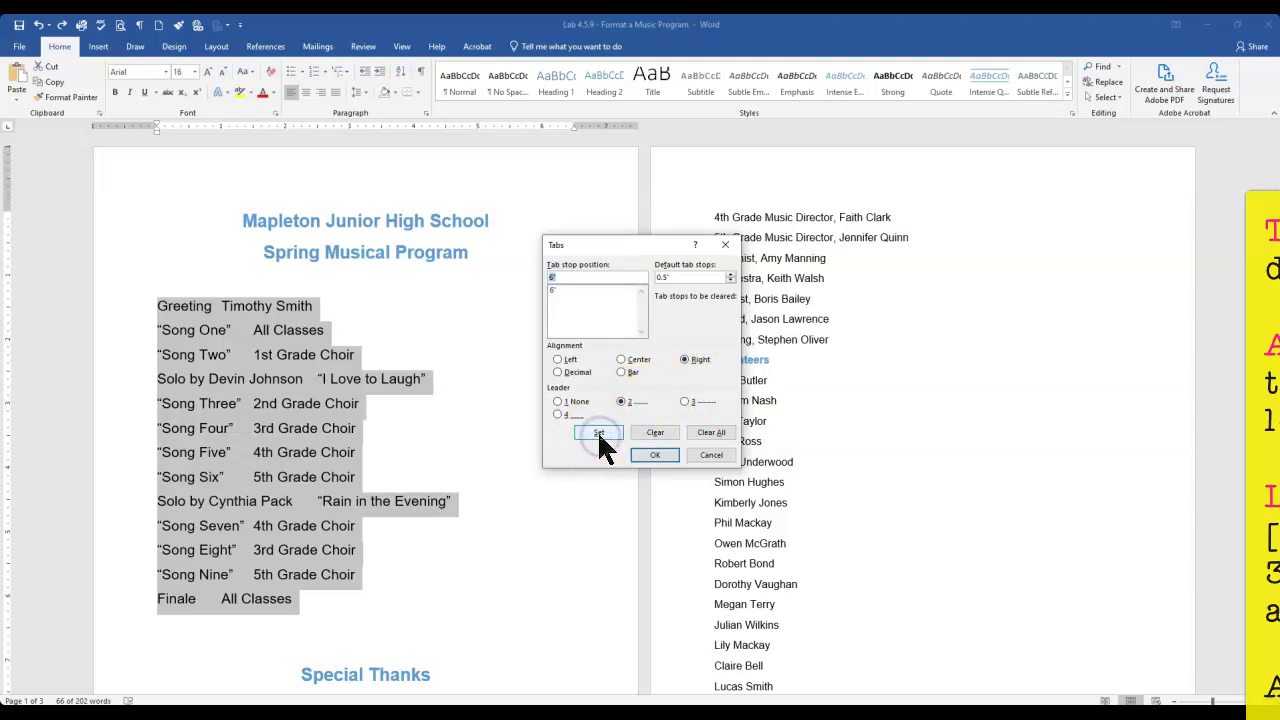
click(665, 456)
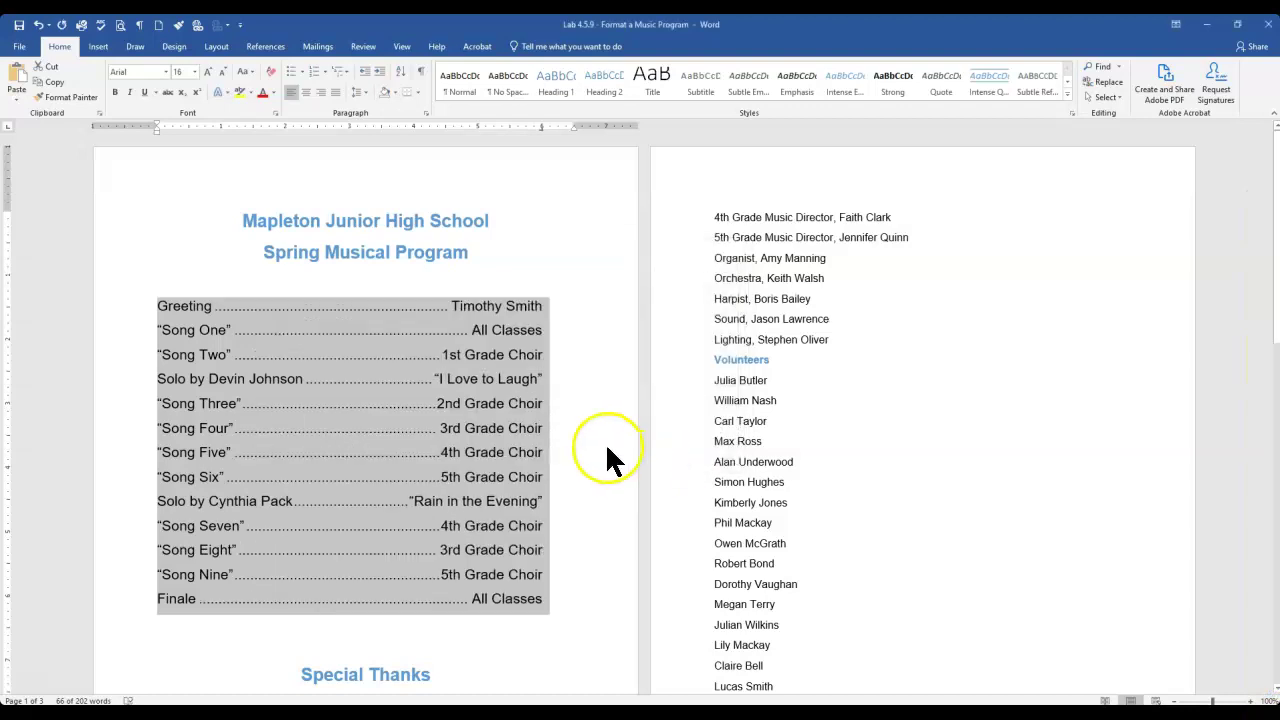
click(591, 389)
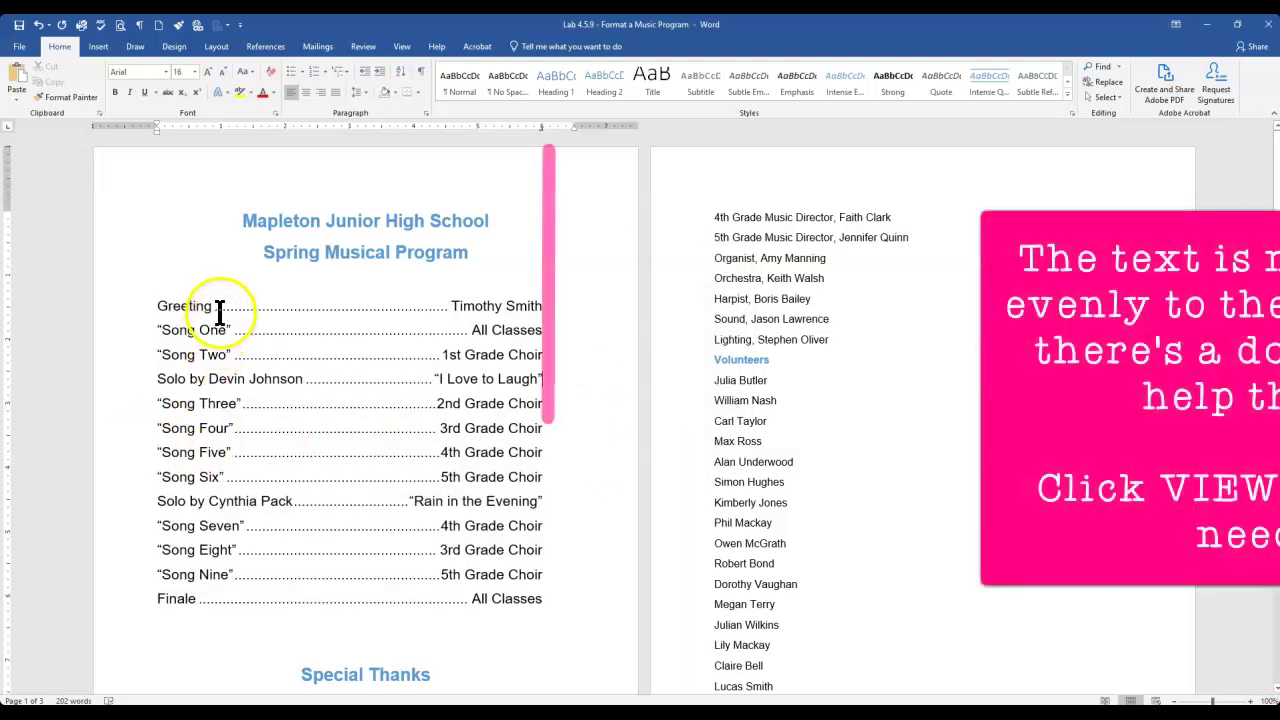
drag(214, 306, 432, 306)
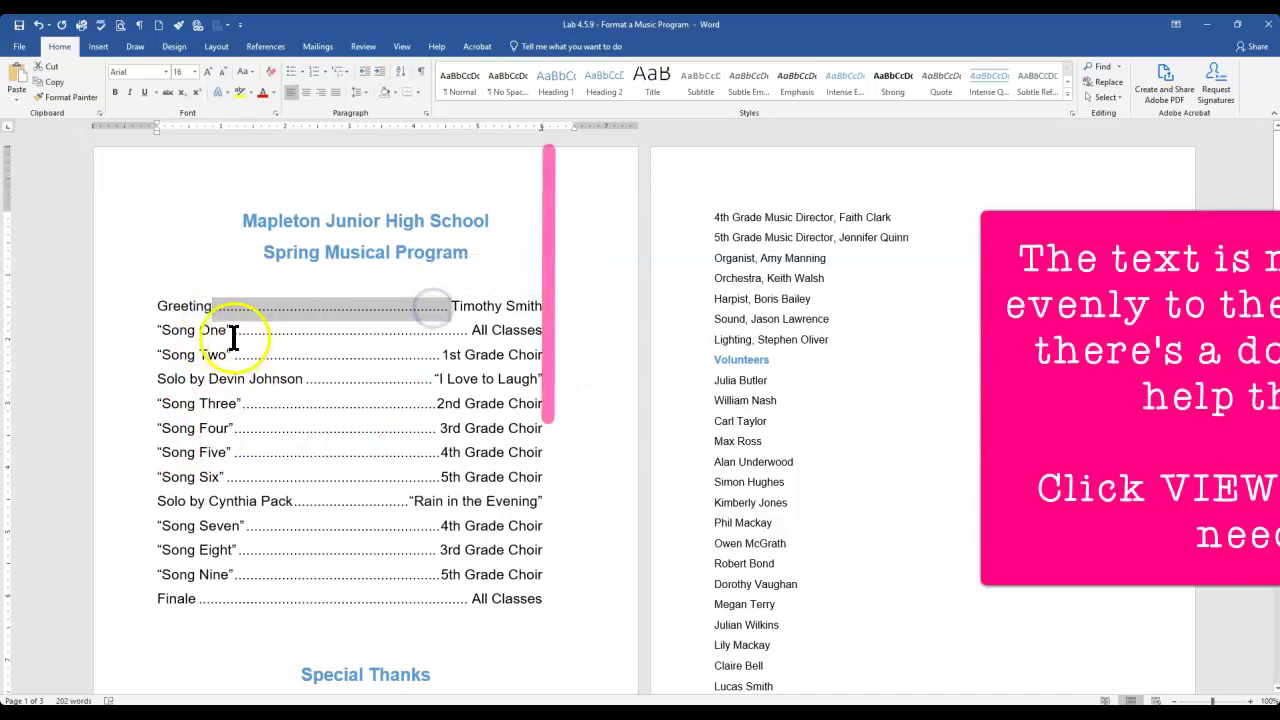
drag(231, 330, 468, 330)
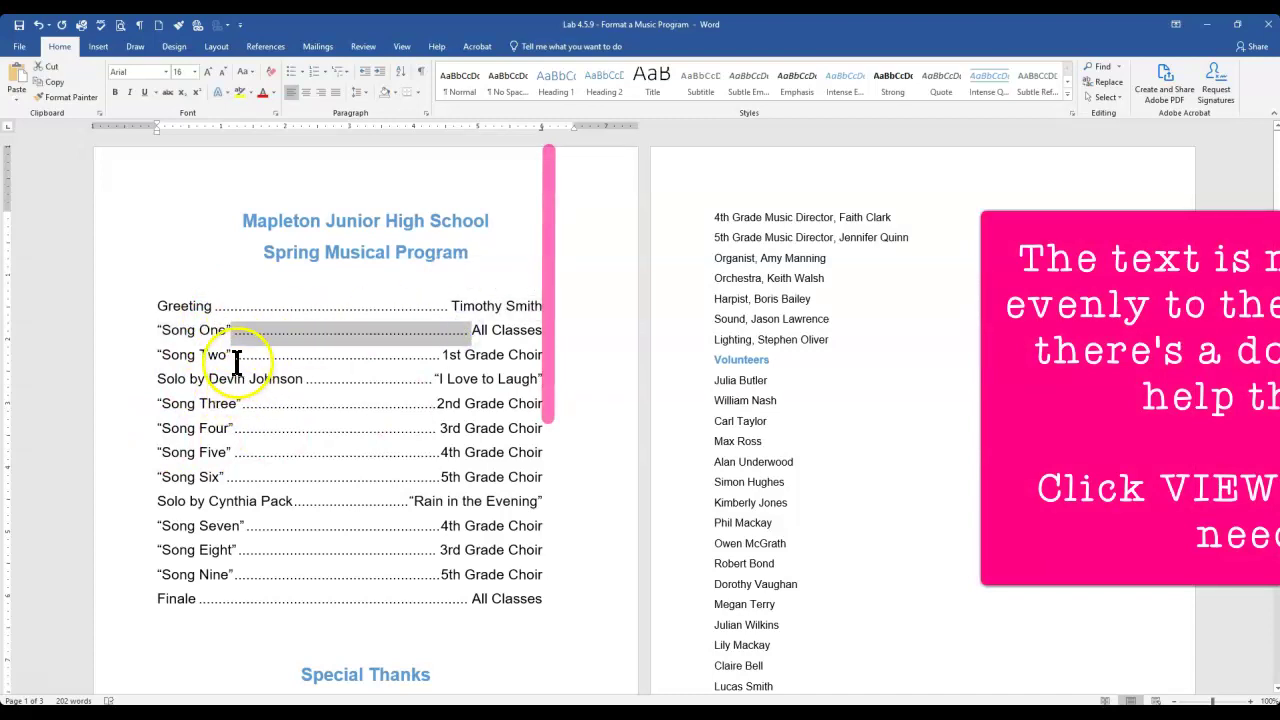
drag(231, 355, 434, 360)
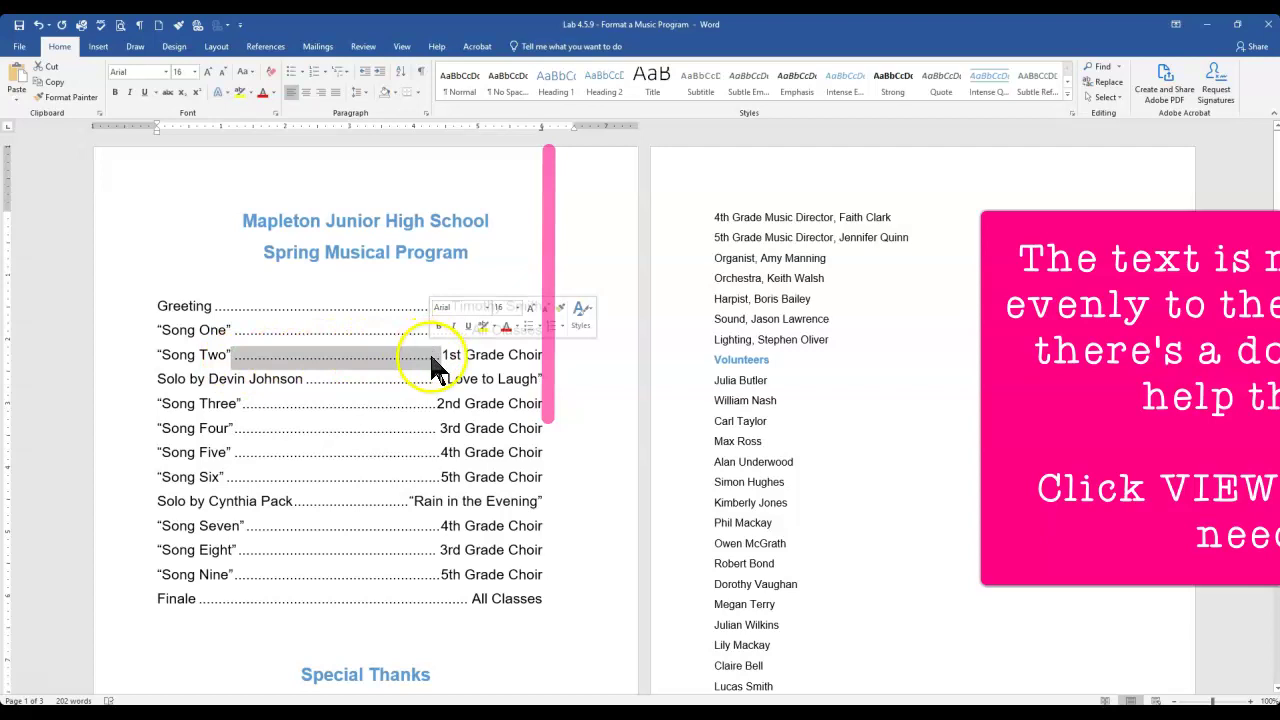
click(543, 430)
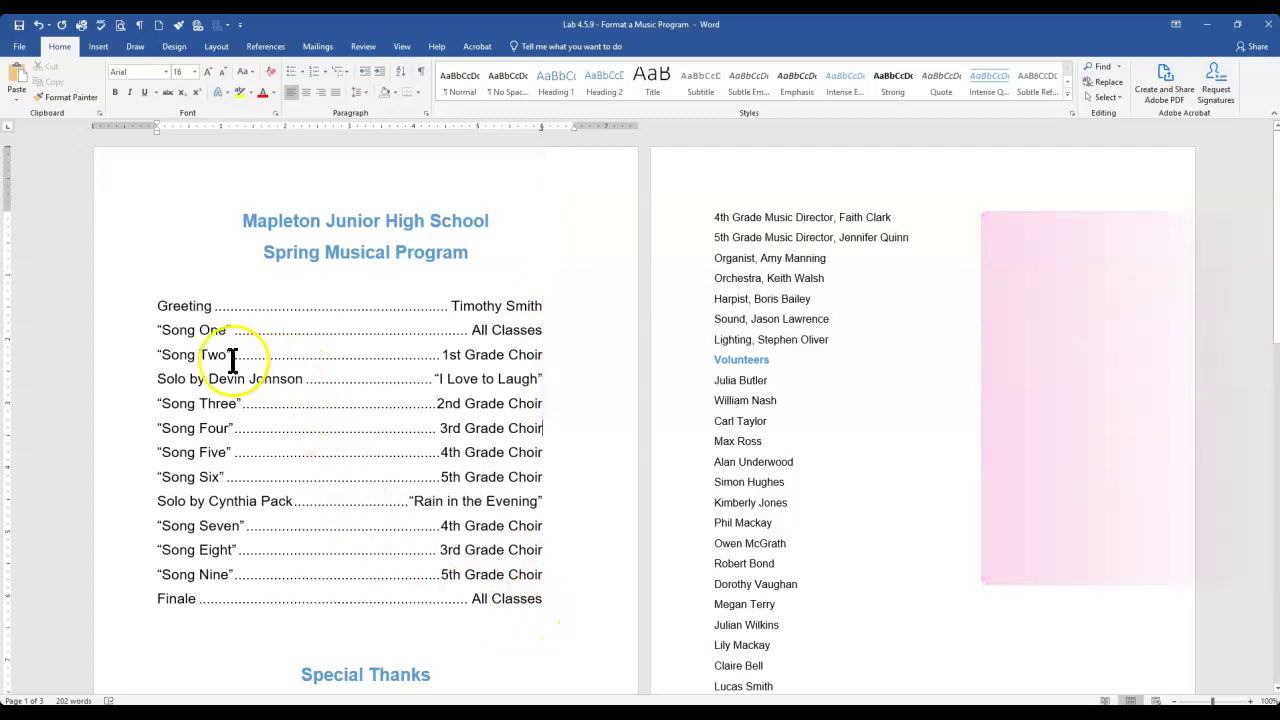
Set custom page margins of 1.1" on all four sides for the whole document.
click(217, 47)
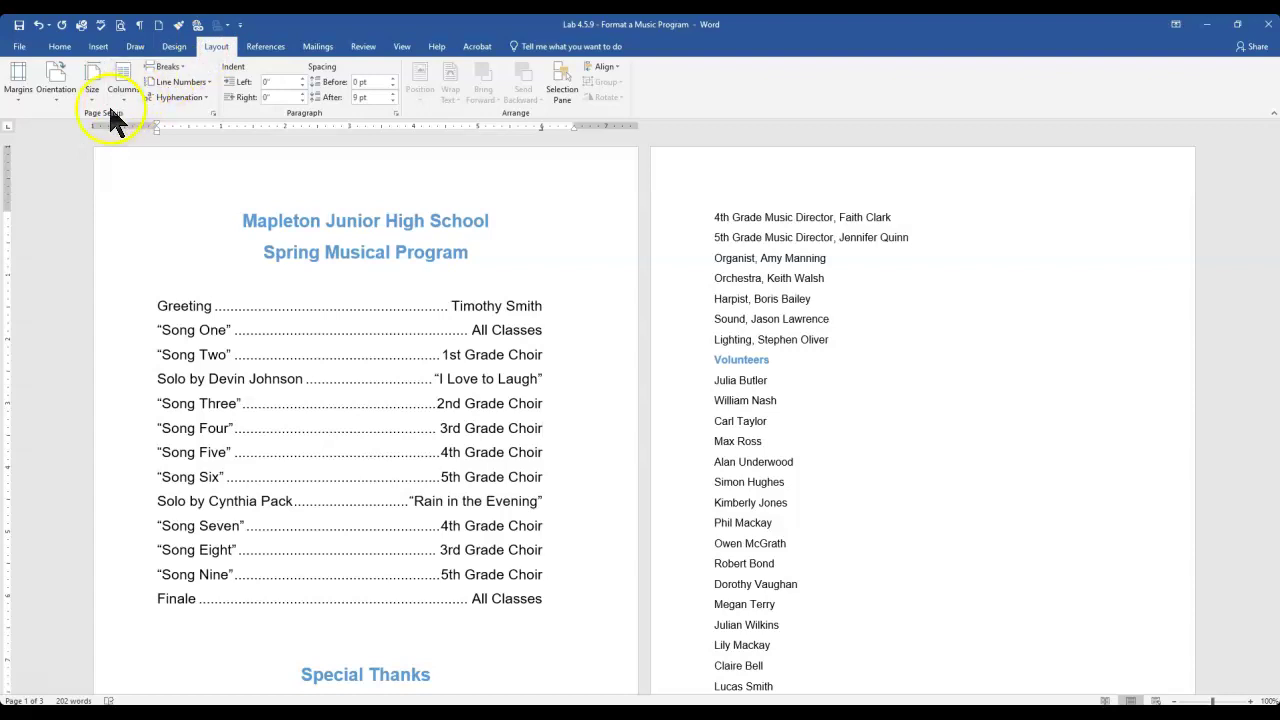
click(20, 90)
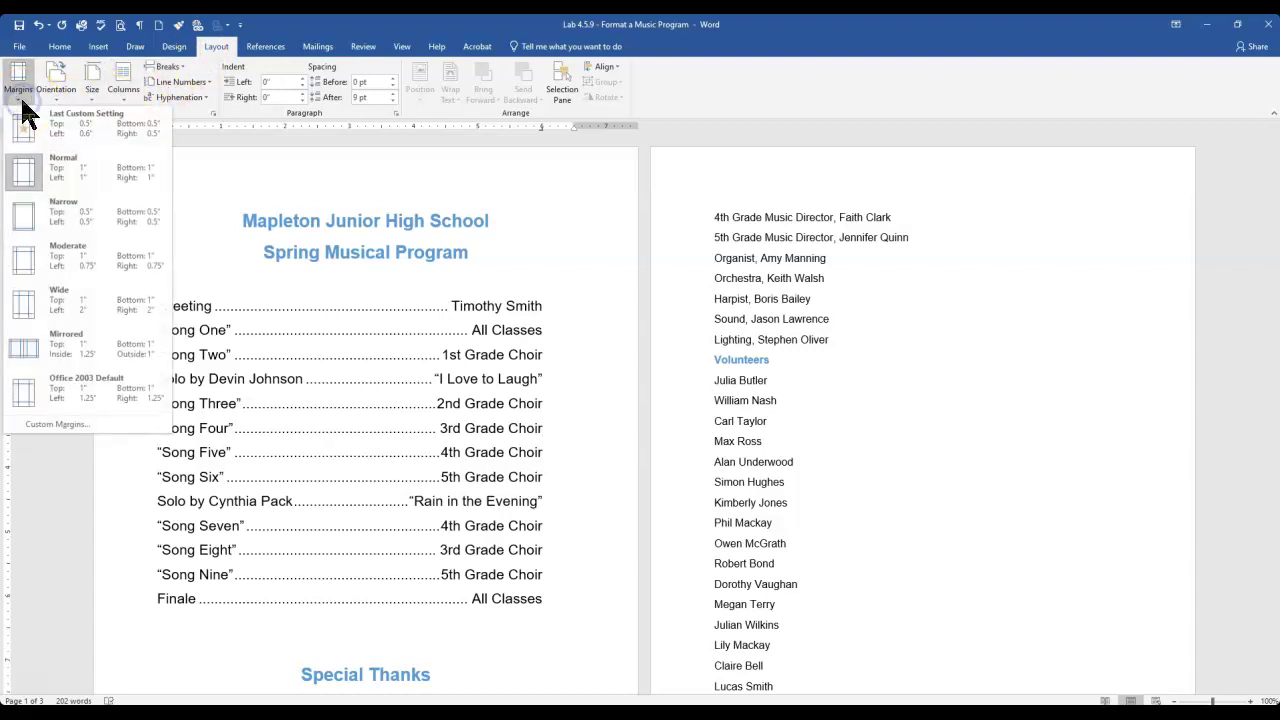
click(35, 426)
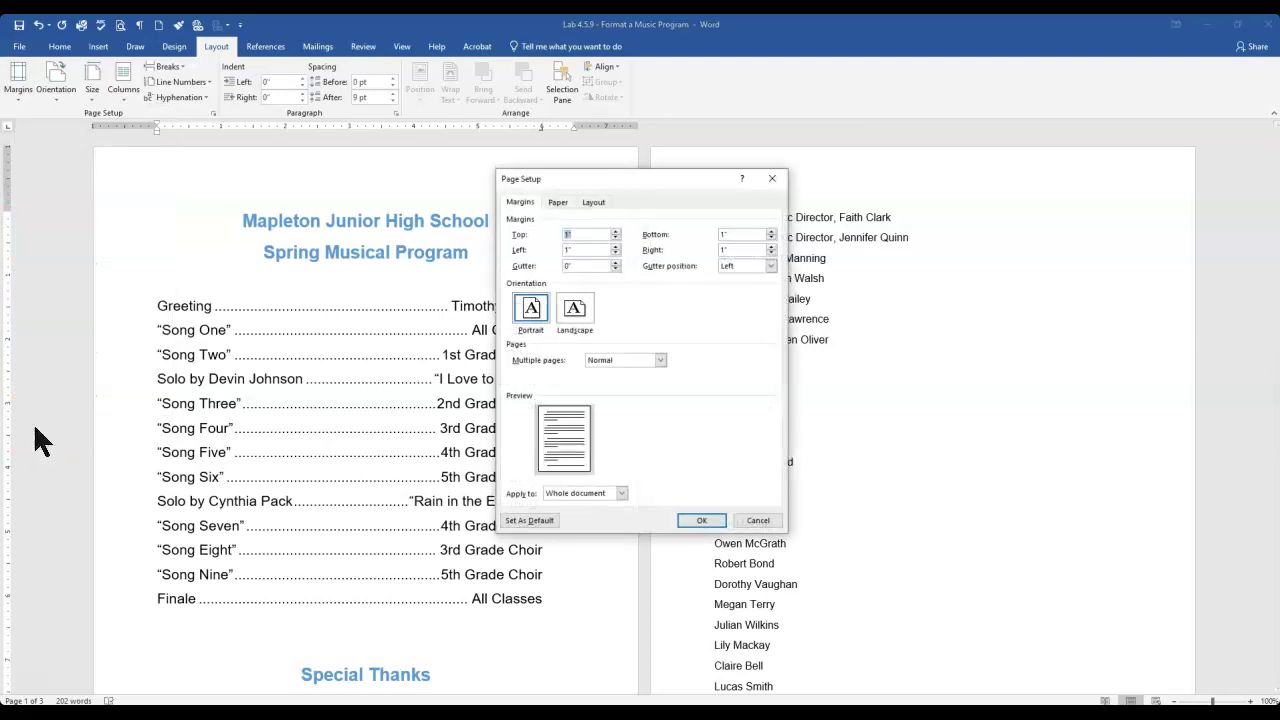
click(616, 232)
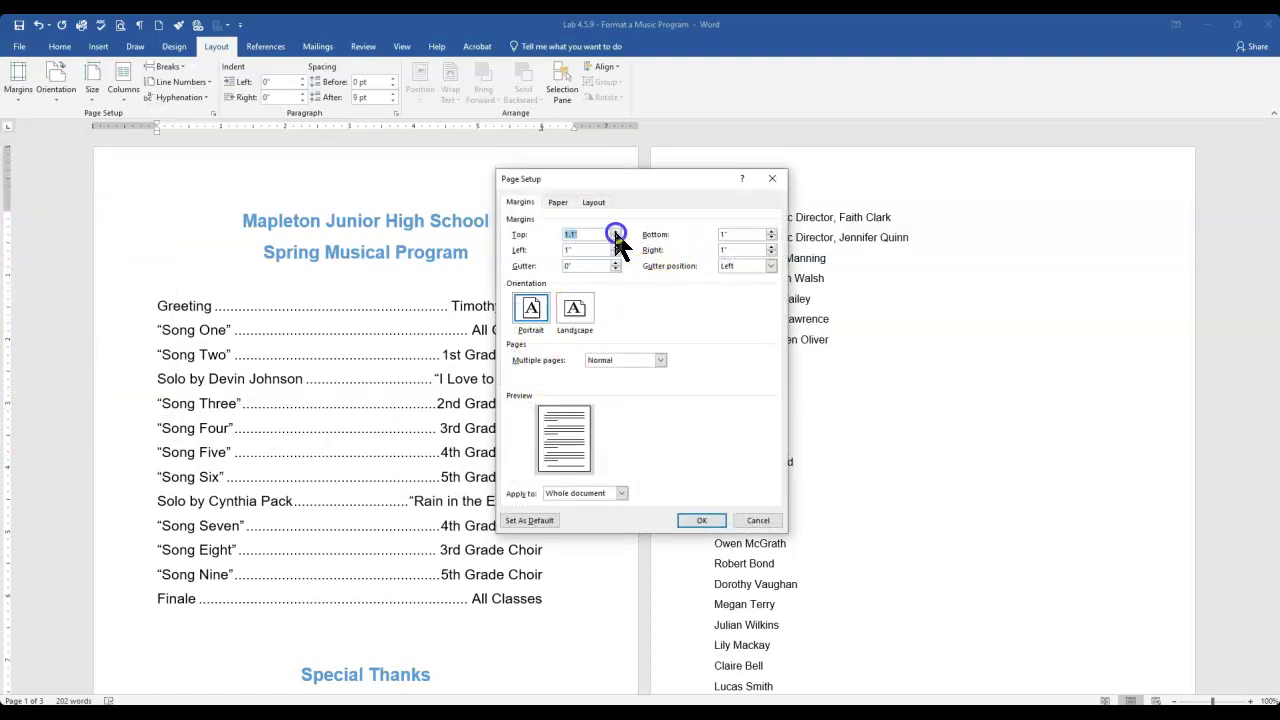
click(771, 231)
click(771, 246)
click(616, 246)
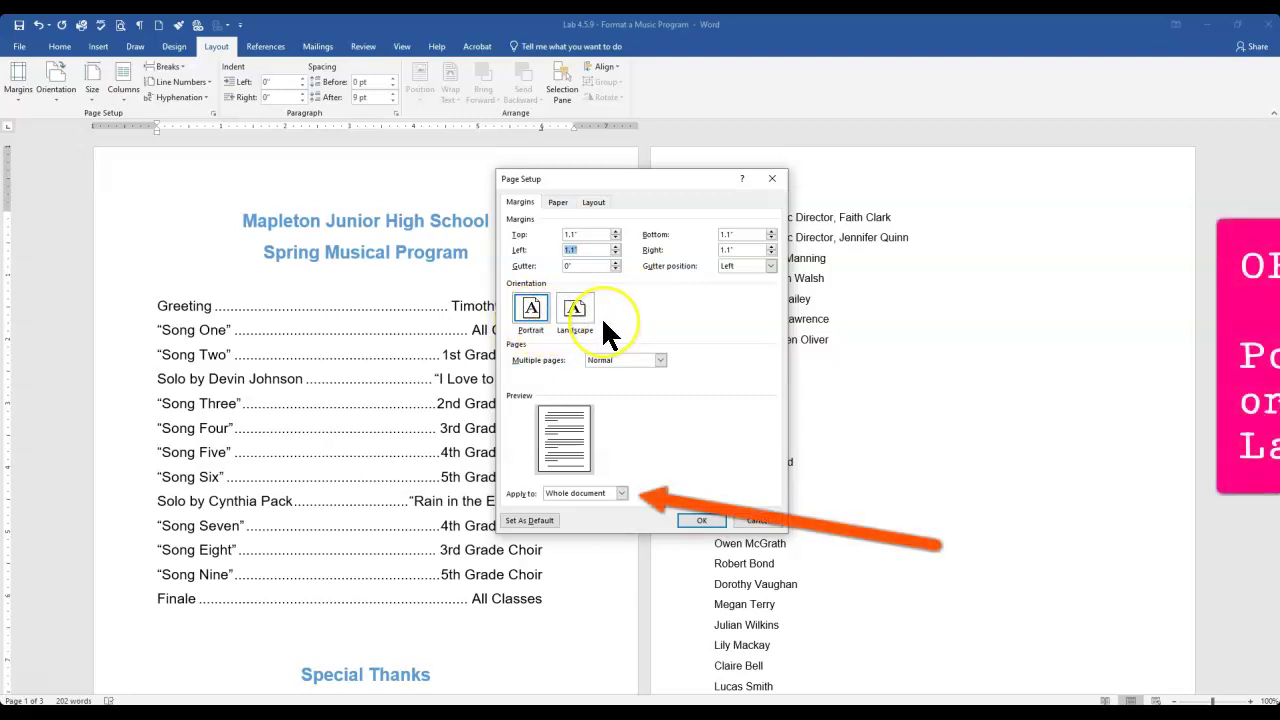
click(690, 520)
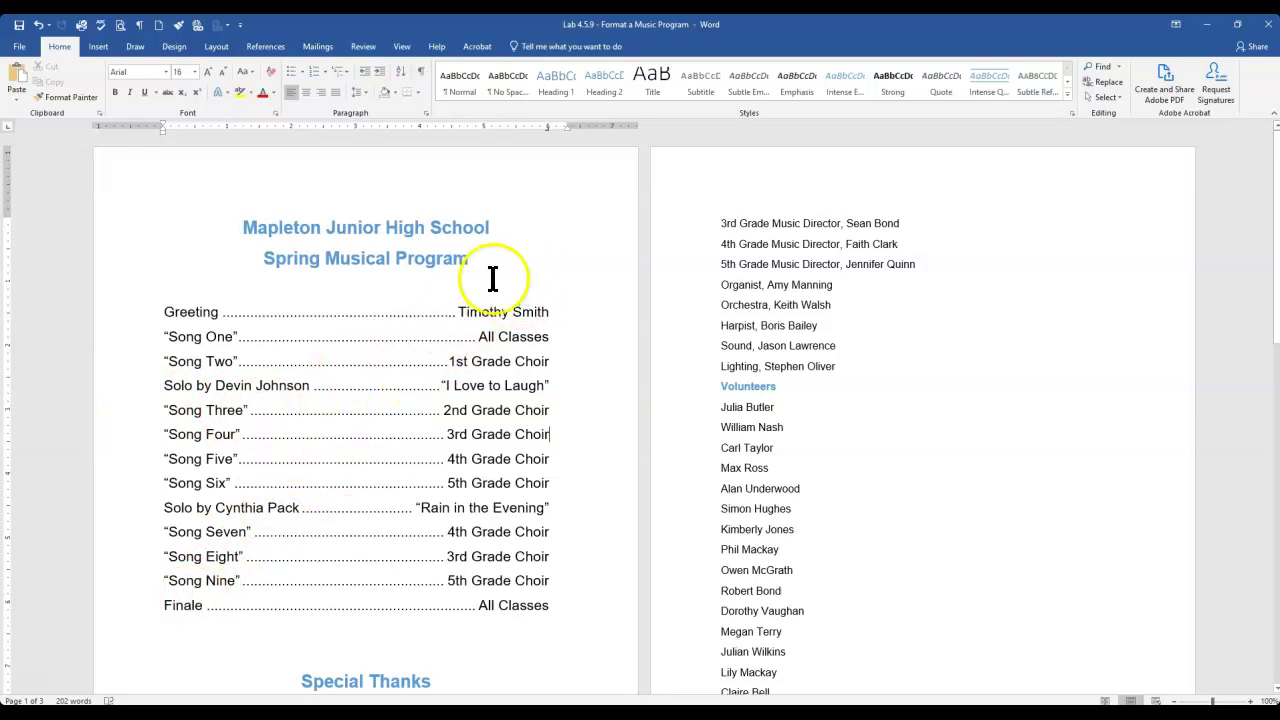
Add a custom text watermark reading "Sample Music Program" to the document.
click(174, 47)
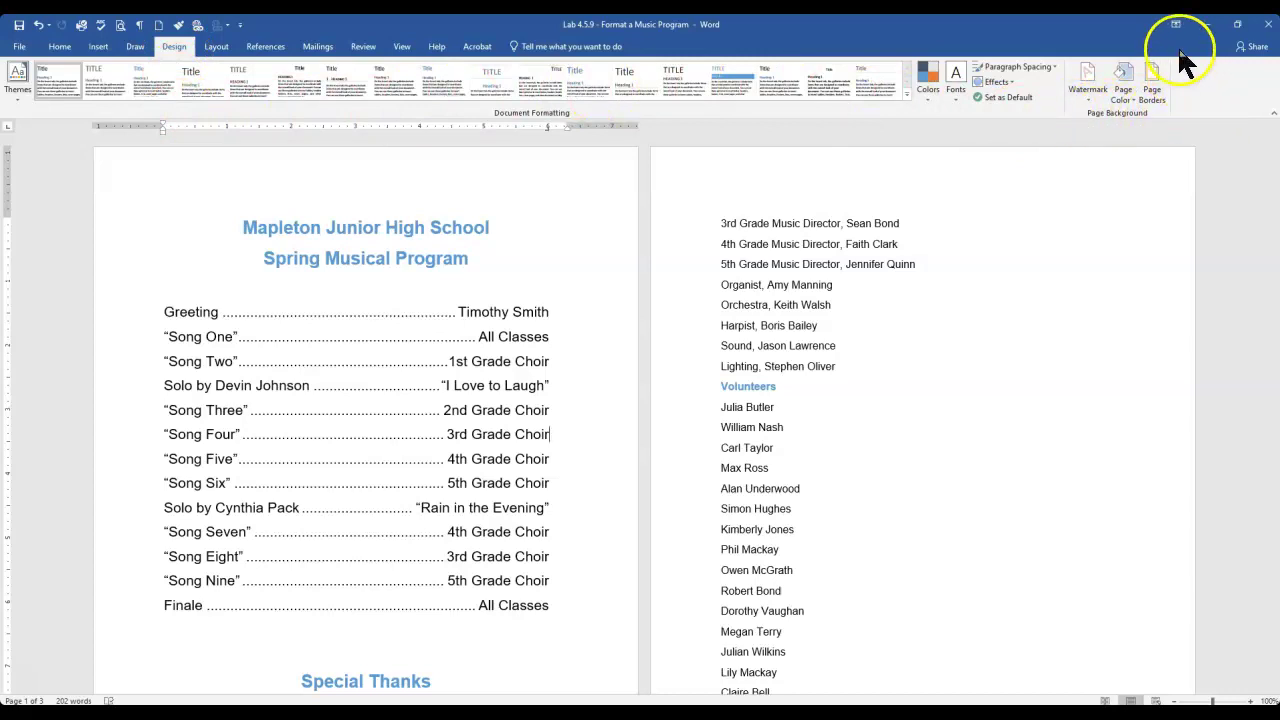
click(1080, 77)
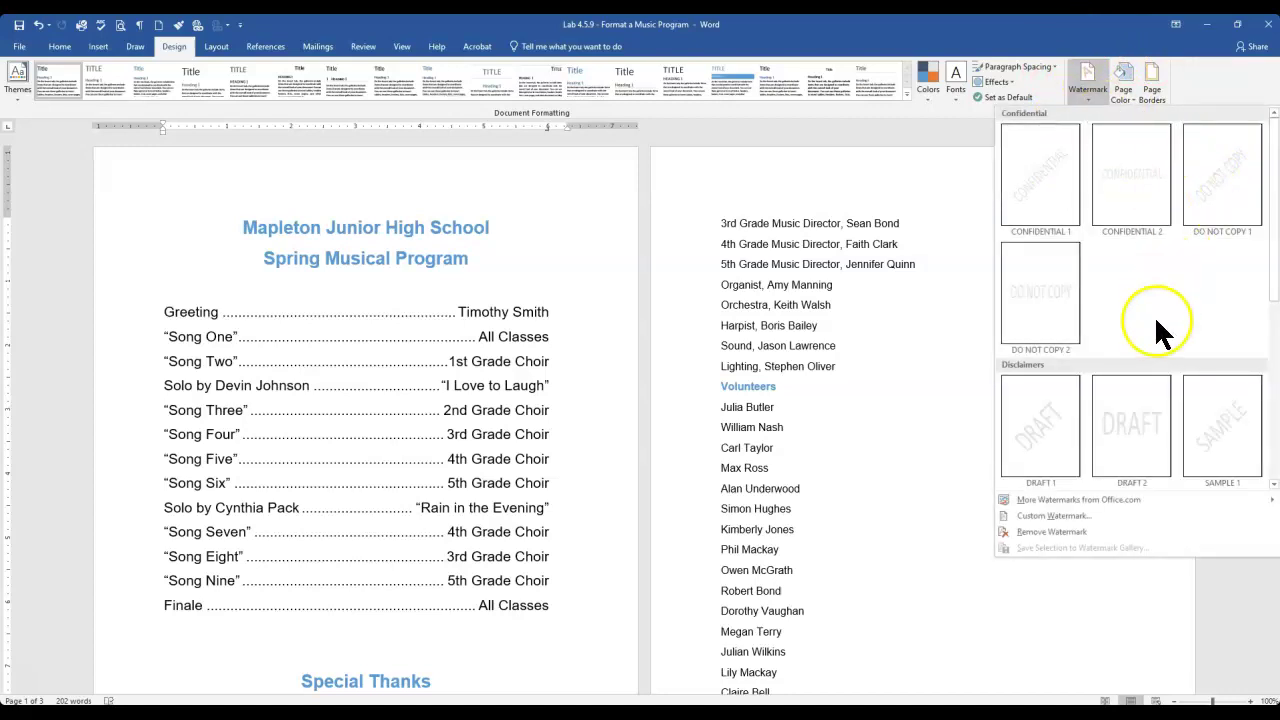
scroll(1216, 445, down, 3)
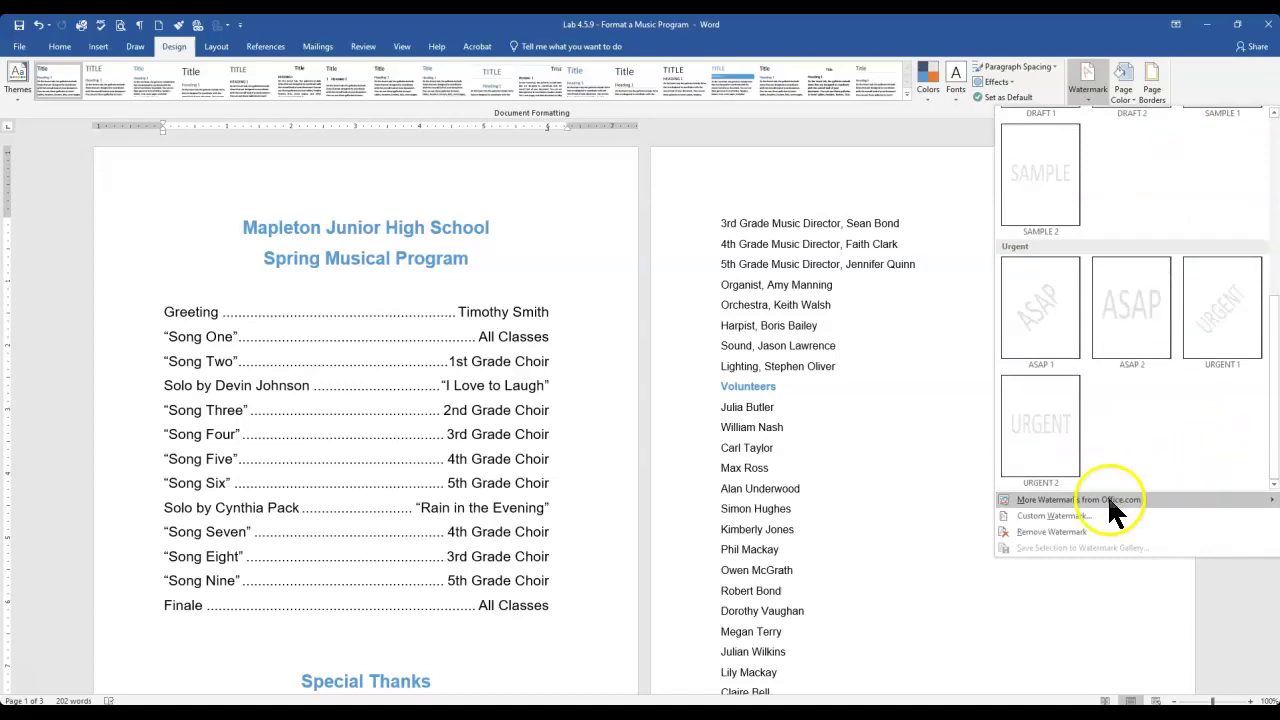
click(1054, 515)
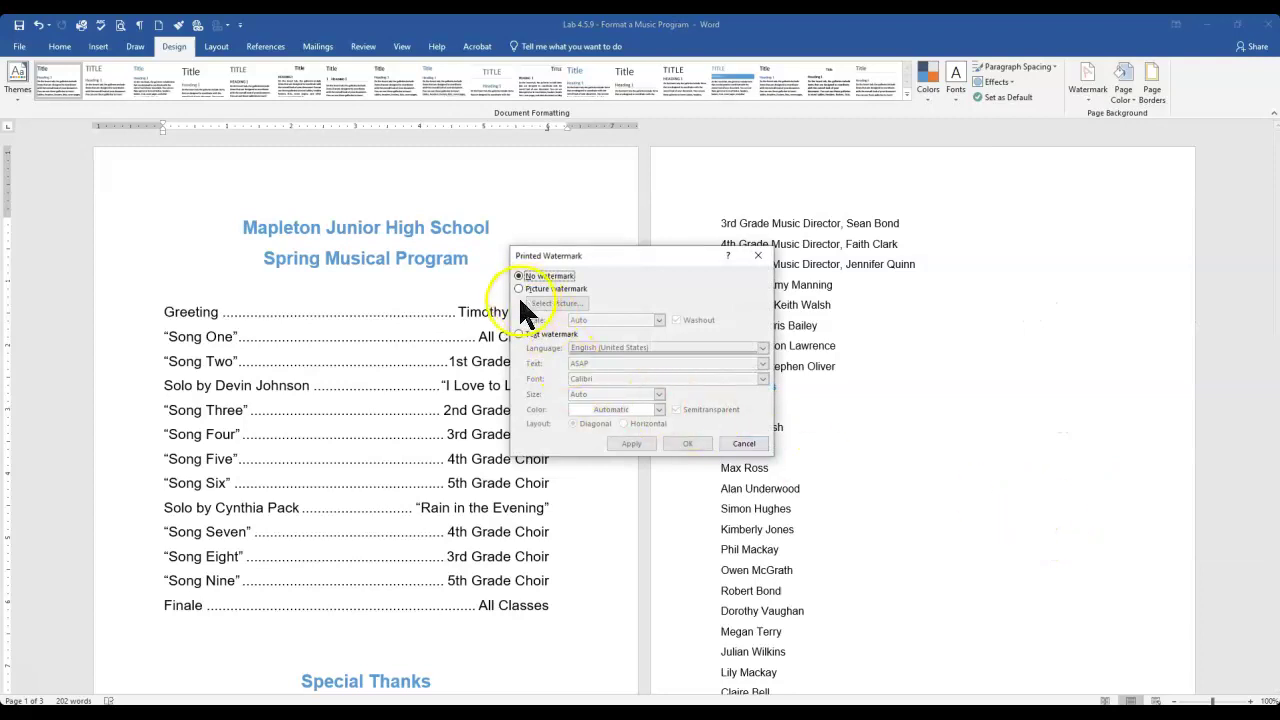
click(528, 334)
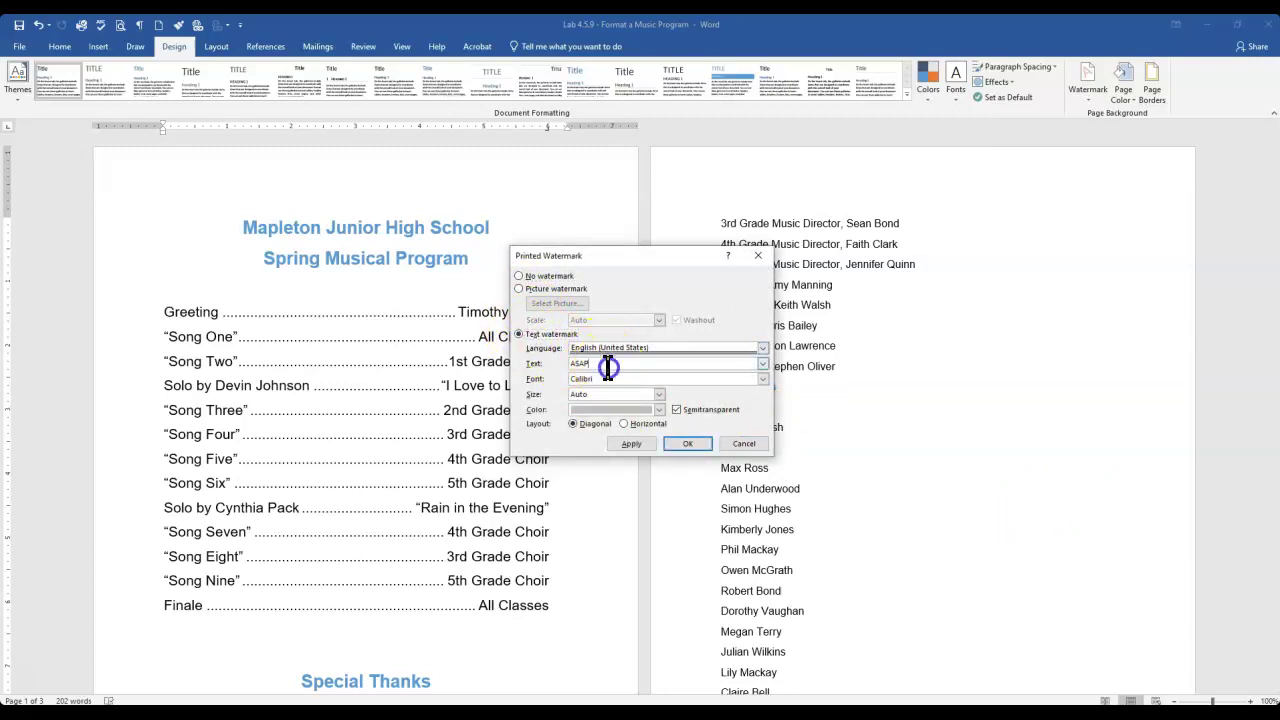
drag(607, 367, 534, 364)
text(Sample Music Program)
click(631, 443)
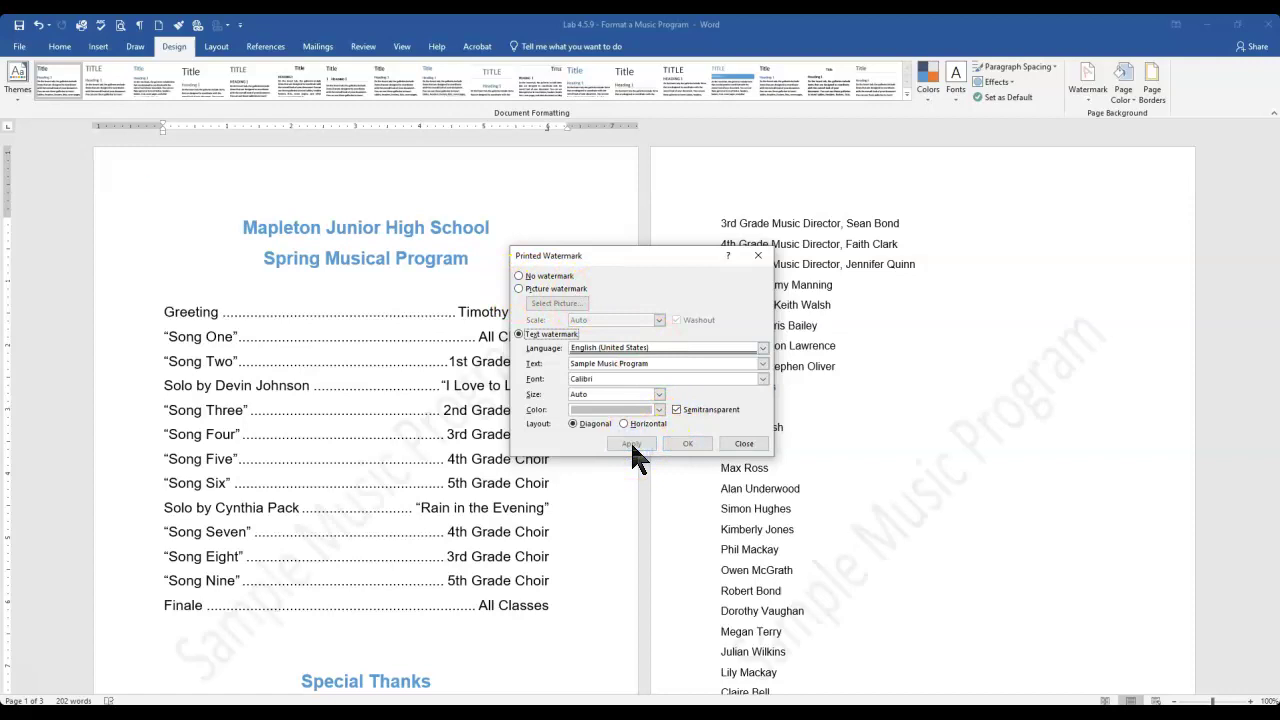
click(675, 443)
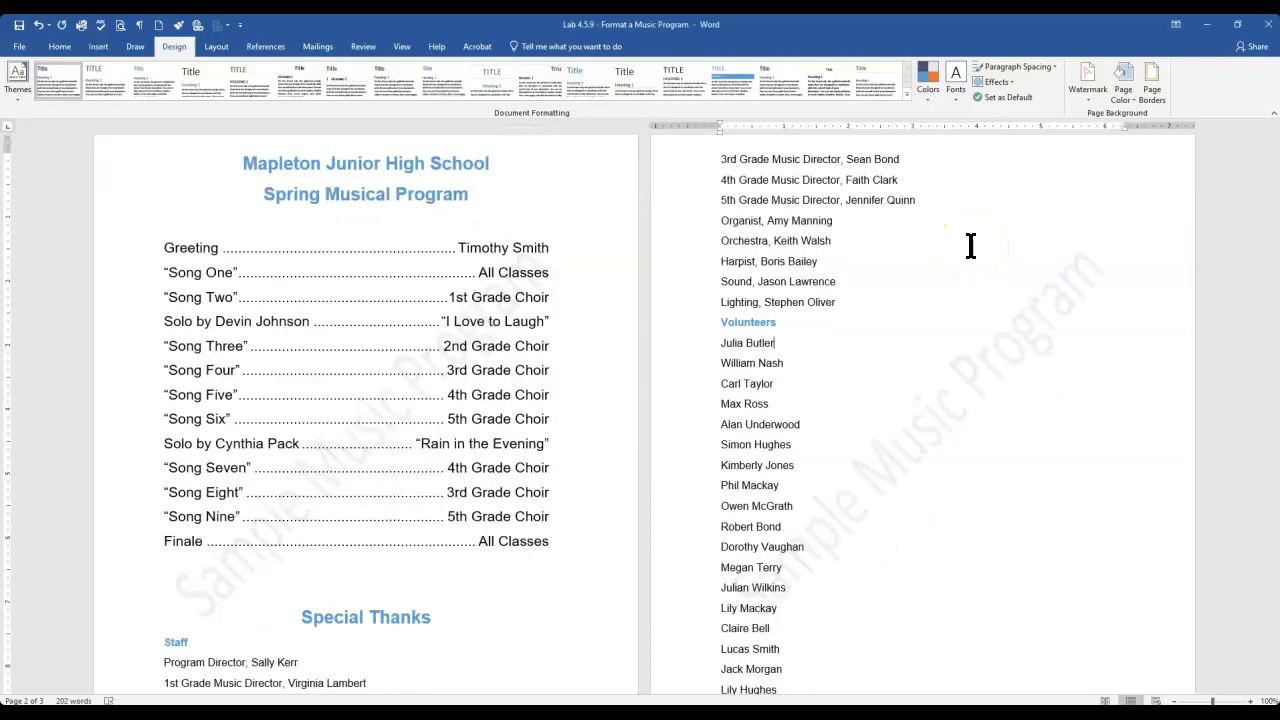
Remove the watermark from the document.
click(1087, 88)
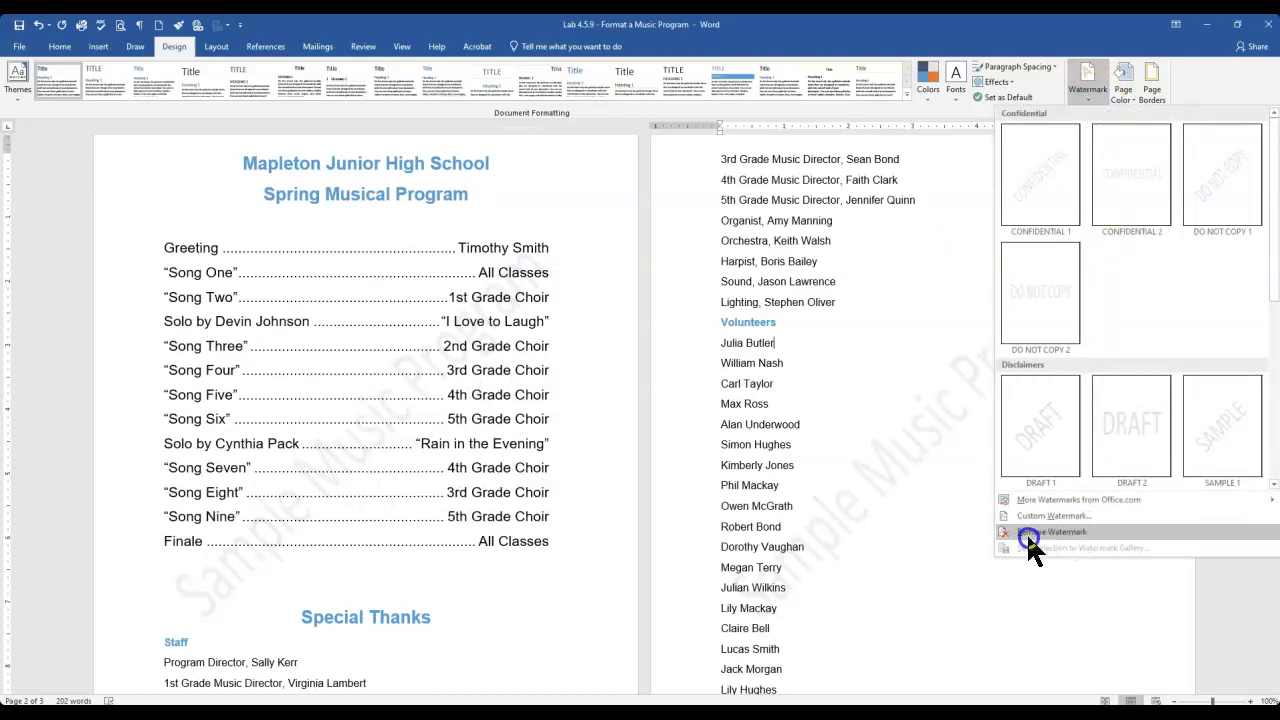
click(1030, 540)
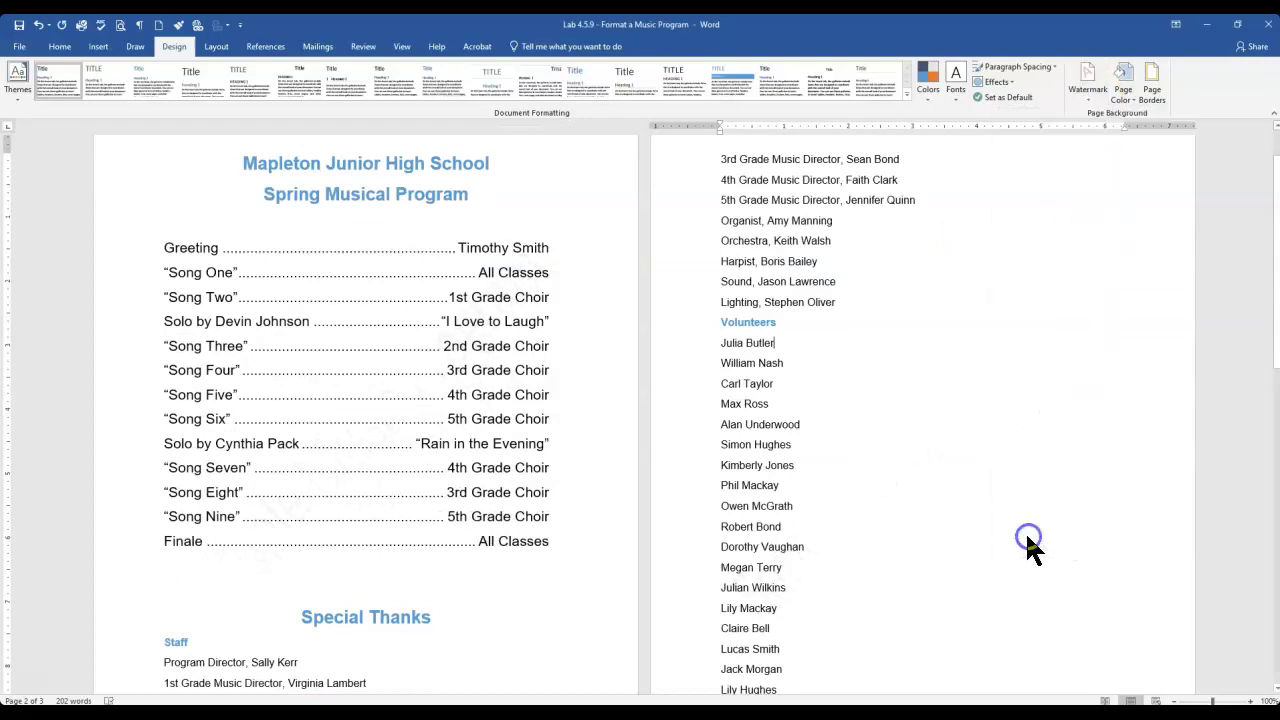
Insert a page break directly before the "Special Thanks" heading so it starts on a new page.
click(366, 595)
scroll(400, 592, down, 1)
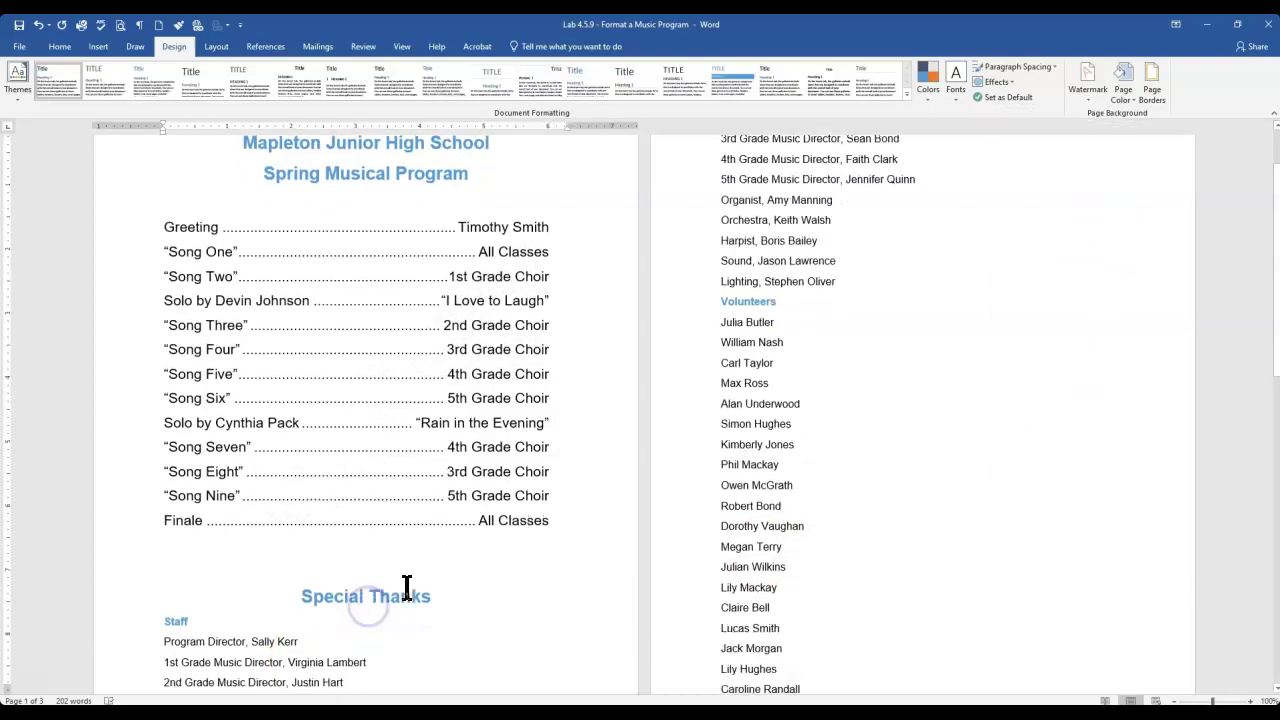
click(300, 556)
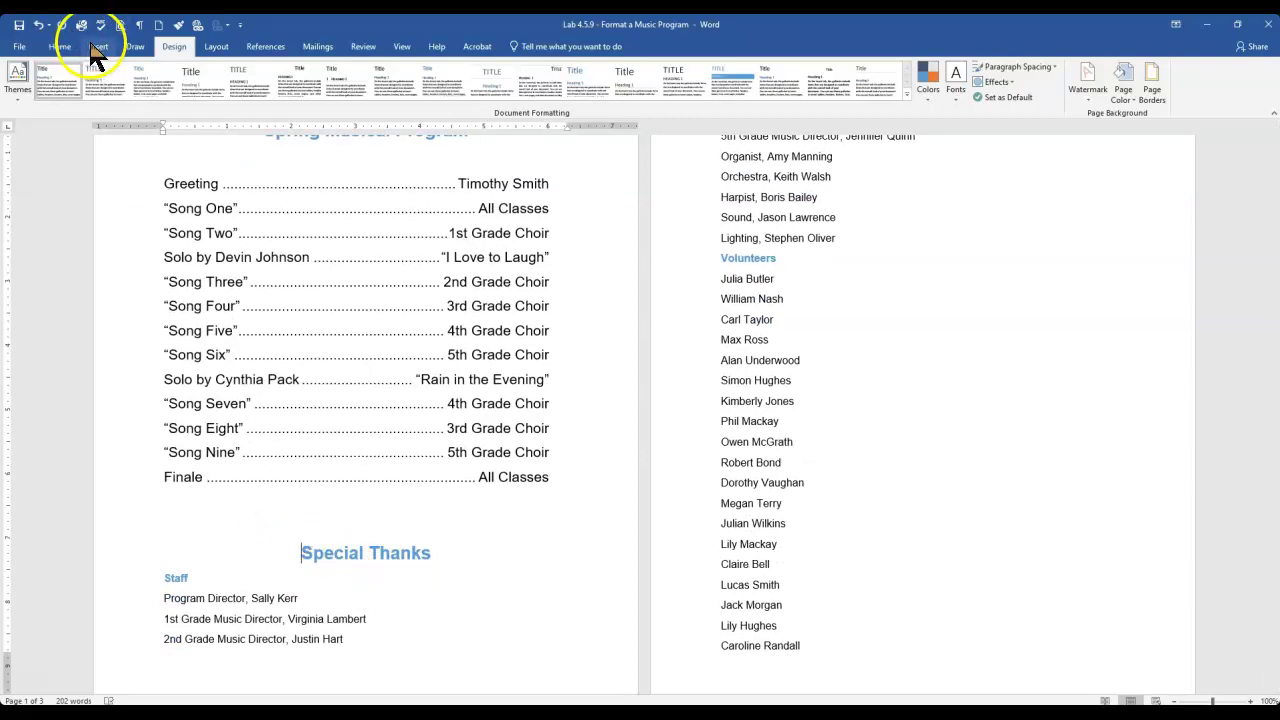
click(216, 47)
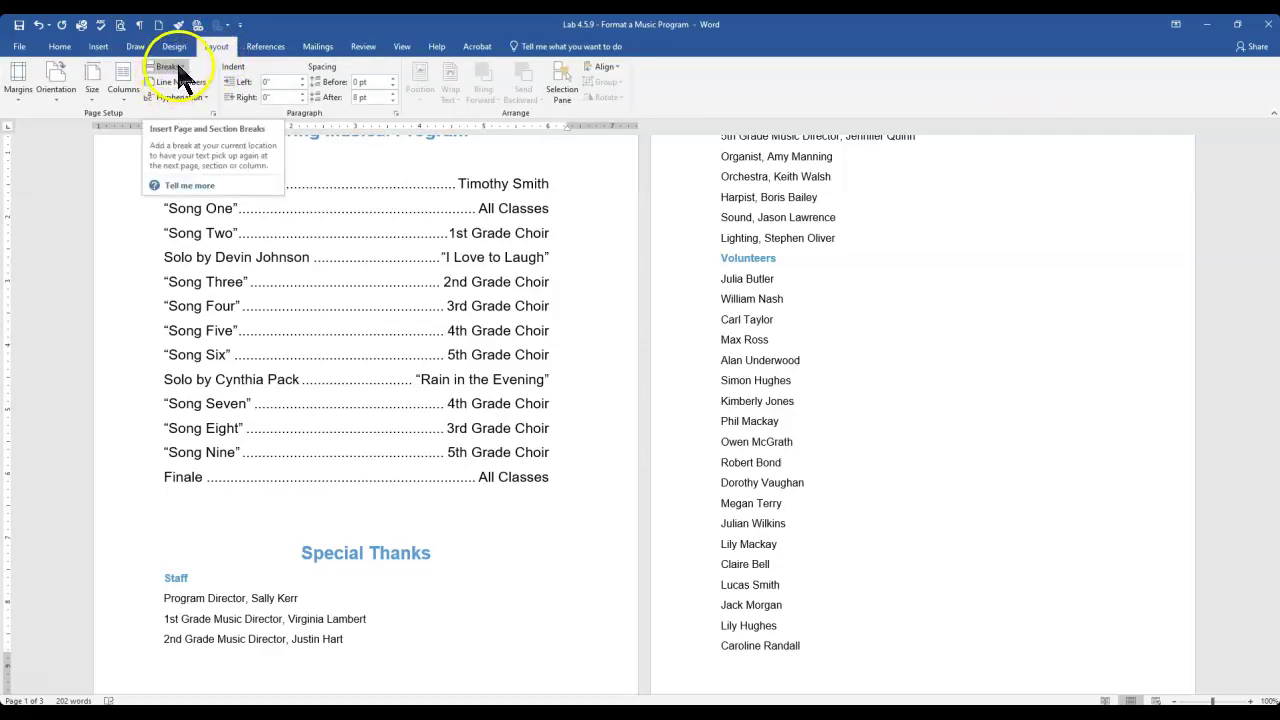
click(172, 66)
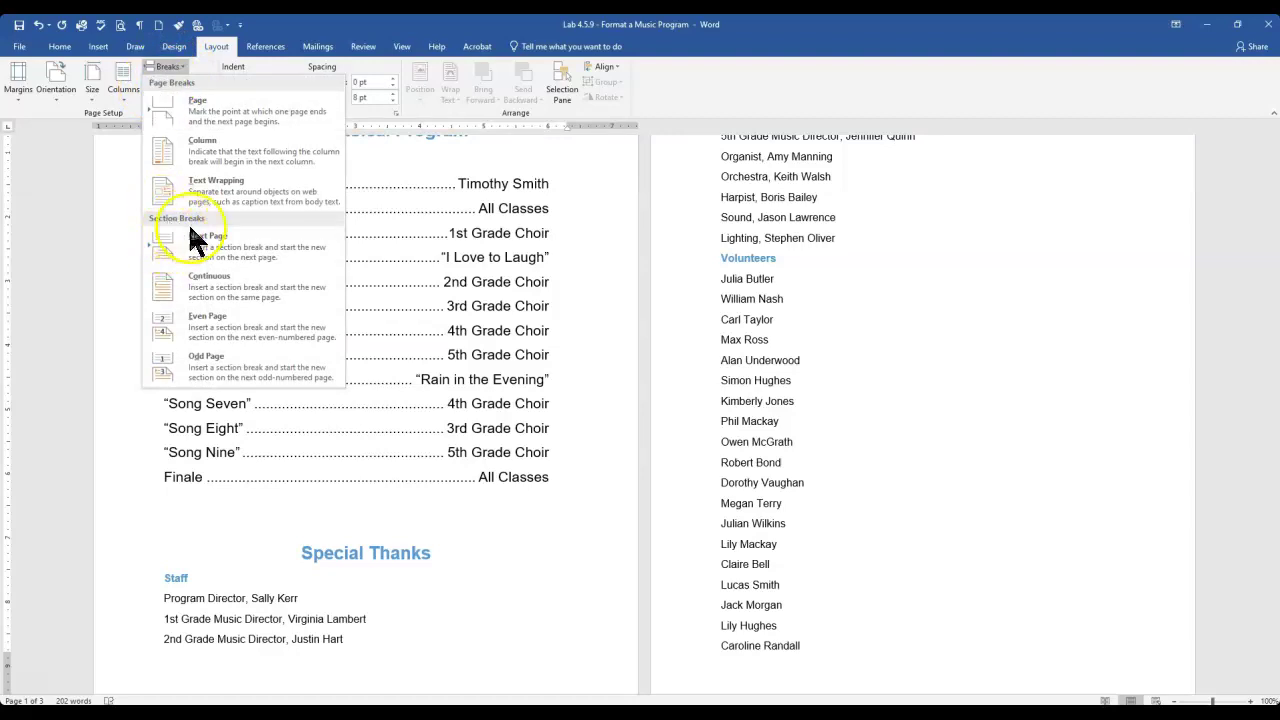
click(197, 114)
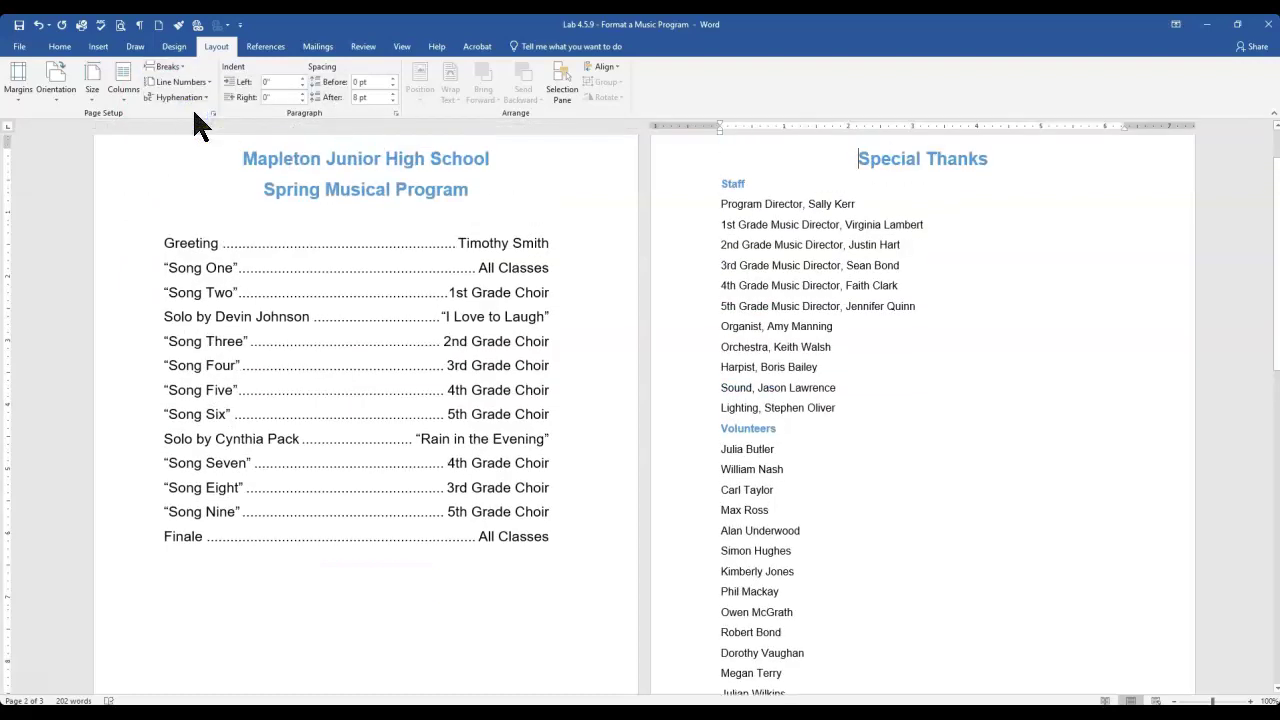
scroll(883, 223, up, 1)
click(860, 195)
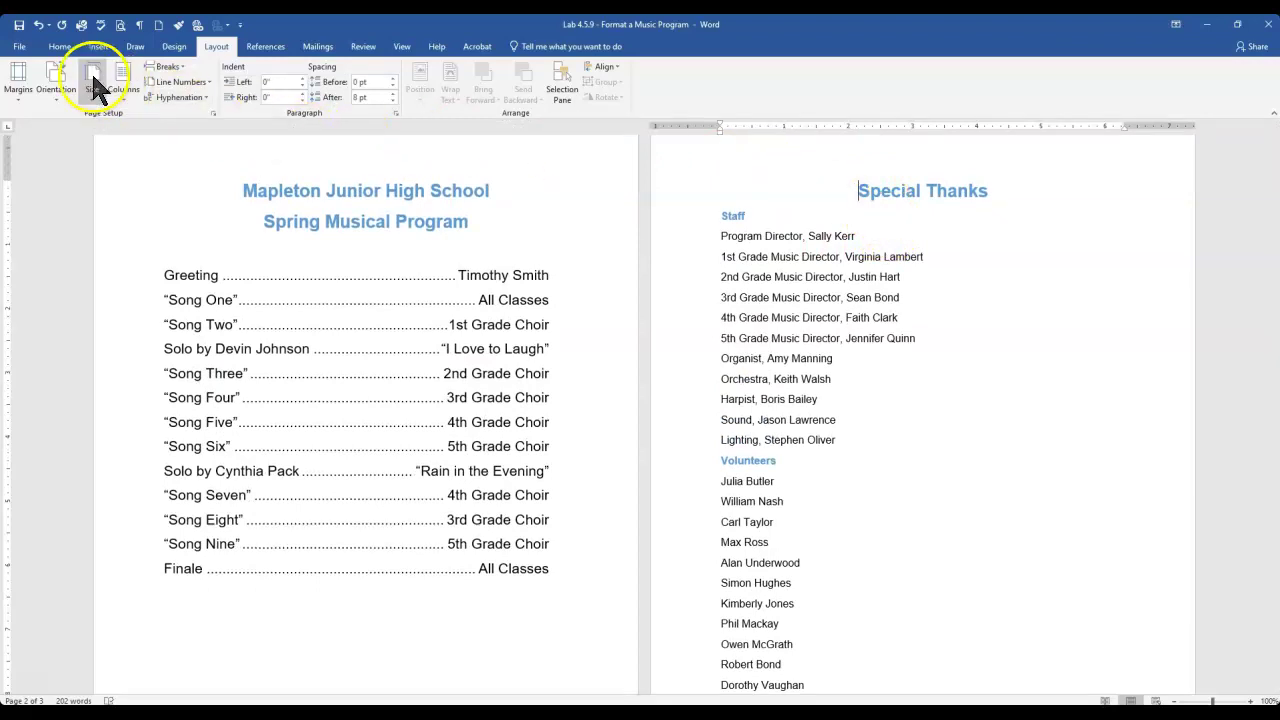
Show the formatting marks to check the page break after the program list.
click(58, 48)
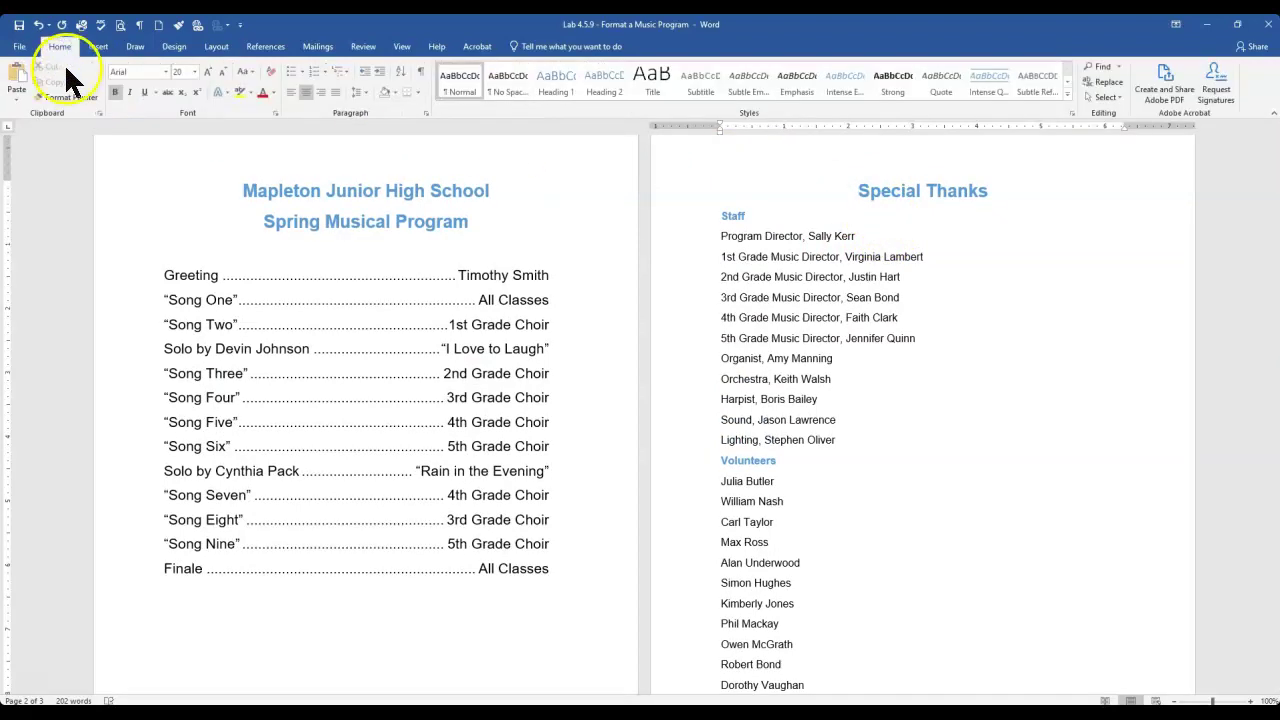
click(420, 74)
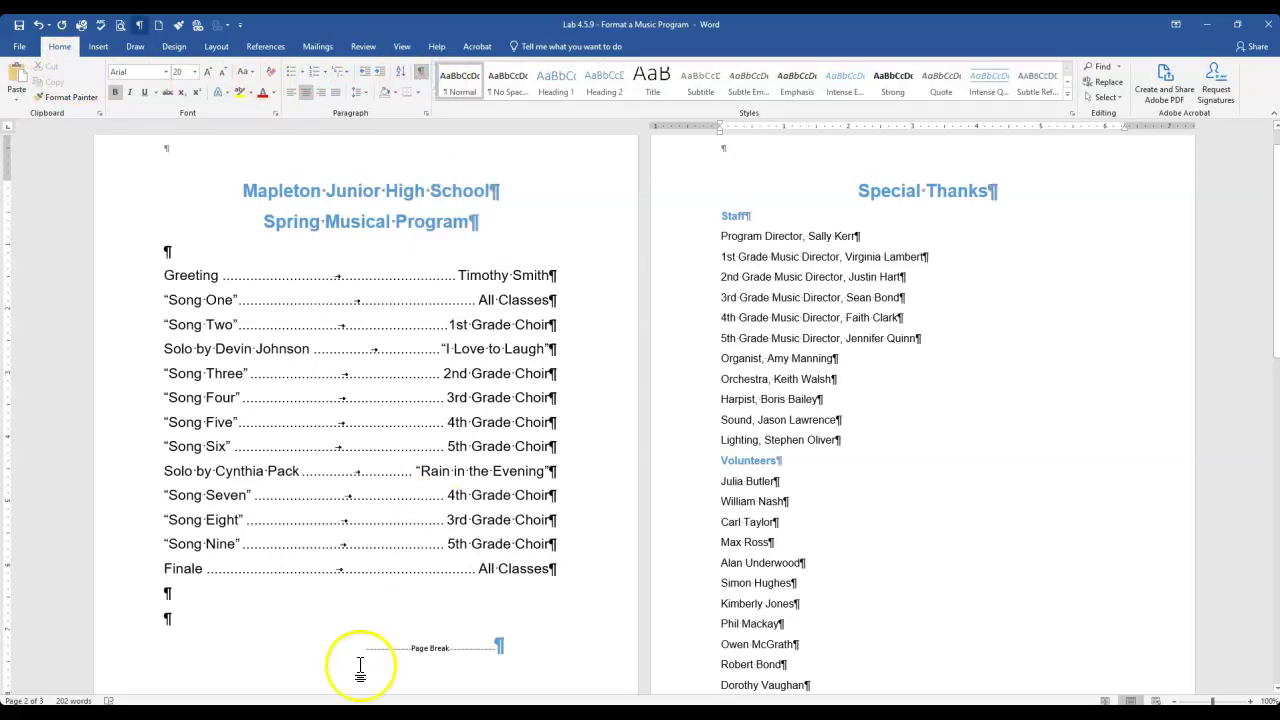
Examine the empty paragraph marks and the page break below the Finale line.
scroll(505, 631, down, 1)
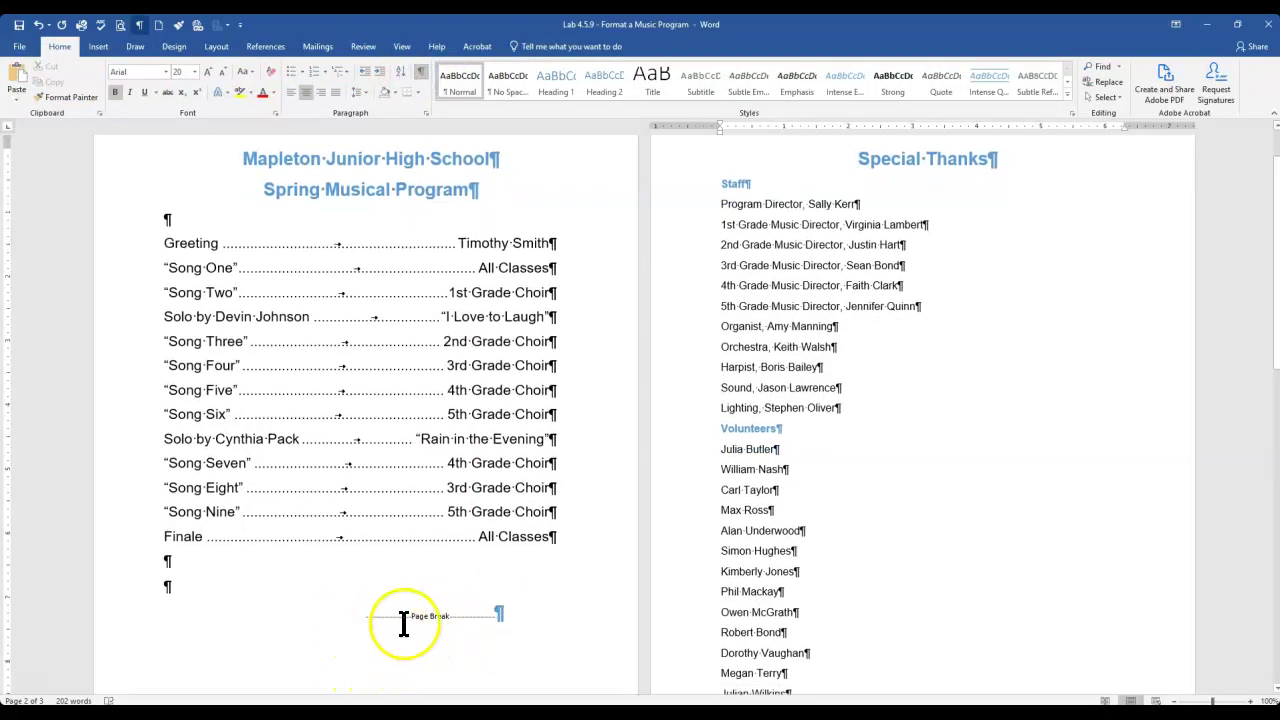
drag(165, 562, 168, 586)
click(169, 586)
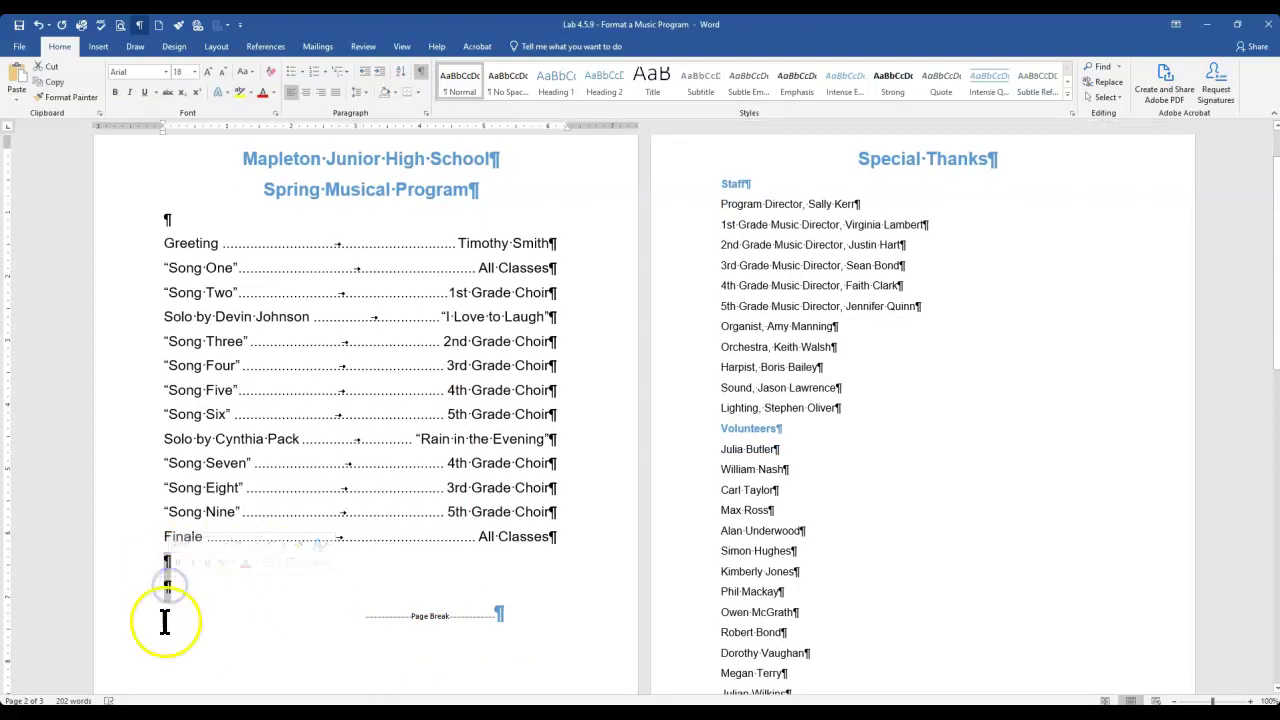
click(168, 562)
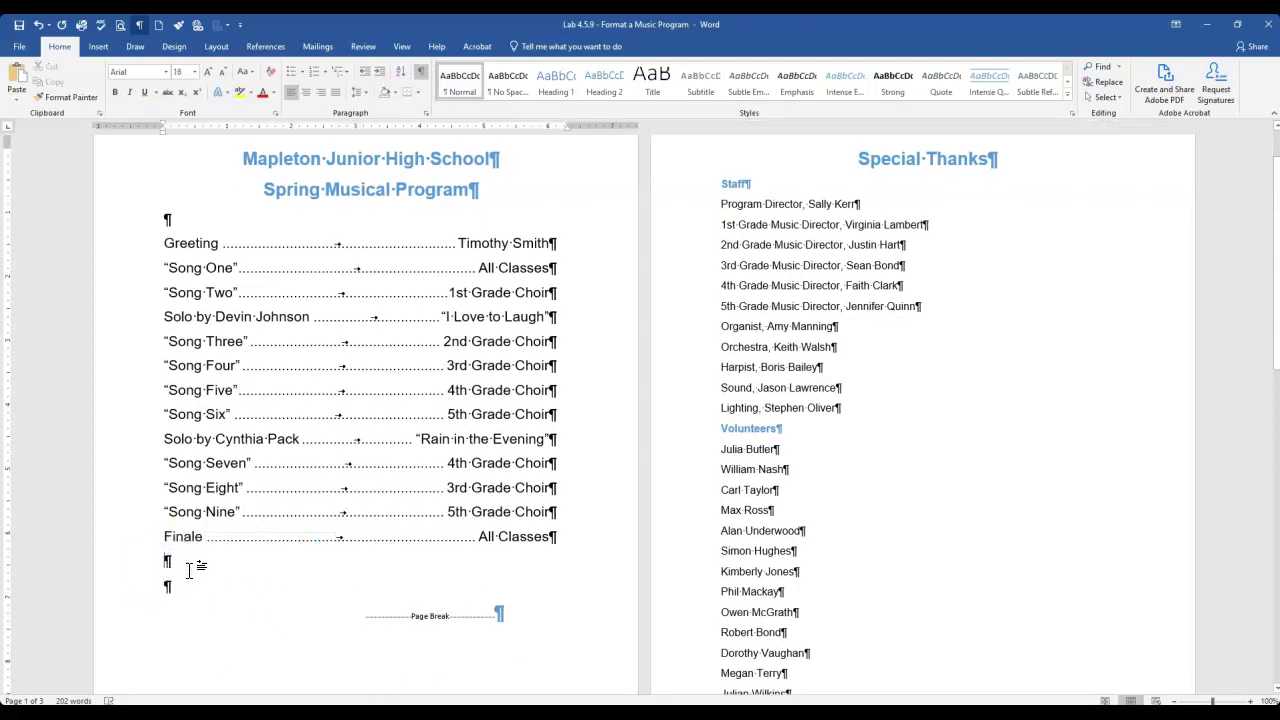
click(195, 618)
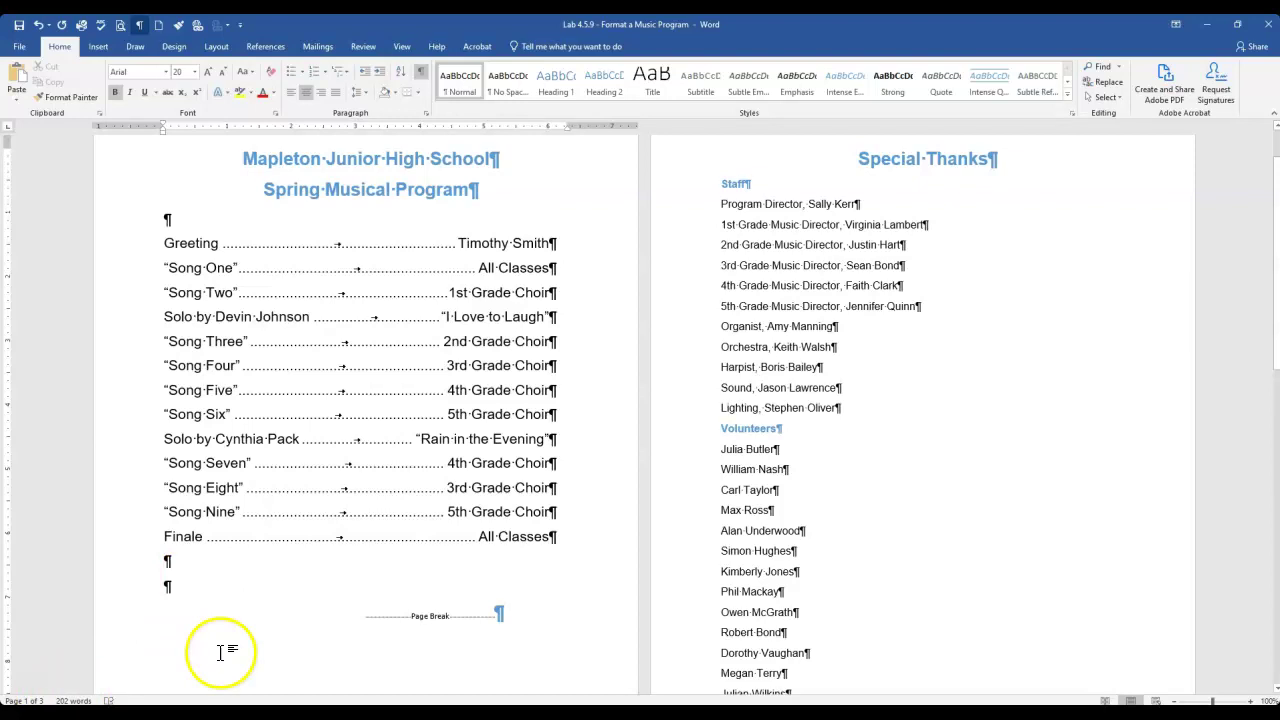
Display multiple pages at once and review the Special Thanks lists through the Sponsors at the document's end.
click(403, 46)
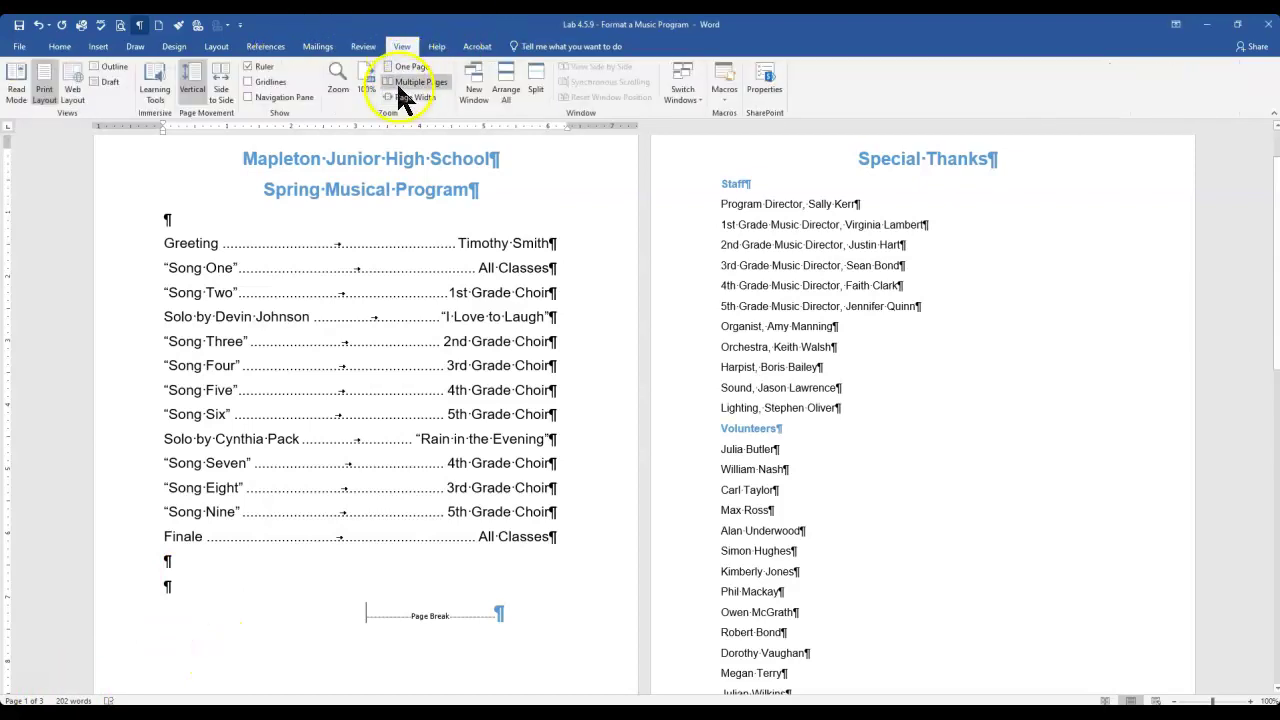
click(399, 86)
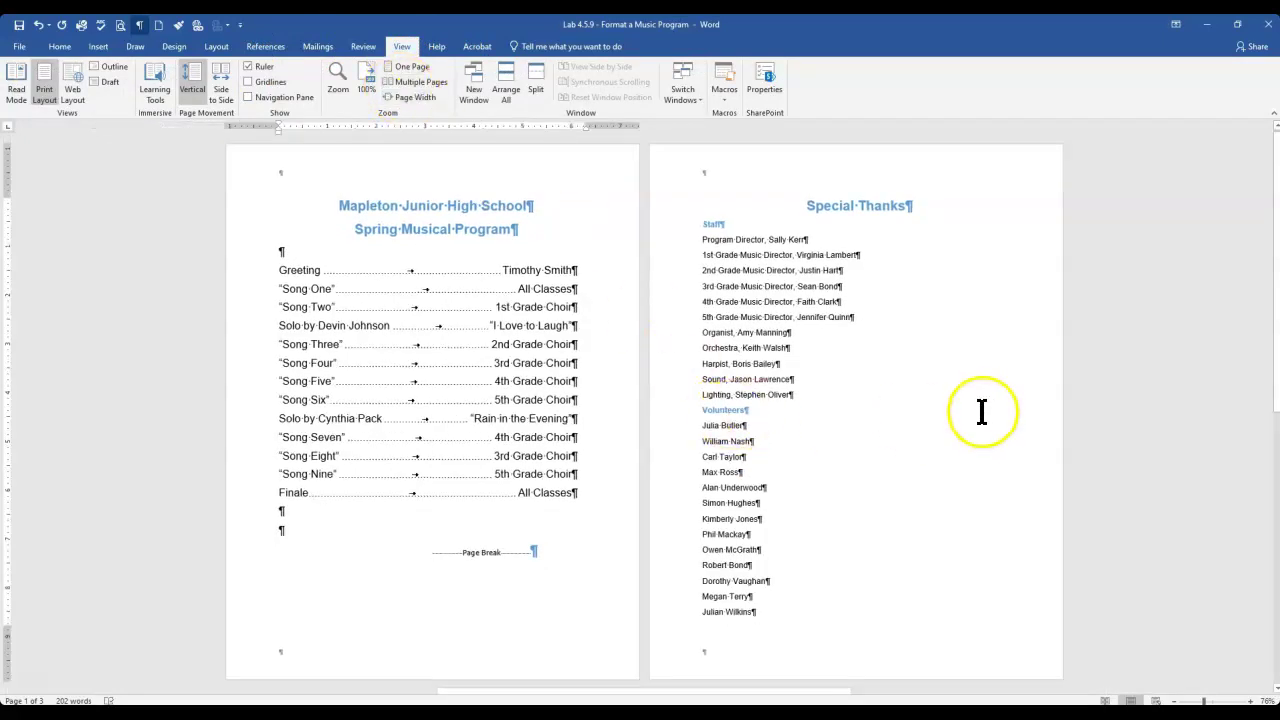
click(1005, 591)
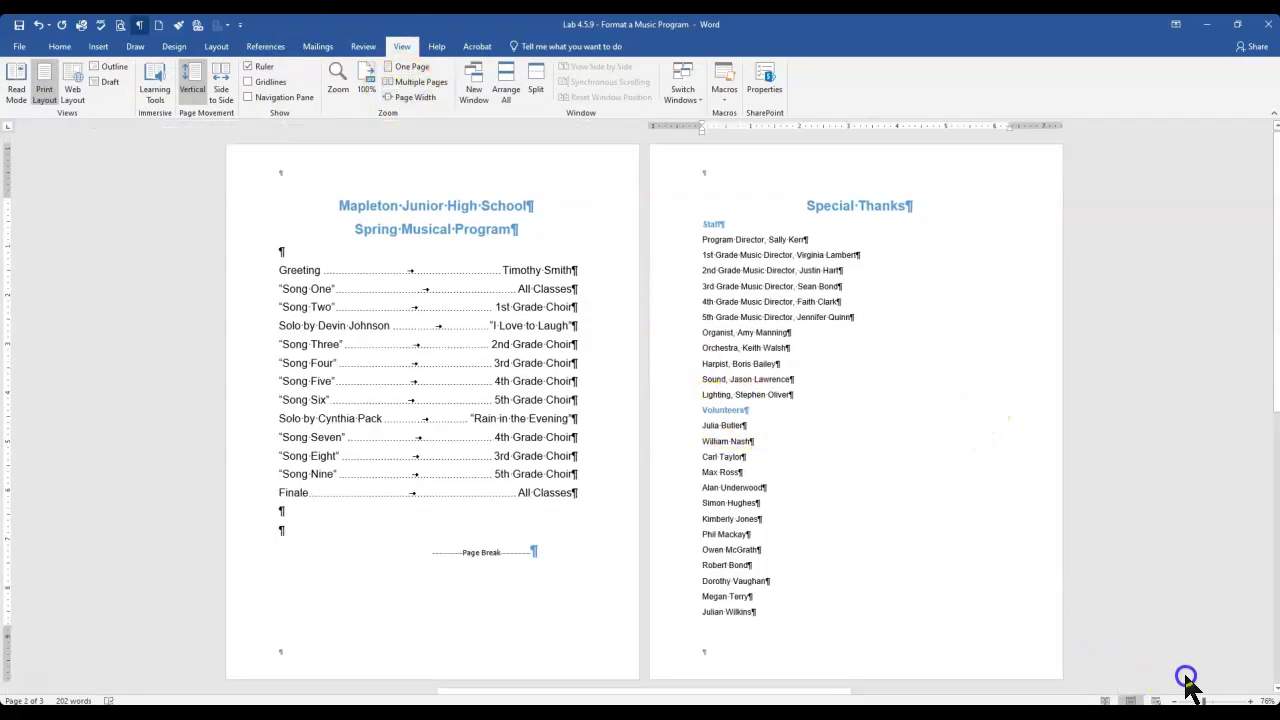
click(586, 553)
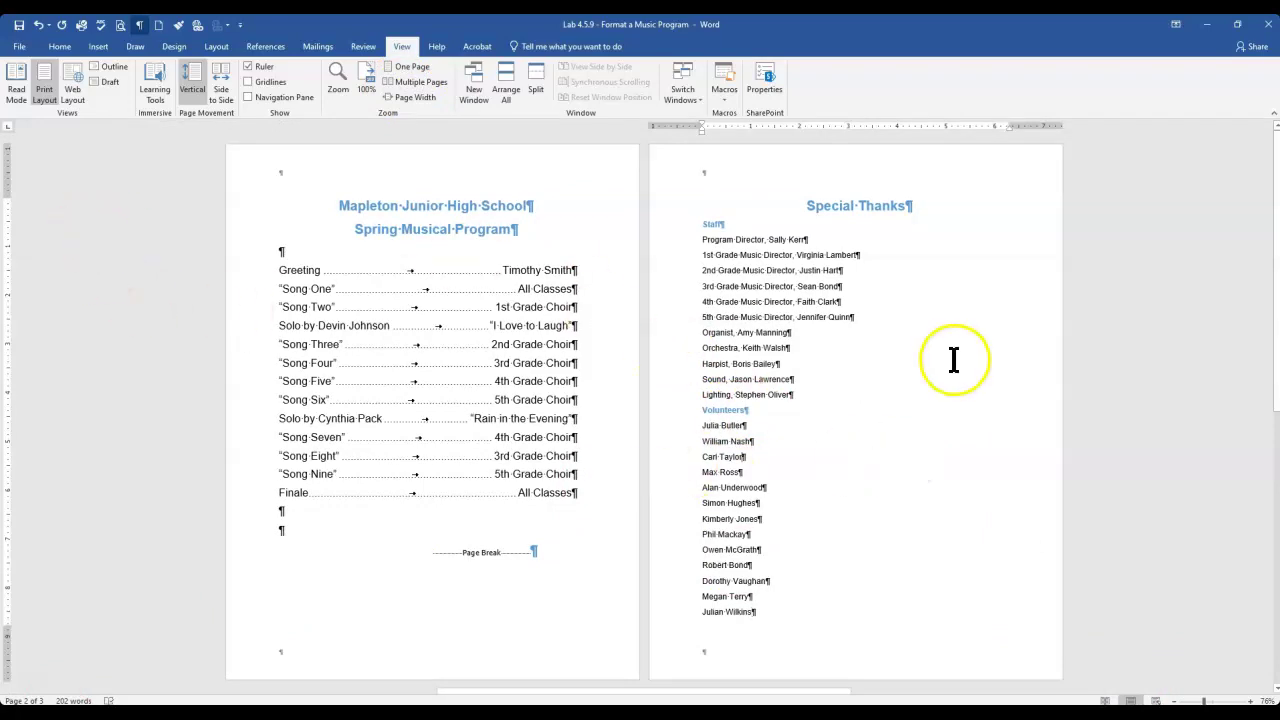
scroll(931, 403, down, 2)
scroll(869, 420, down, 6)
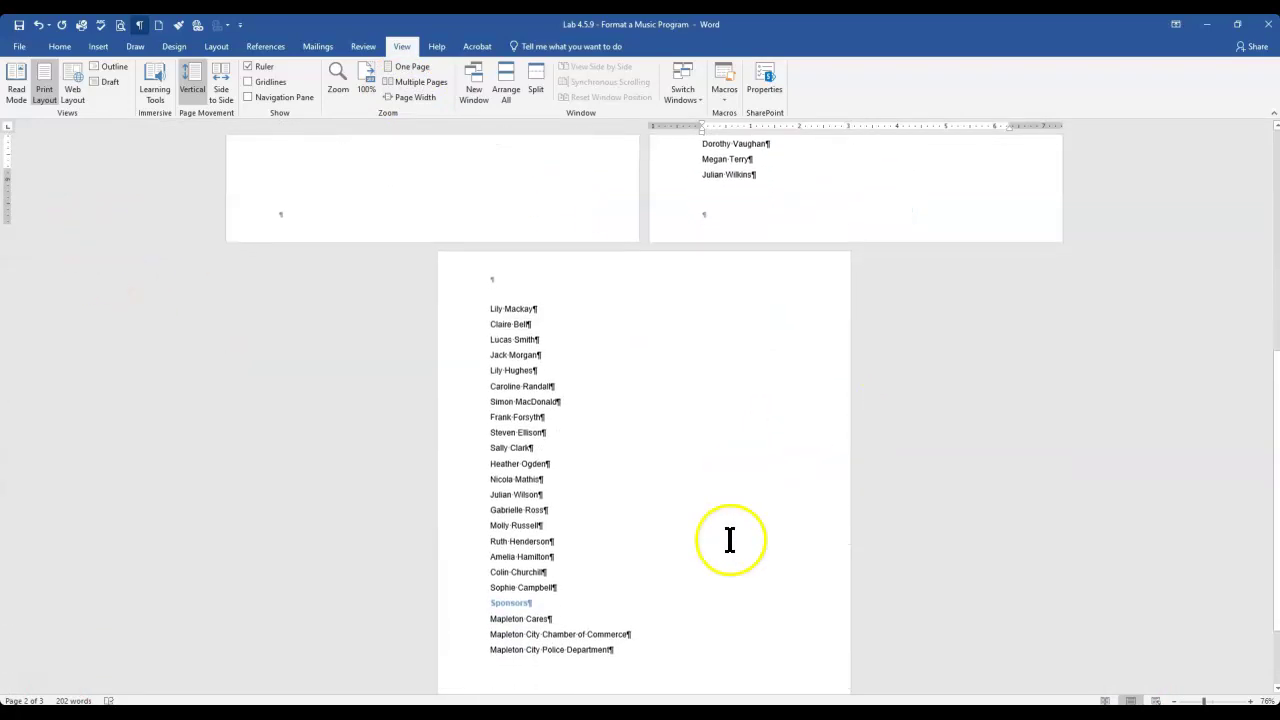
scroll(731, 537, up, 5)
scroll(730, 540, up, 3)
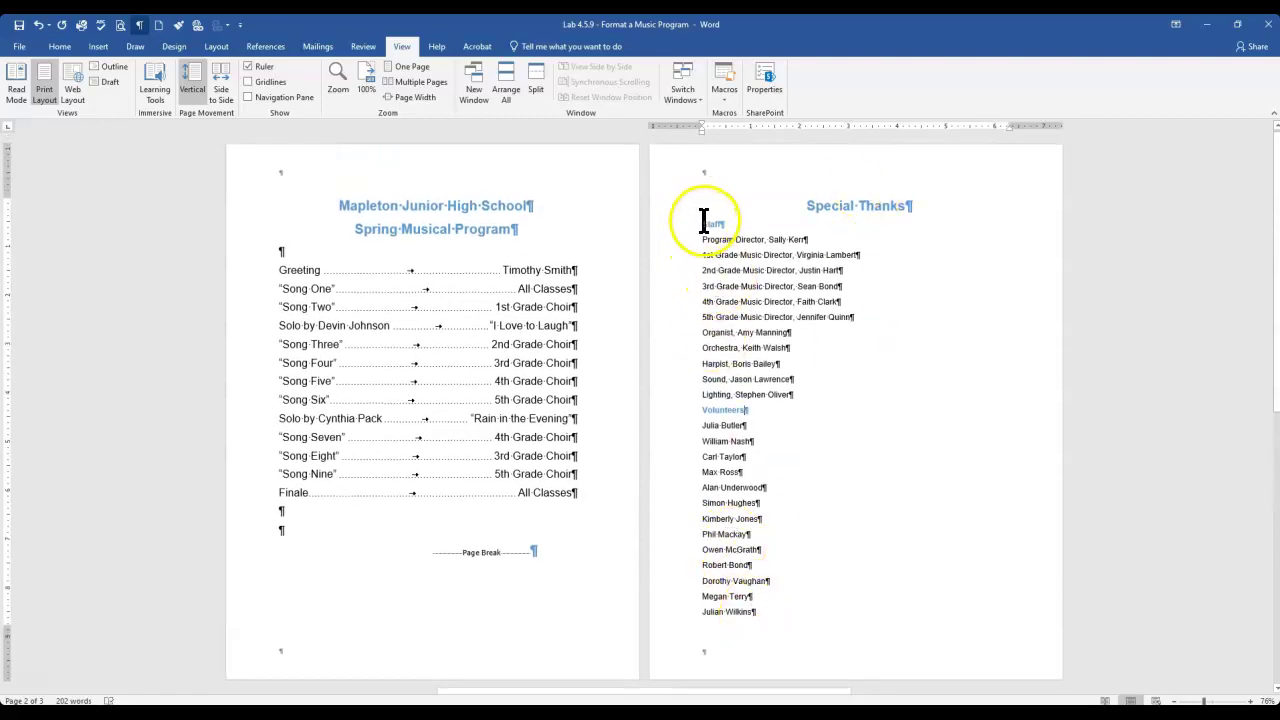
Arrange the Staff and Volunteers lists under Special Thanks in two columns, leaving out the Sponsors list.
drag(700, 223, 623, 578)
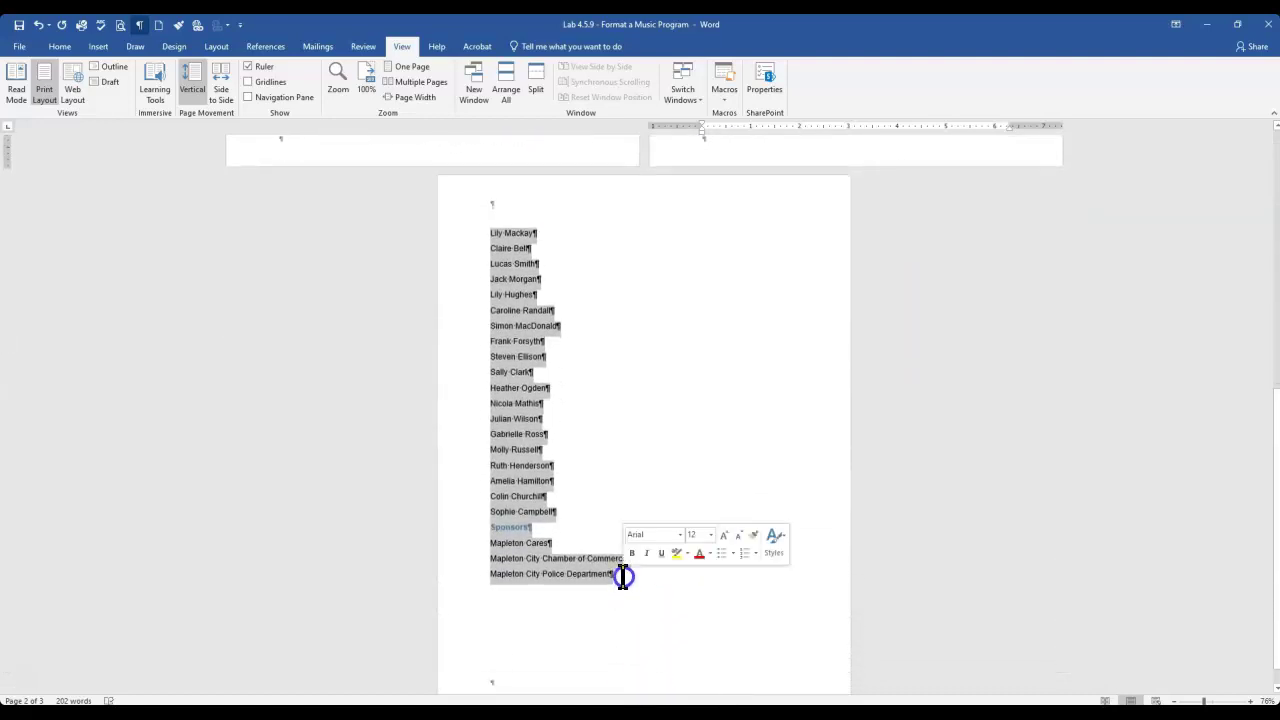
click(100, 46)
click(214, 48)
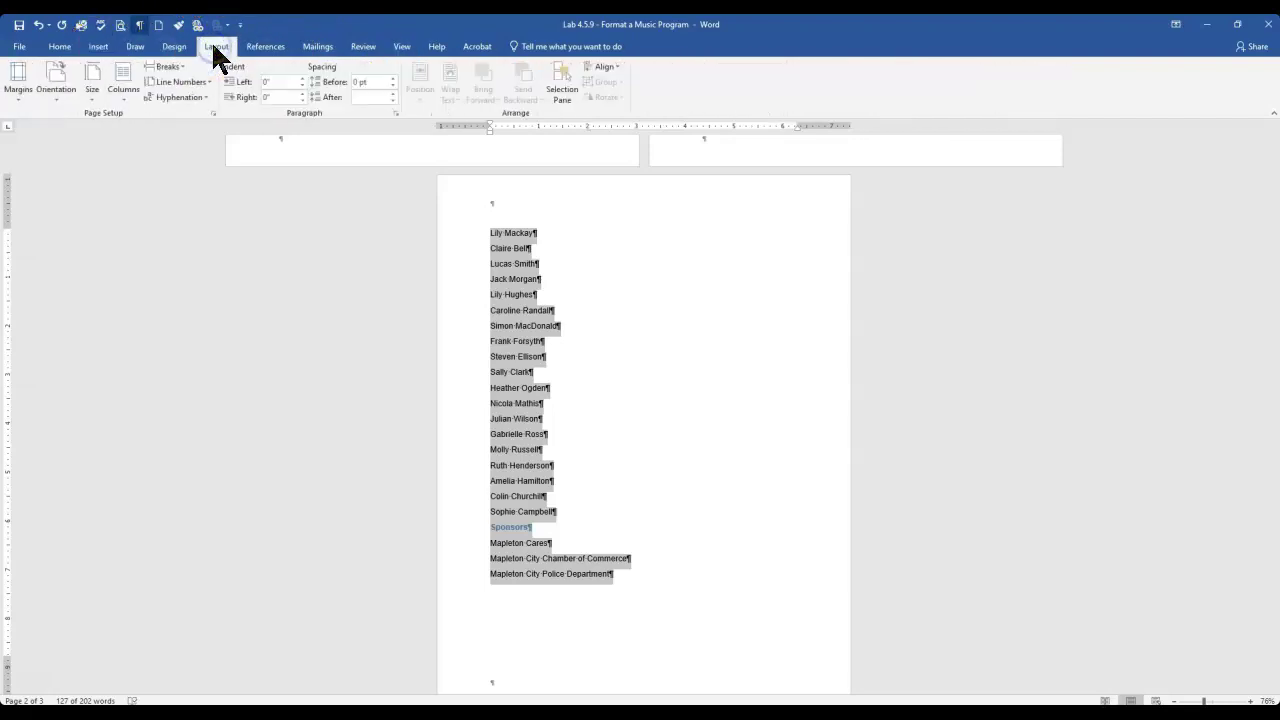
click(125, 93)
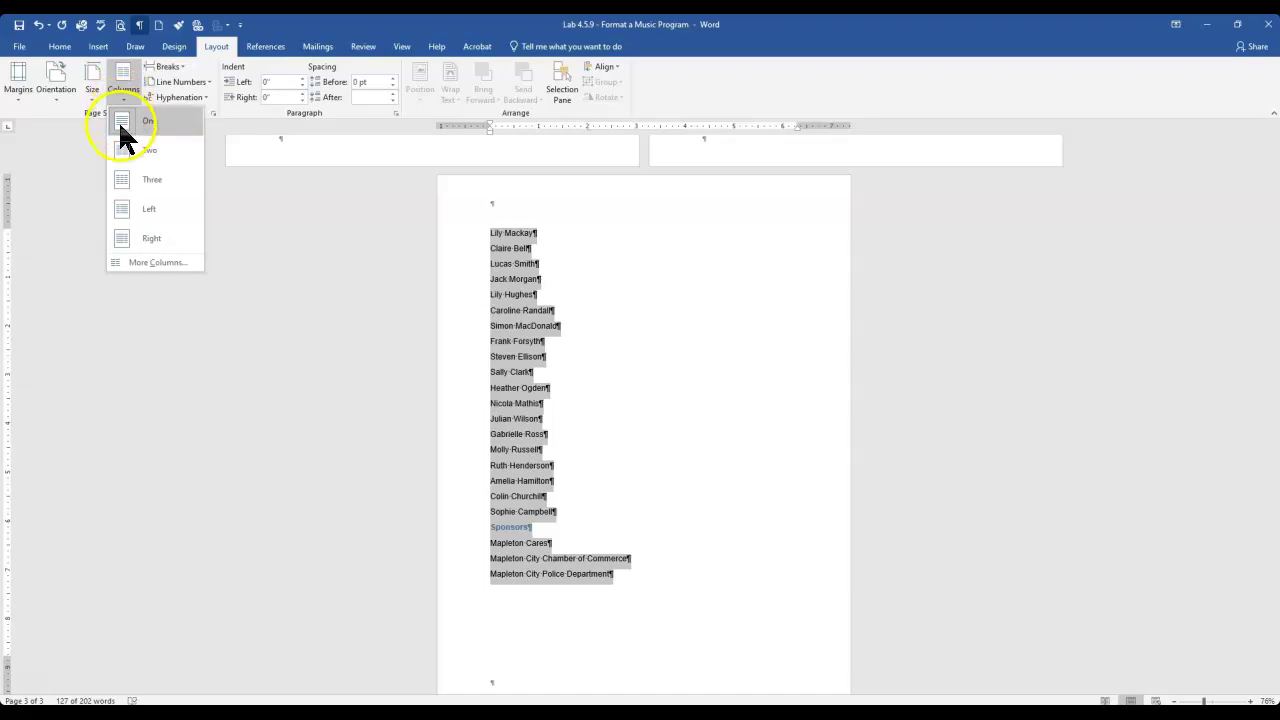
click(125, 88)
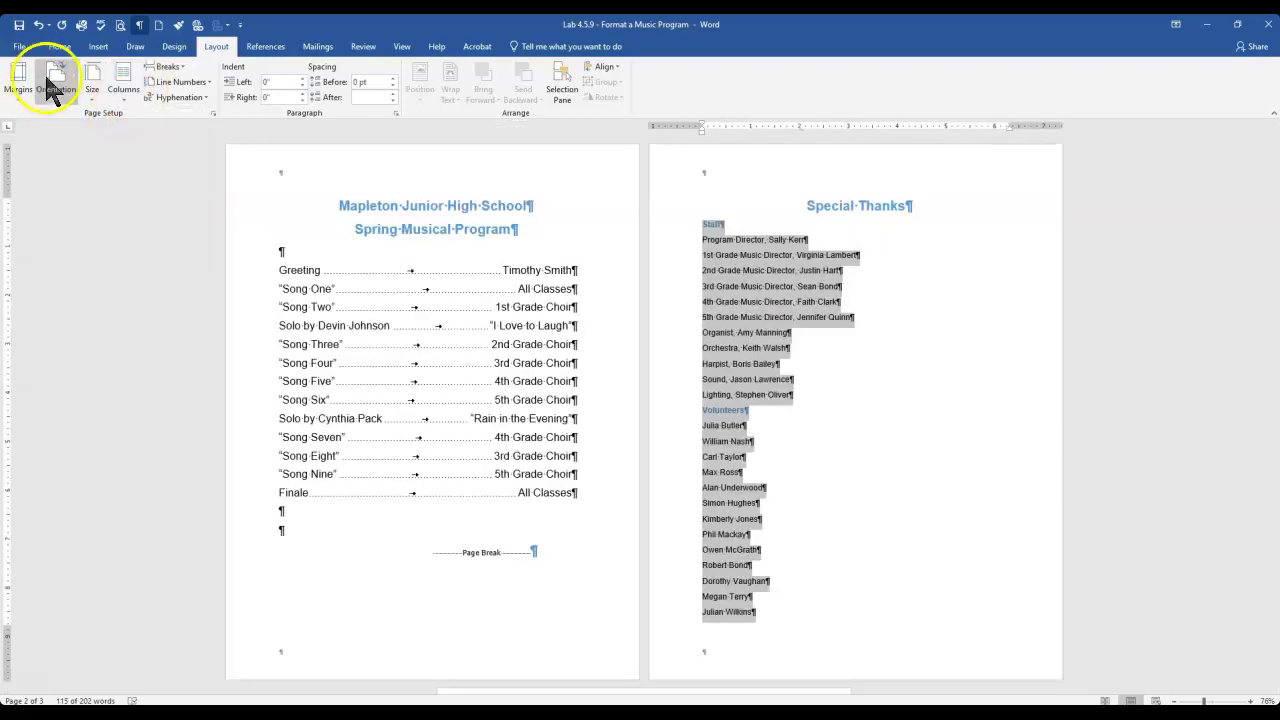
click(118, 88)
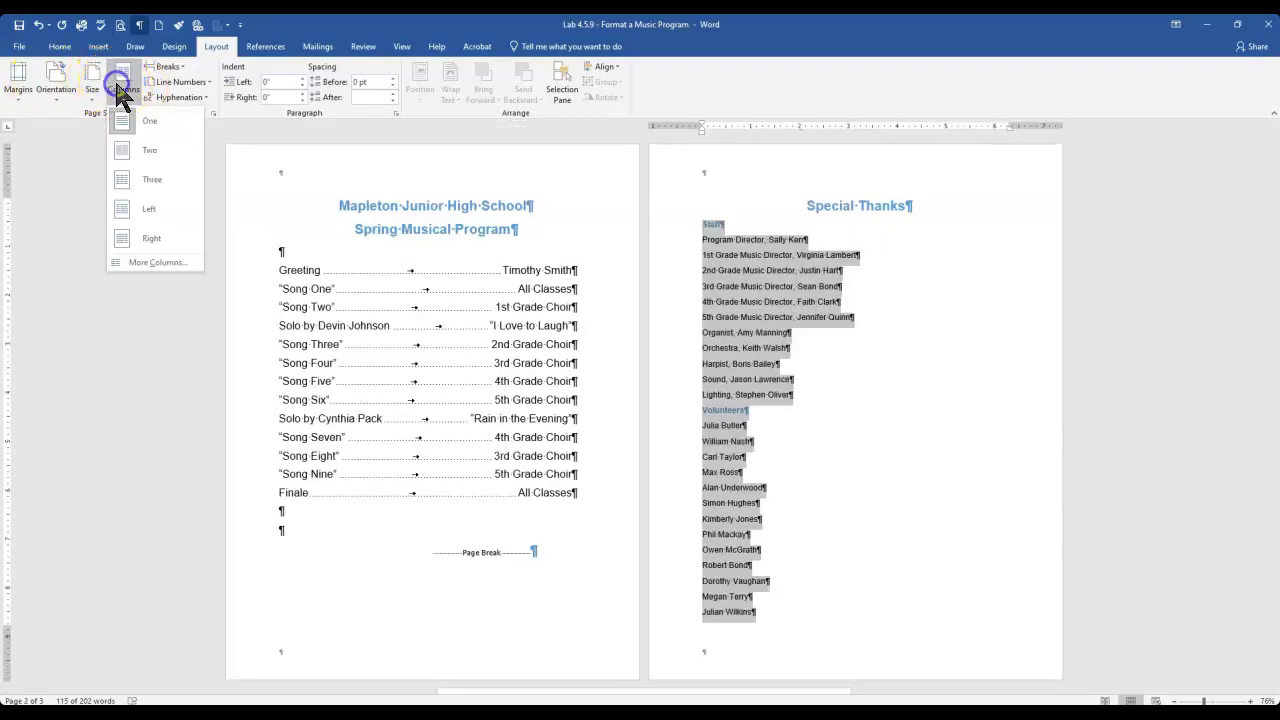
click(151, 160)
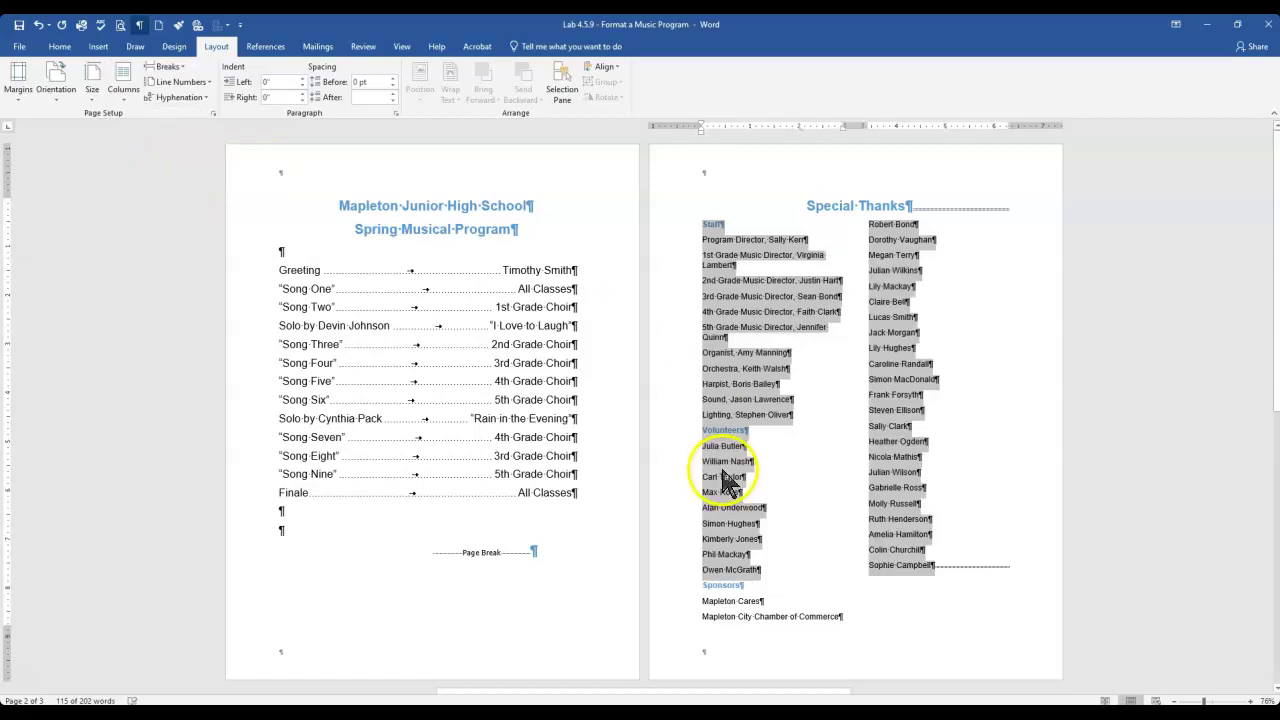
click(793, 549)
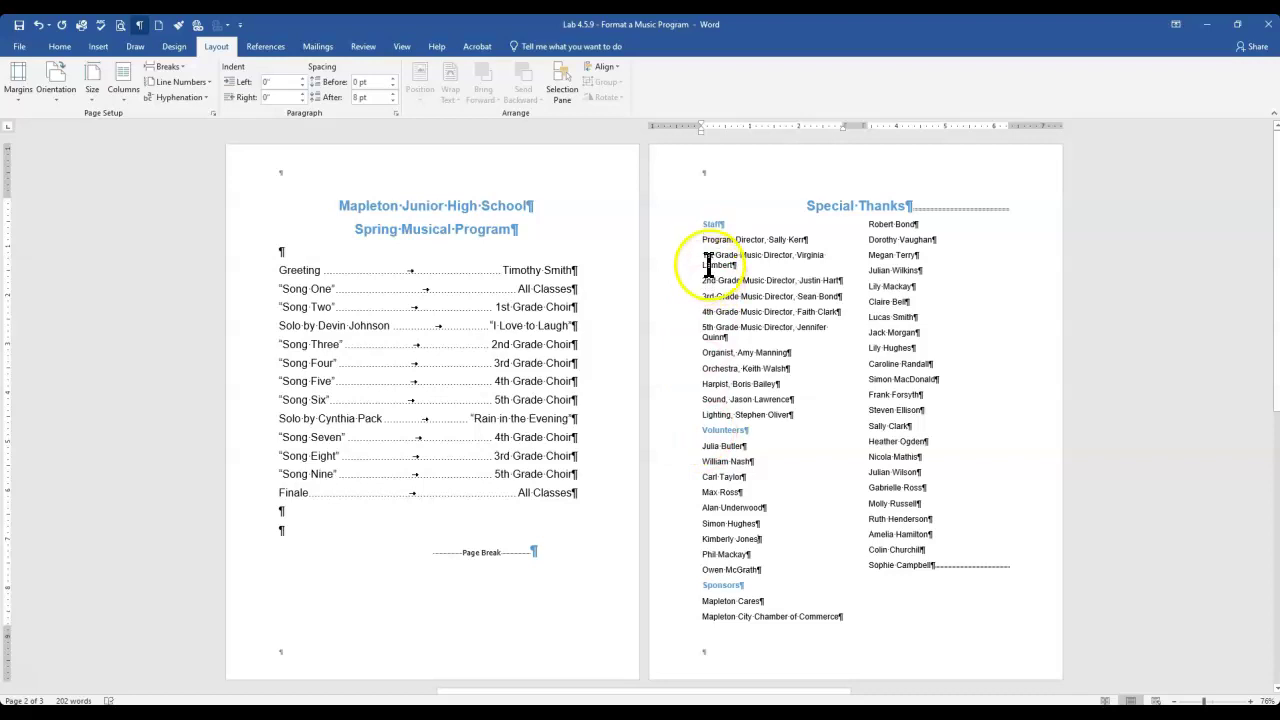
Insert a column break directly before the "Volunteers" heading, then hide the formatting marks.
click(704, 430)
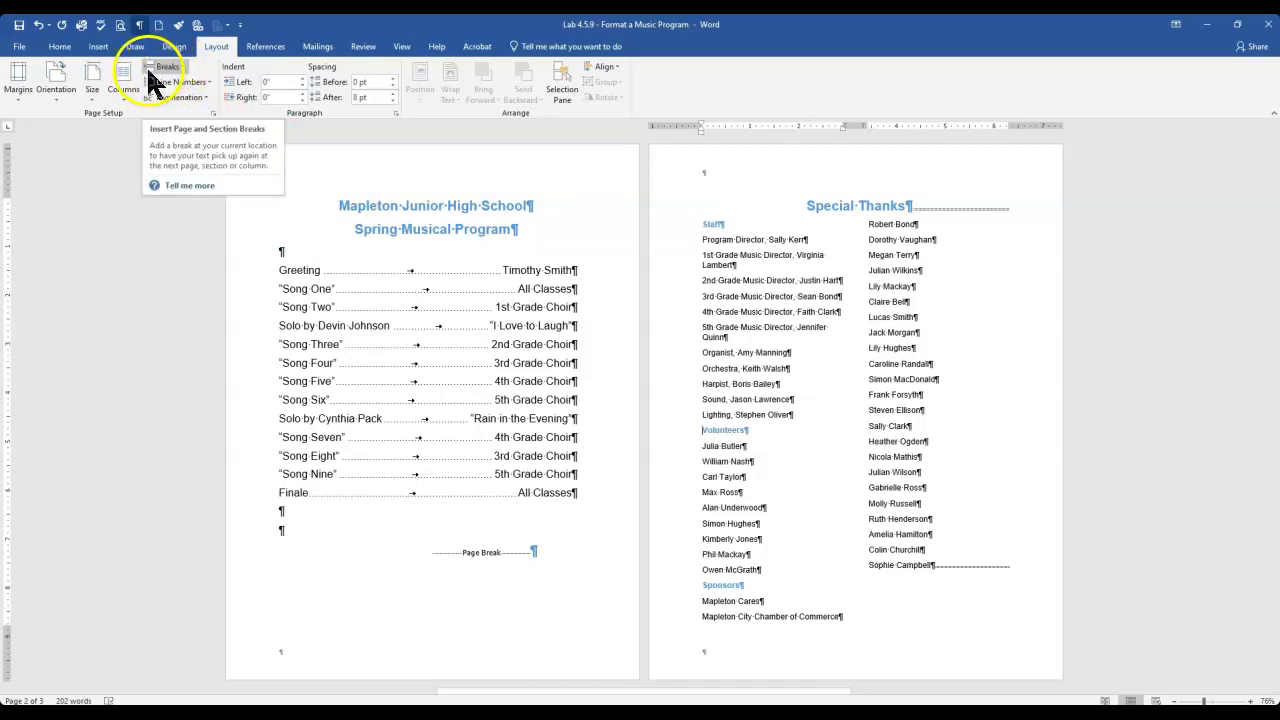
click(180, 69)
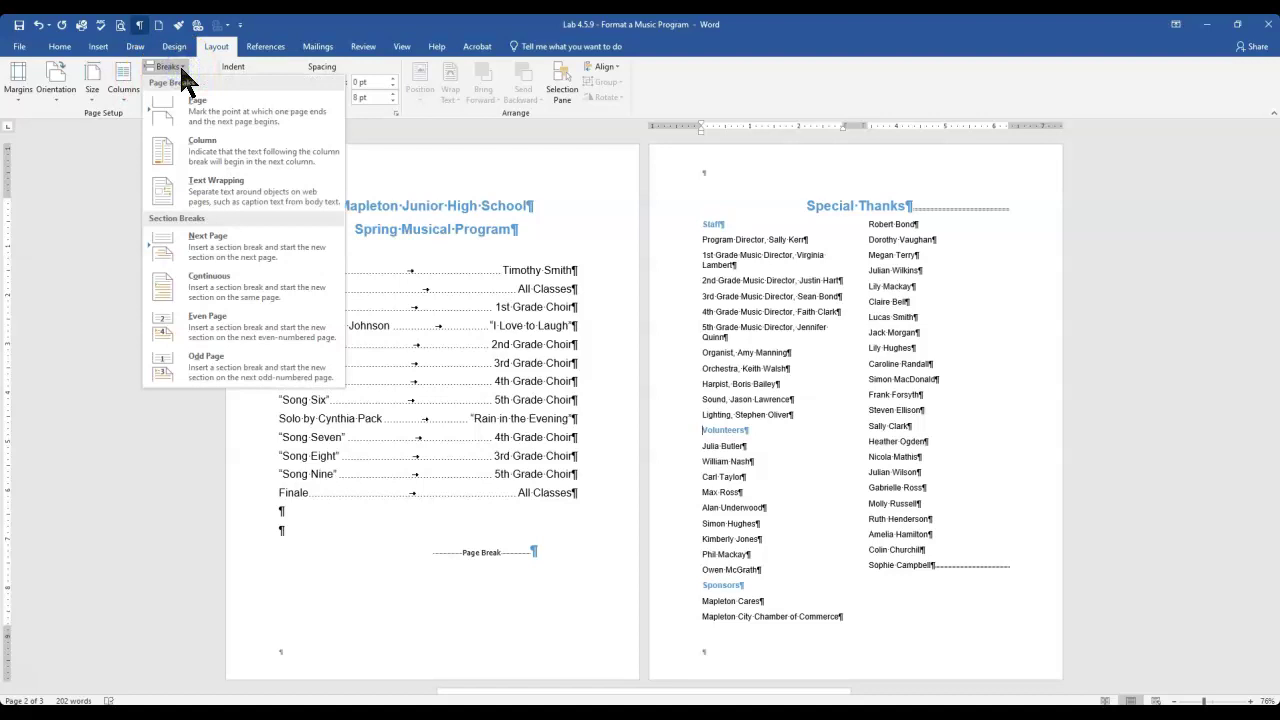
click(266, 160)
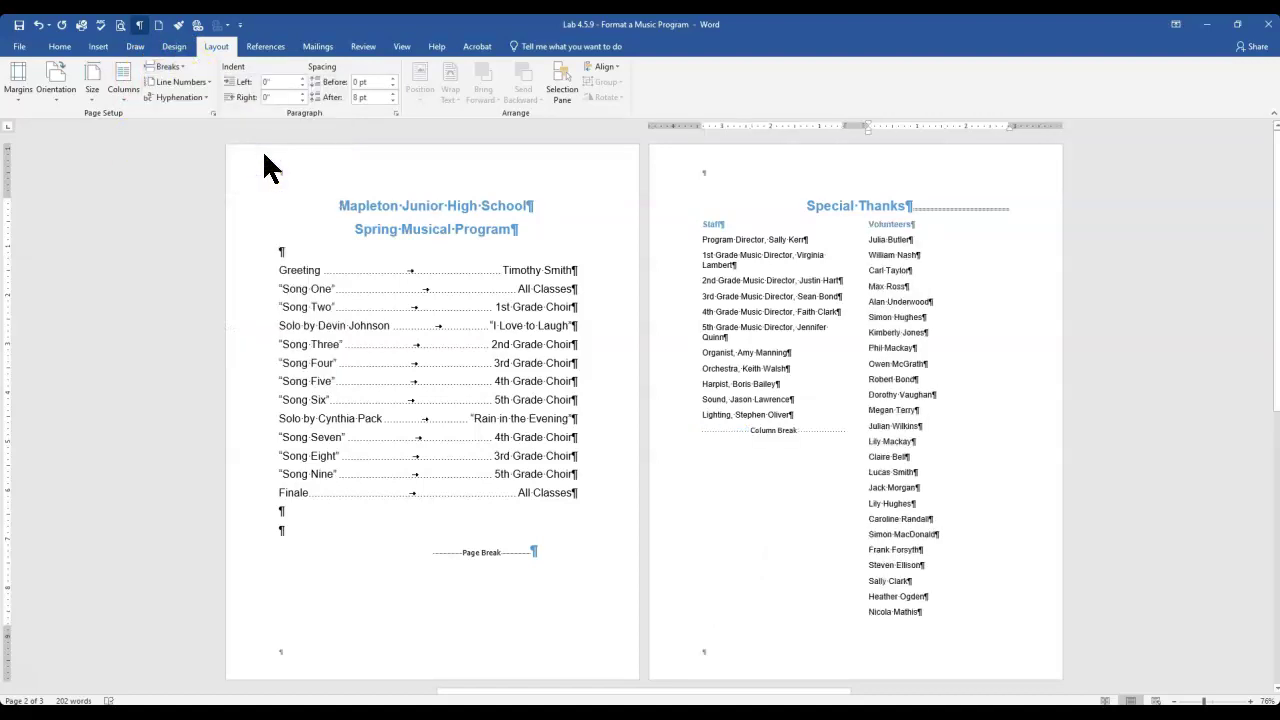
scroll(936, 400, down, 5)
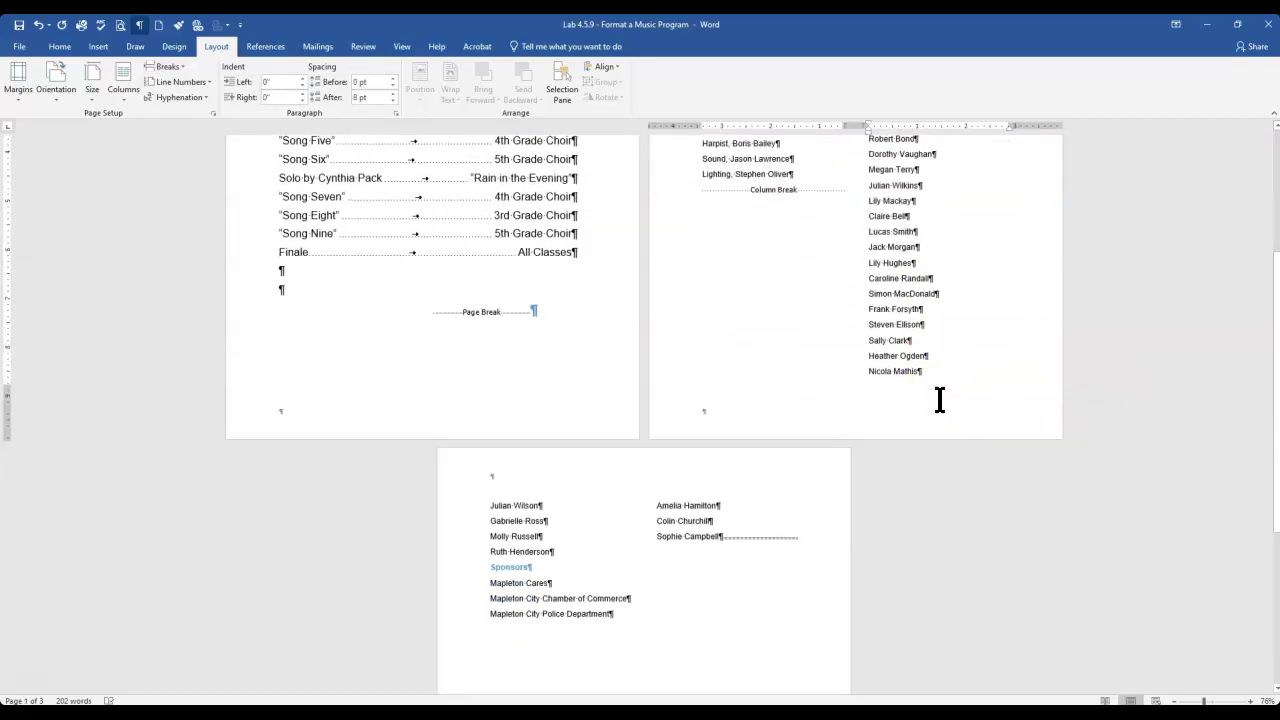
scroll(939, 399, up, 5)
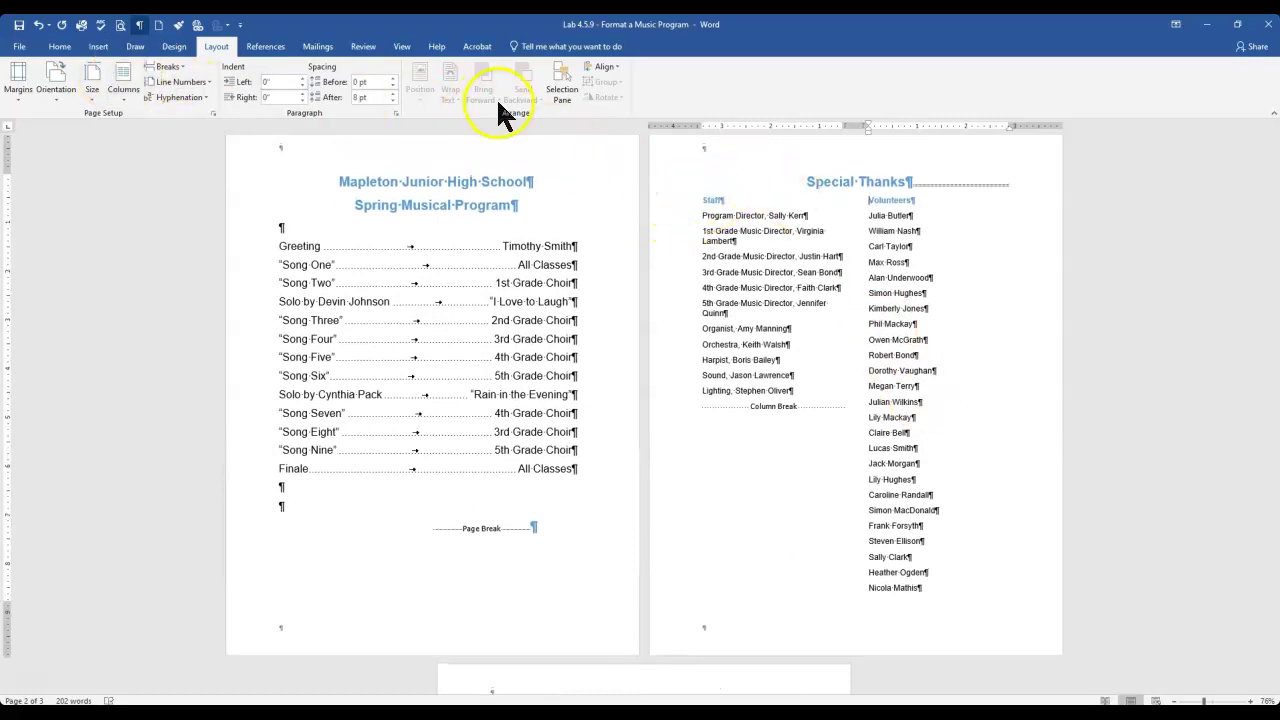
click(139, 24)
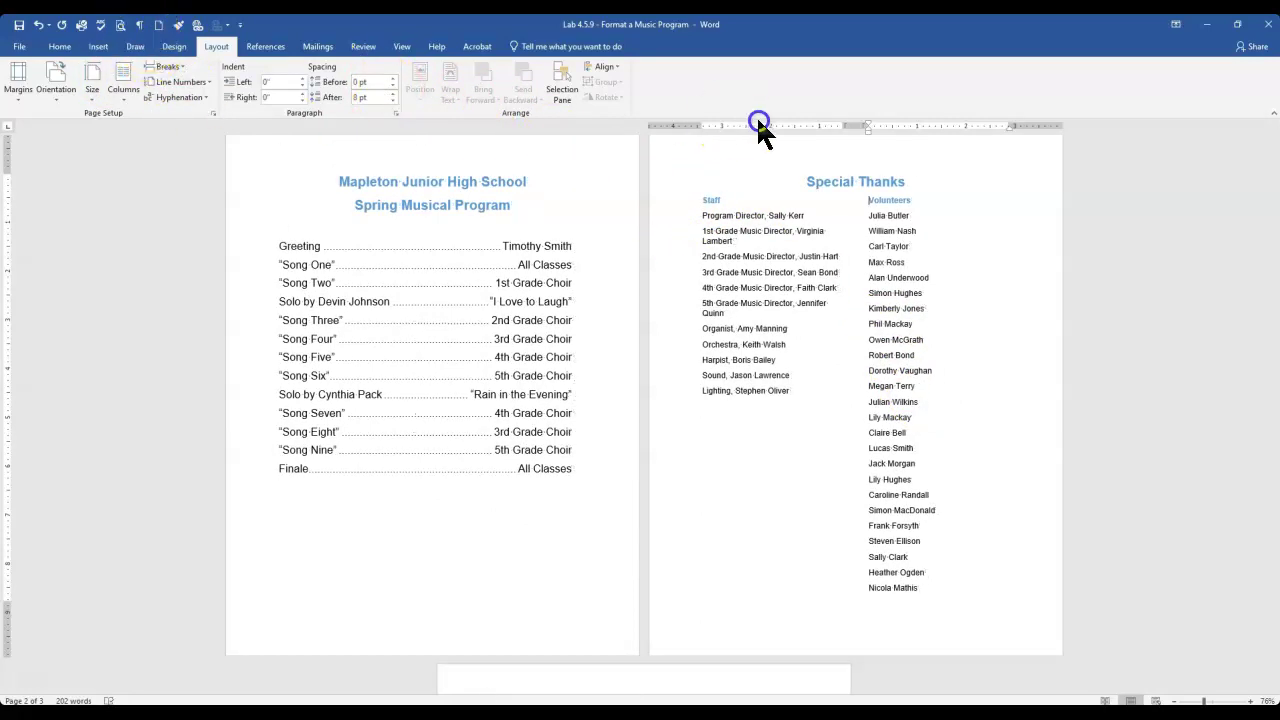
Select the text from Staff through the last sponsor and choose the Three preset in its detailed column settings.
drag(722, 208, 773, 551)
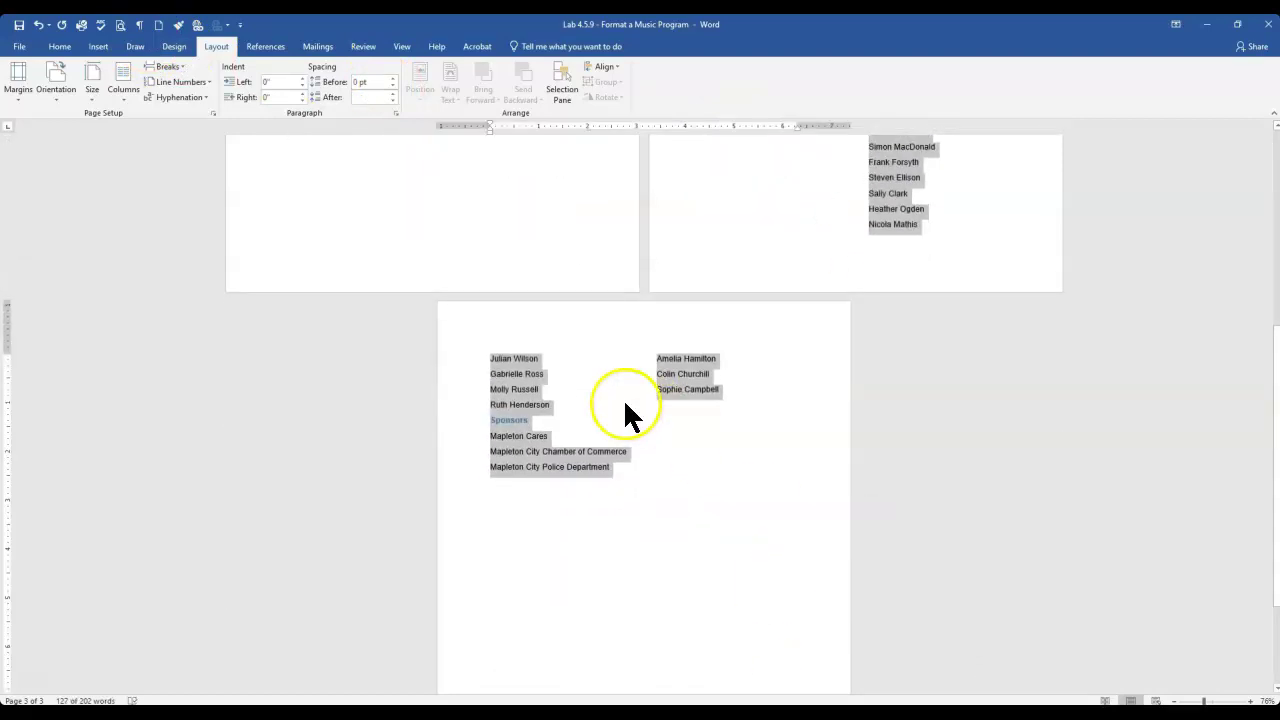
click(123, 103)
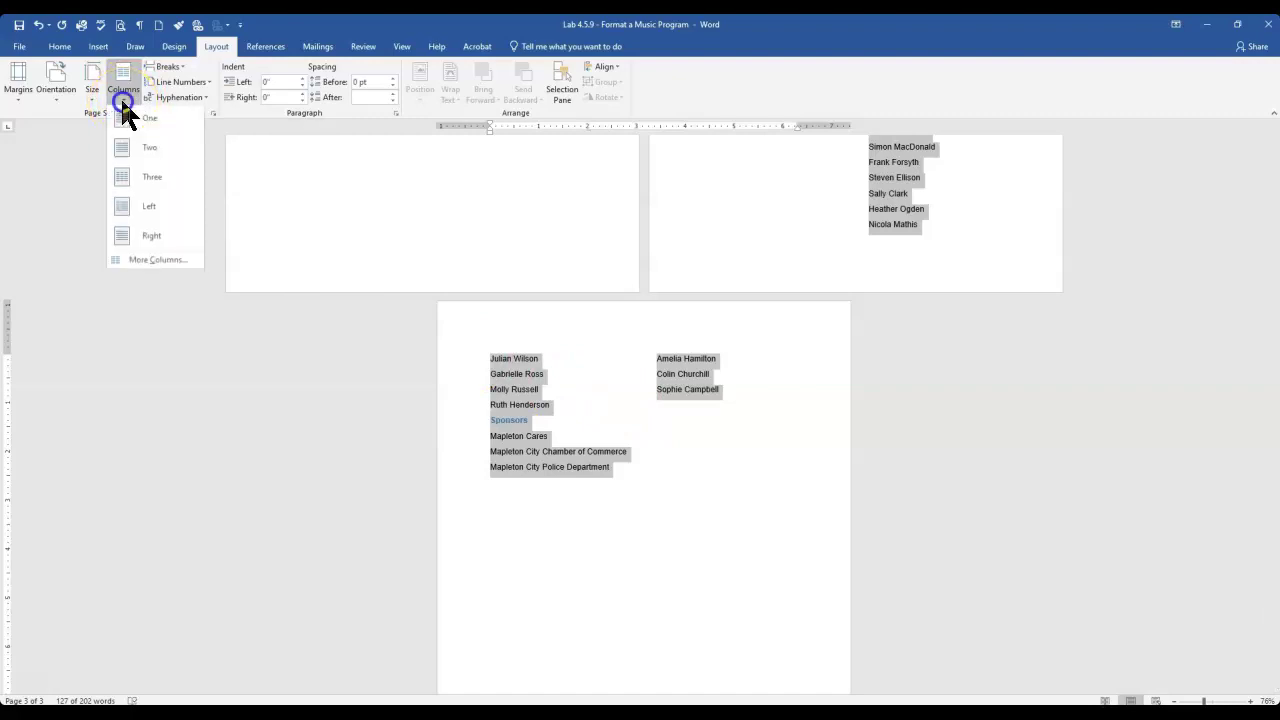
click(160, 262)
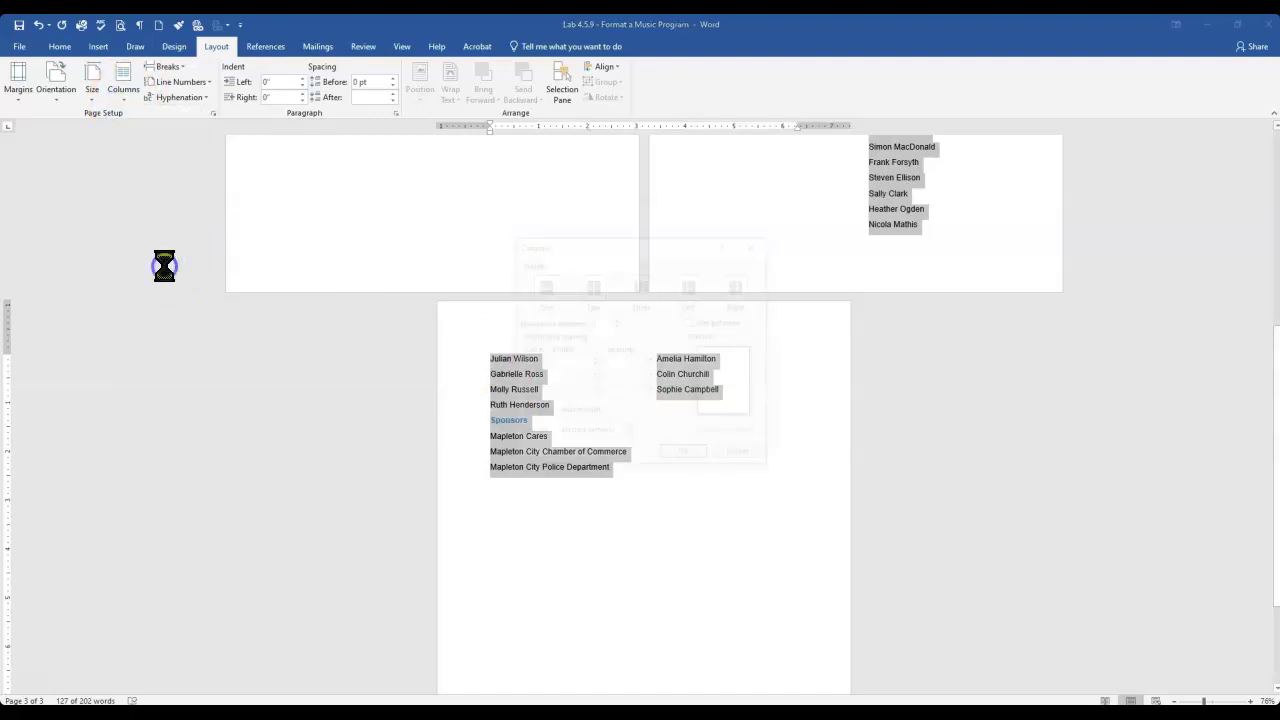
click(641, 288)
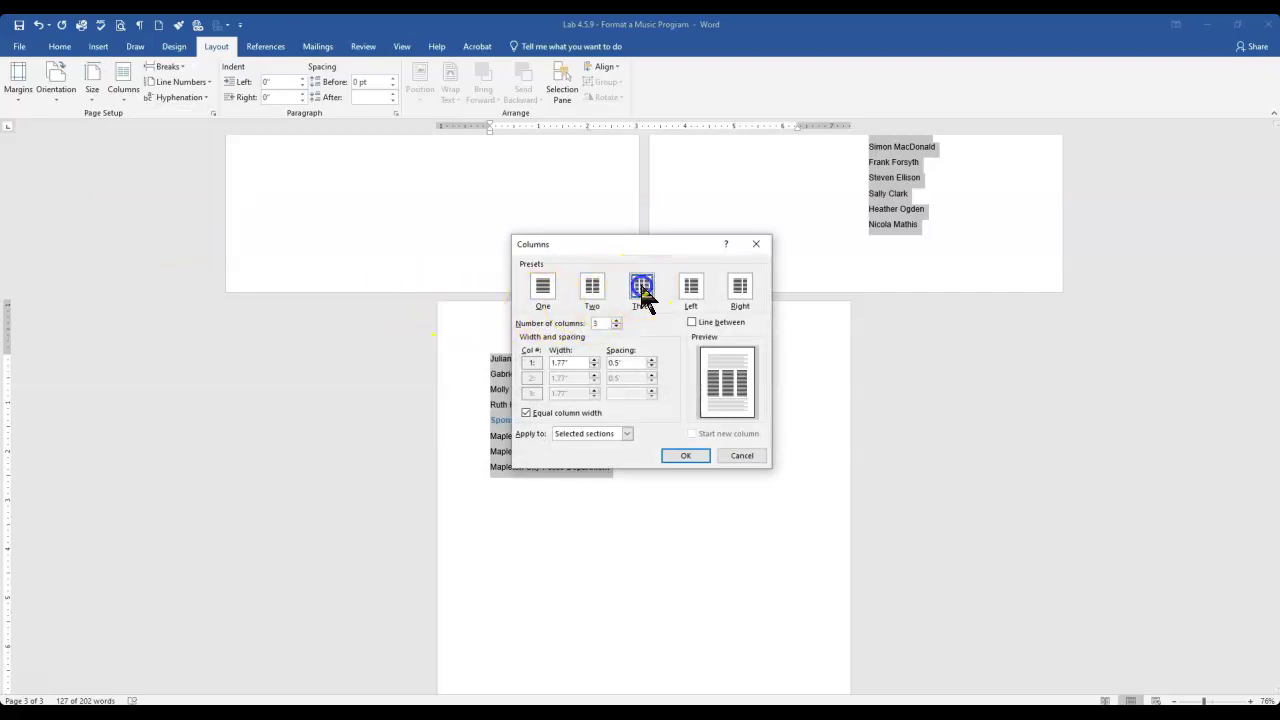
click(691, 321)
Turn off equal column width, set the spacing after the first and second columns to 0.3", and apply the column settings.
click(525, 413)
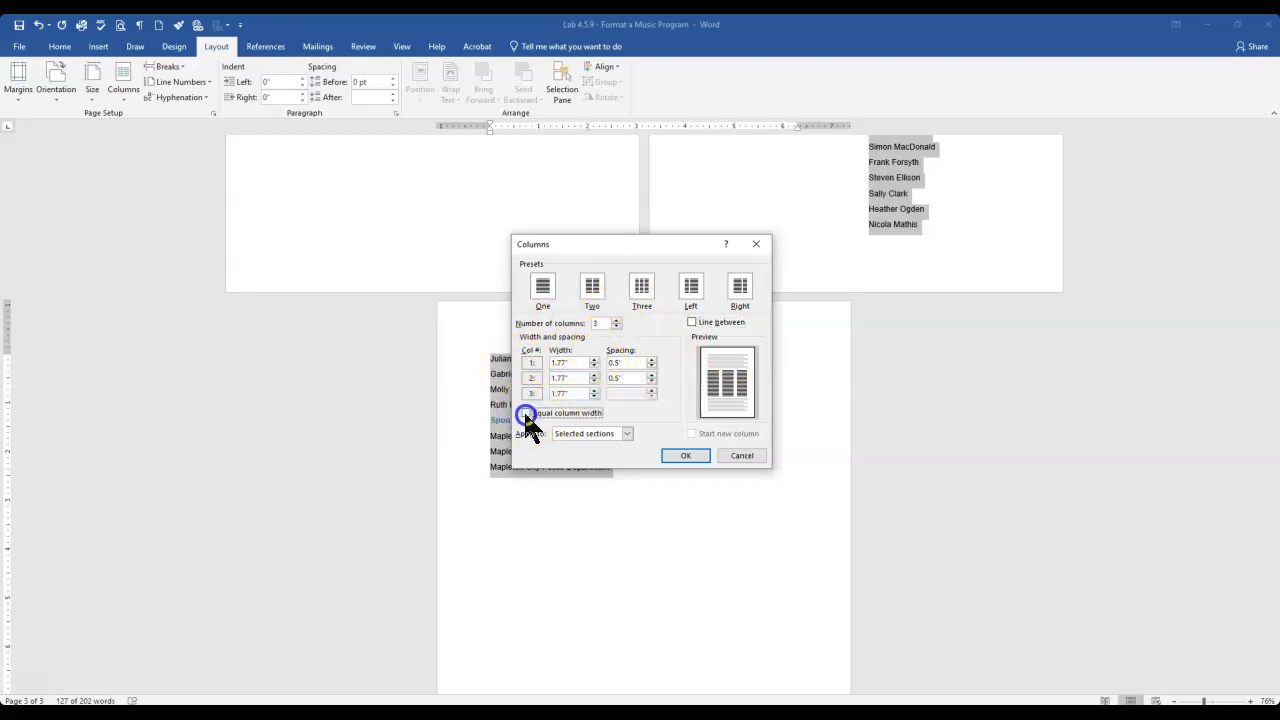
click(651, 367)
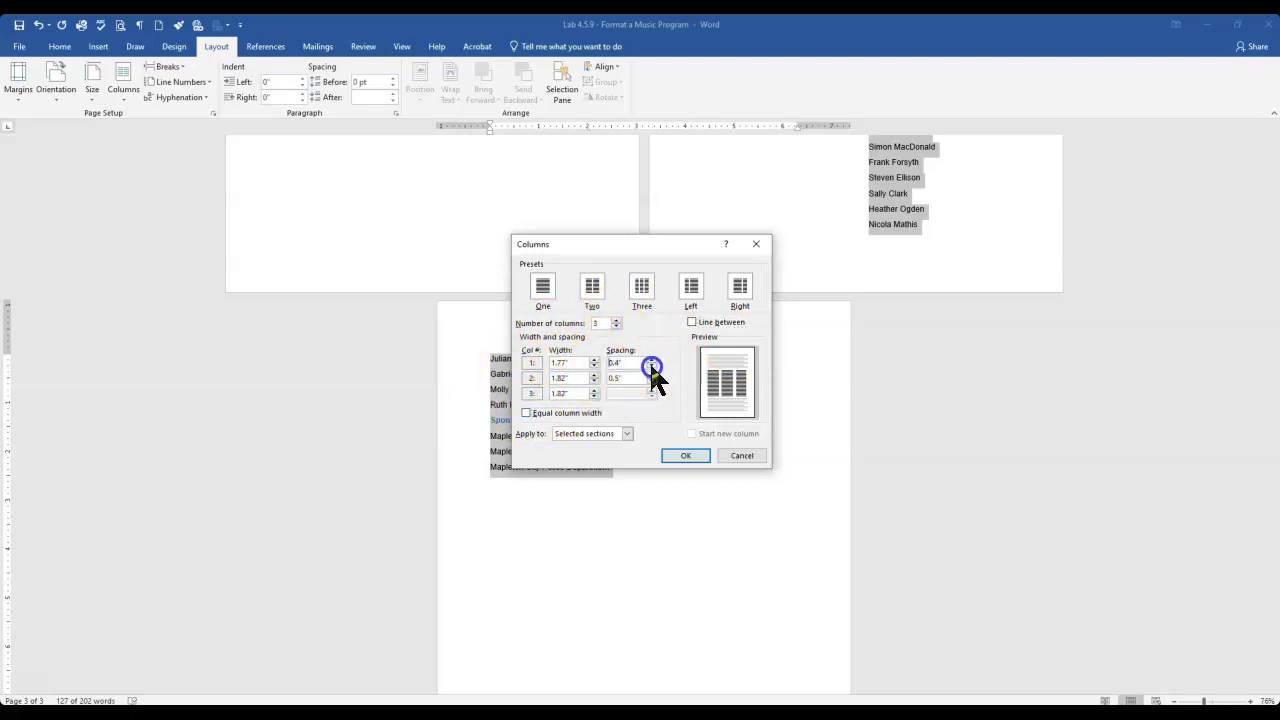
click(651, 367)
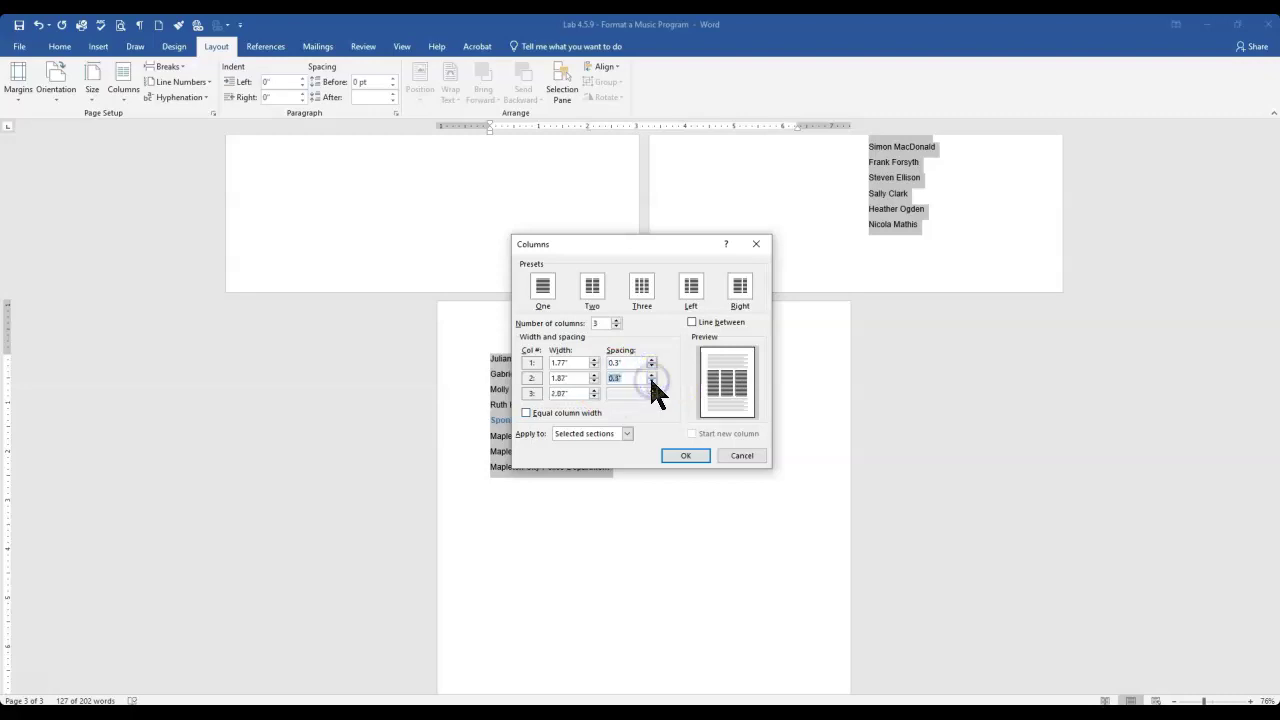
click(686, 455)
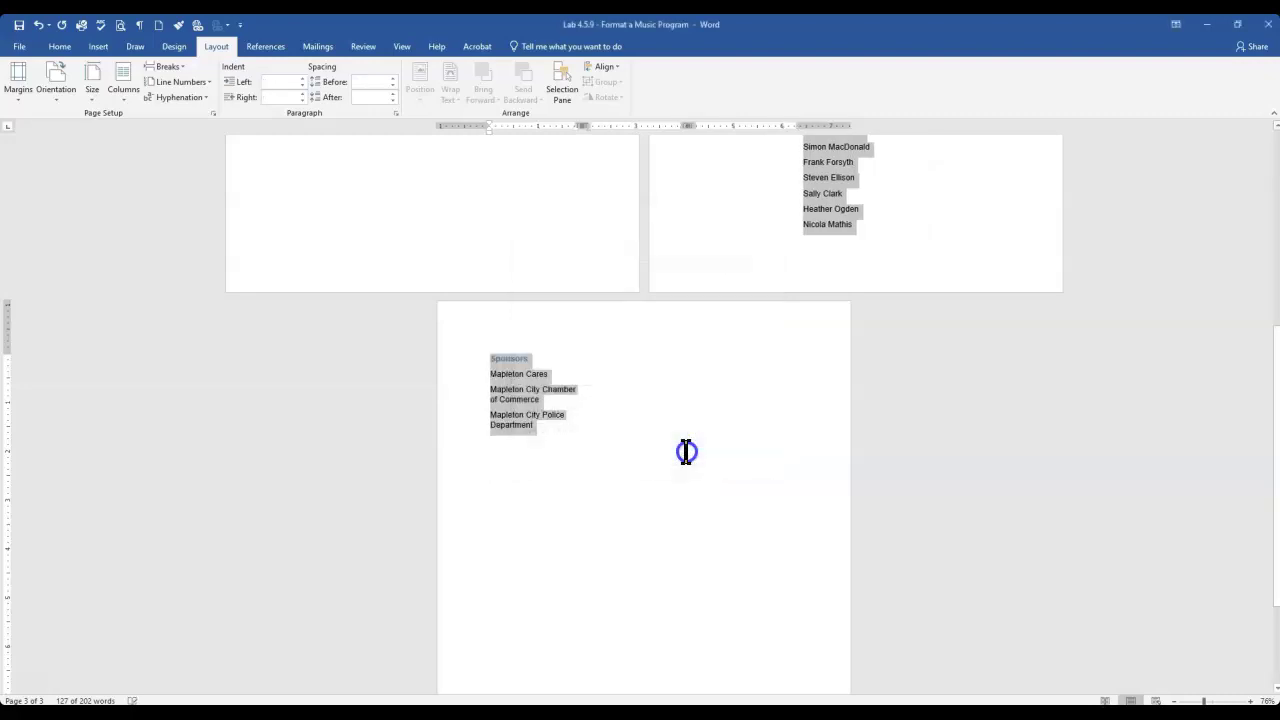
scroll(689, 458, up, 5)
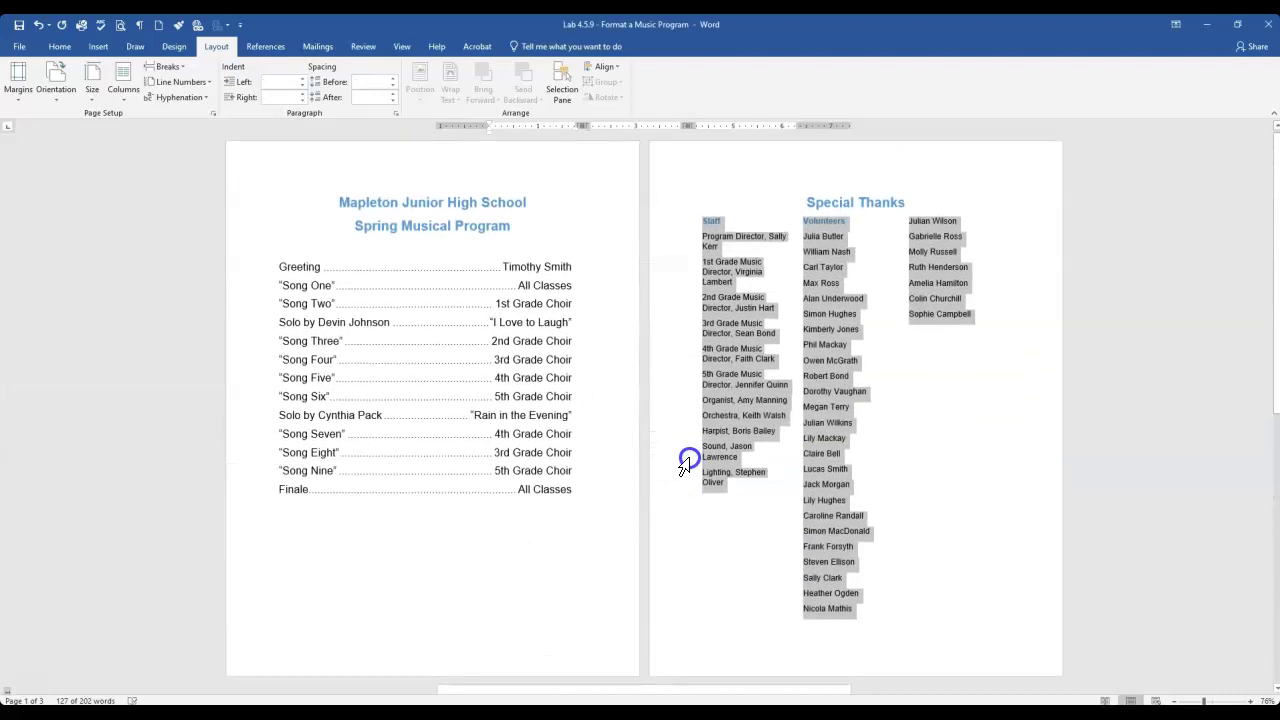
click(683, 463)
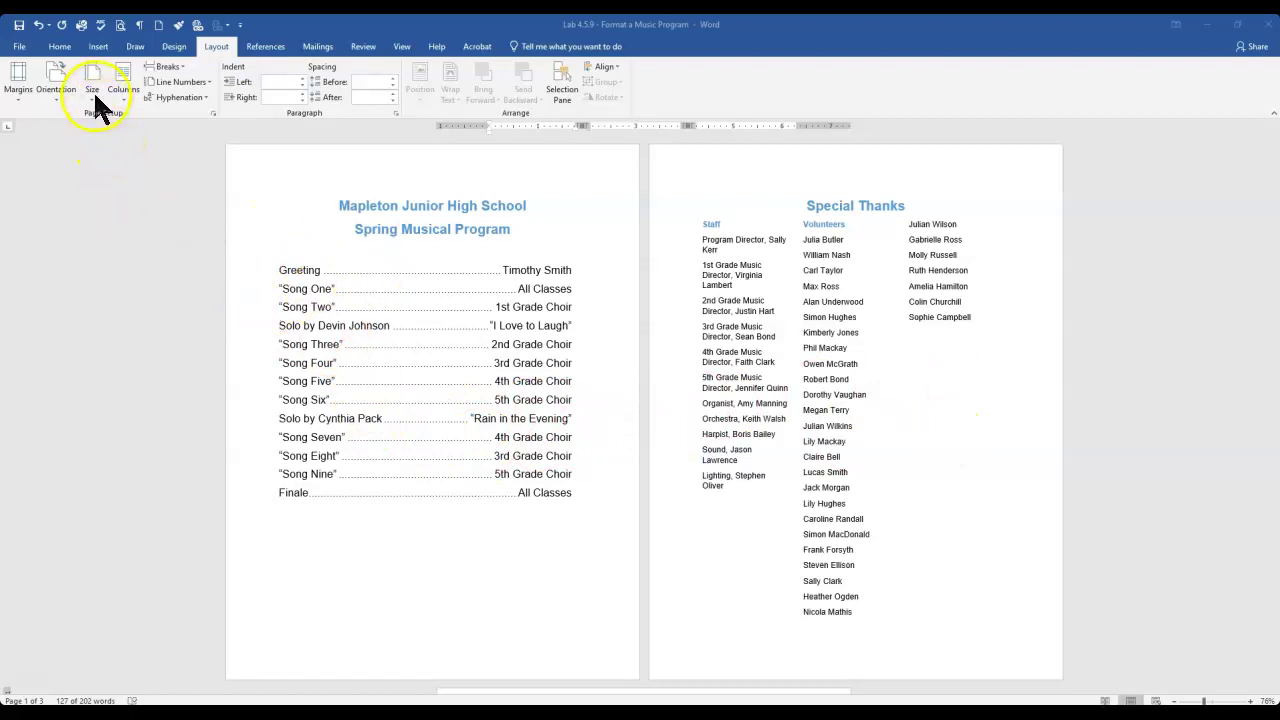
Change the music program's page orientation to landscape.
click(58, 88)
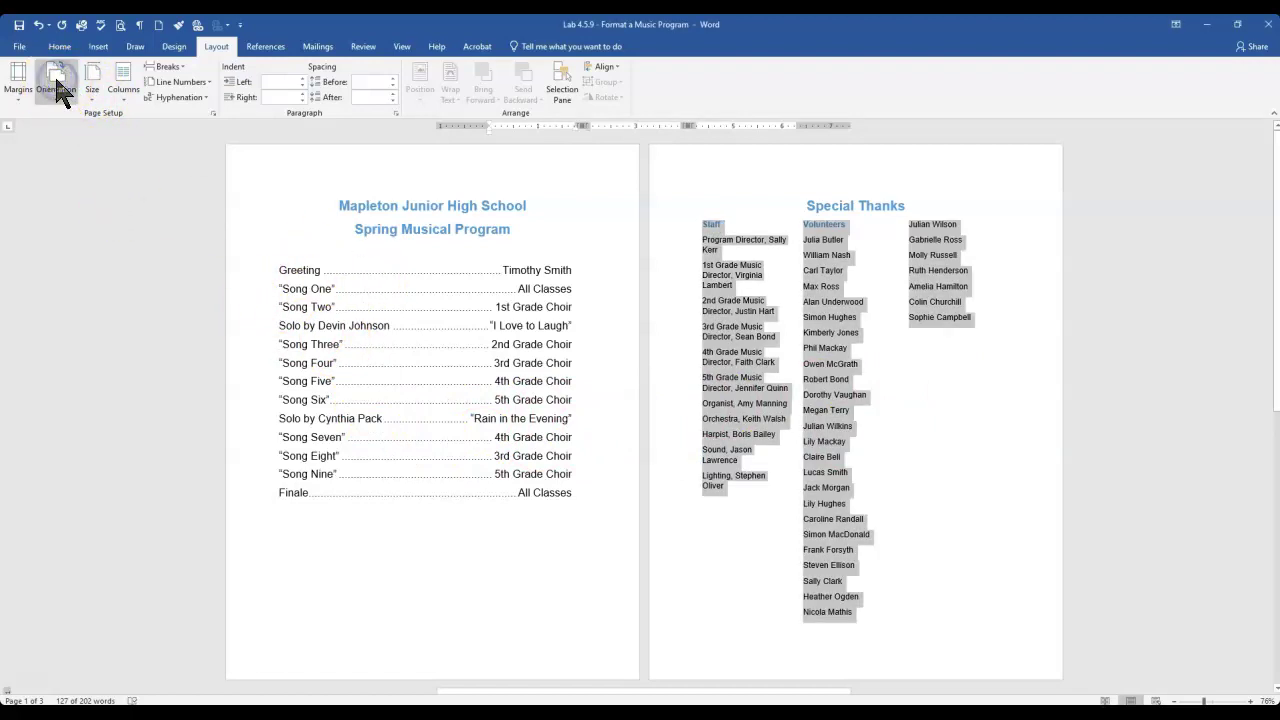
click(56, 87)
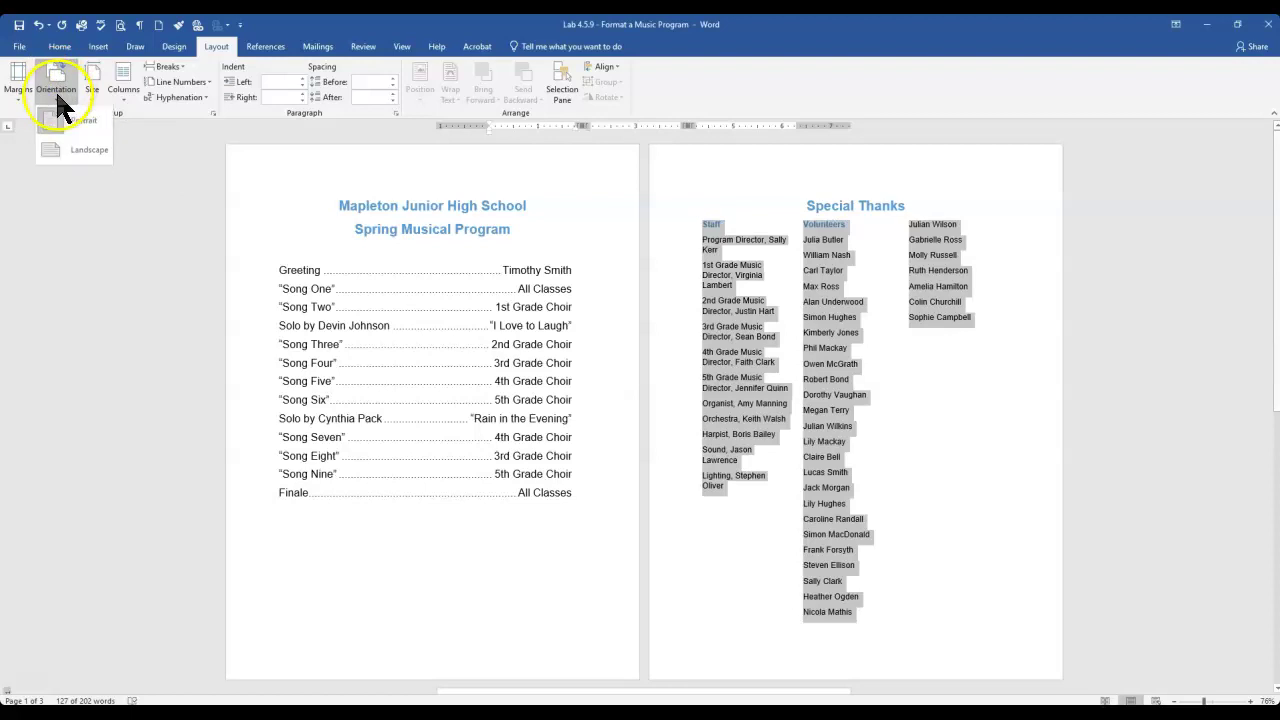
click(54, 153)
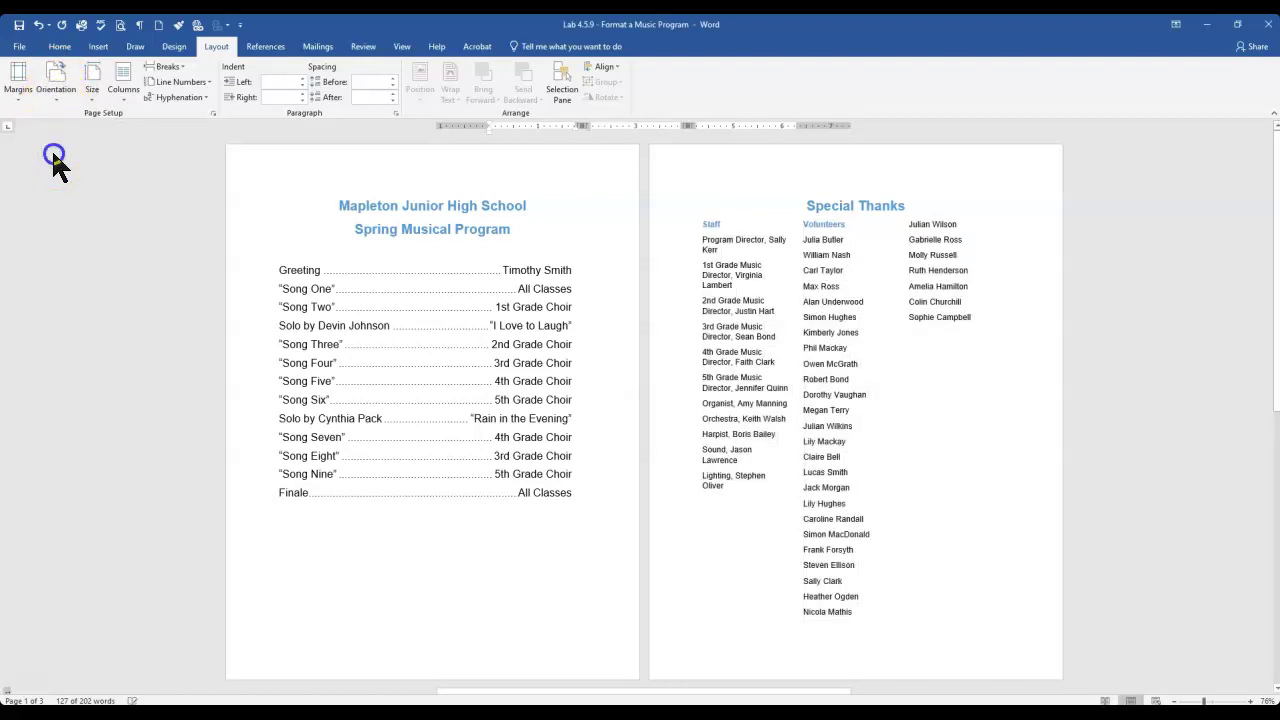
Insert a column break directly before the "Sponsors" heading in the Special Thanks lists.
scroll(668, 400, up, 2)
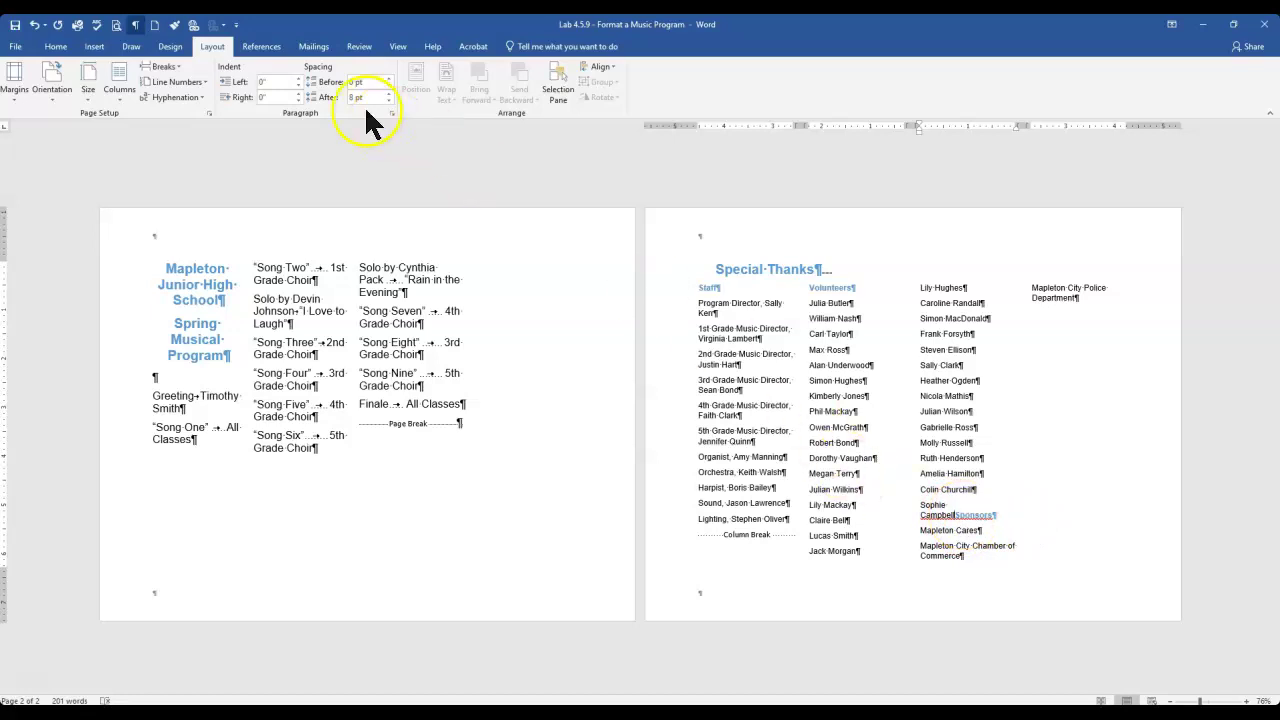
click(166, 67)
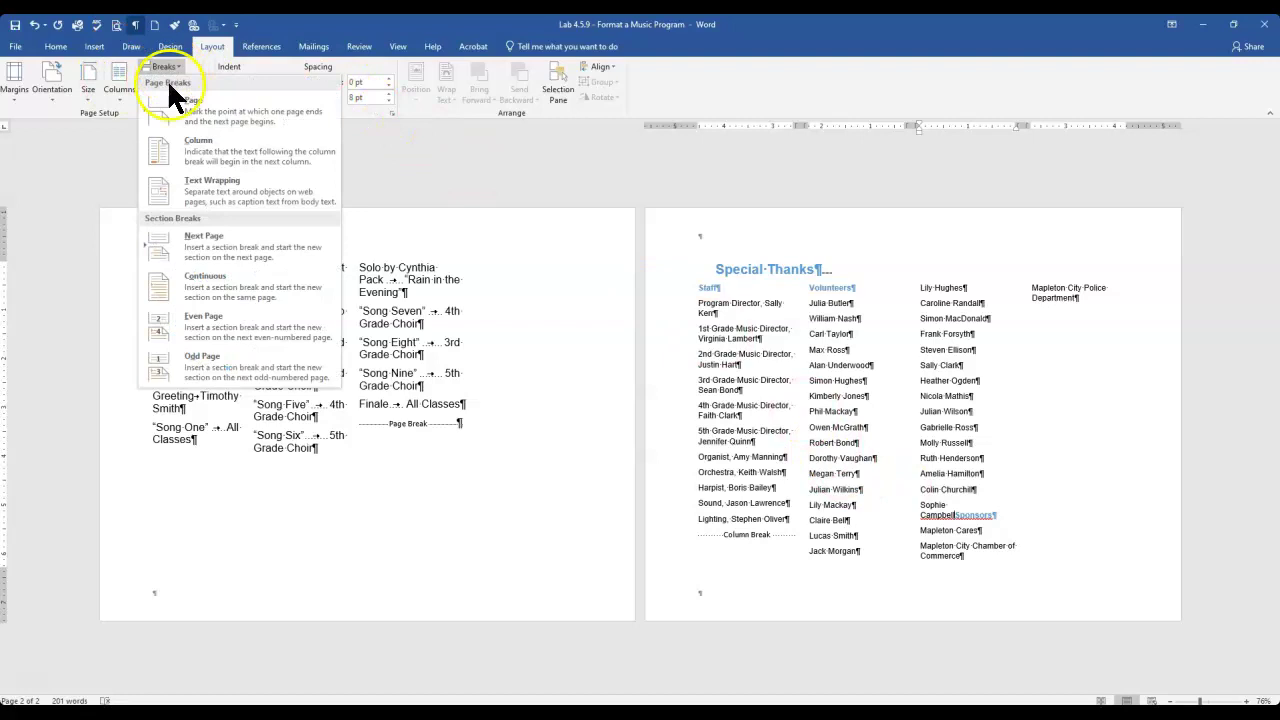
click(208, 160)
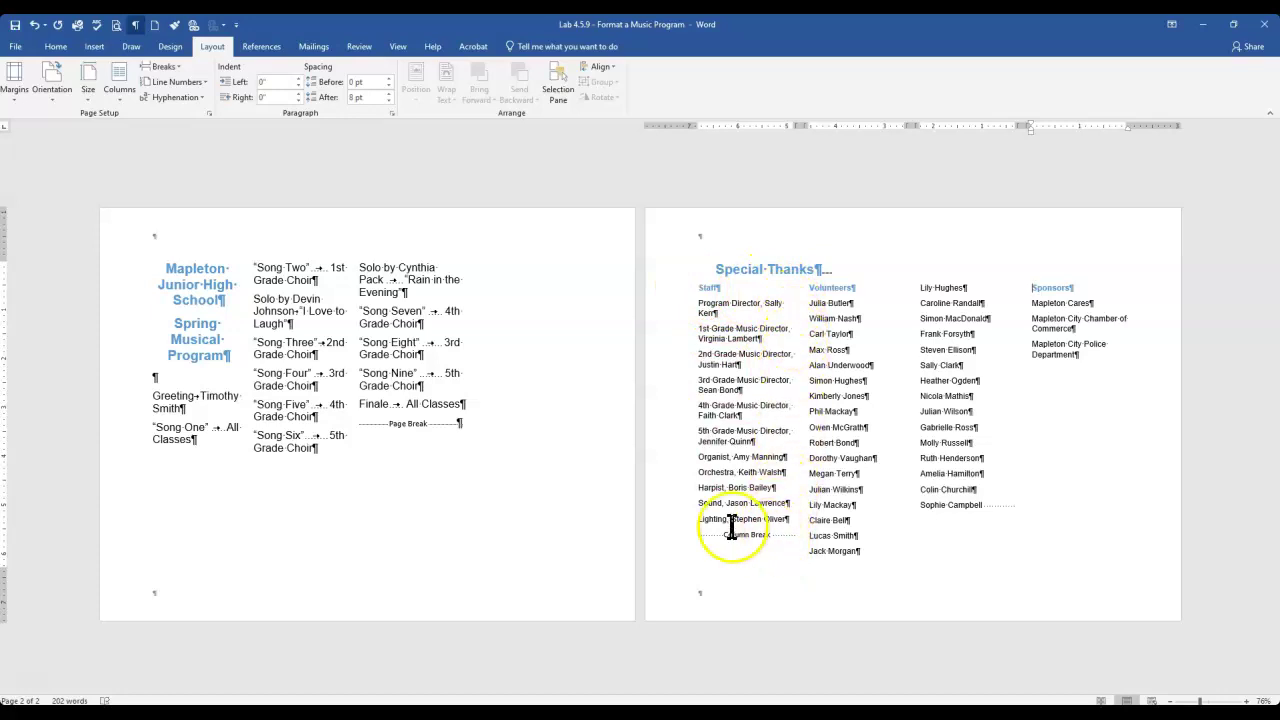
For the text from Staff through the last sponsor, turn off equal column width and widen the first column in the detailed column settings.
drag(698, 288, 1097, 352)
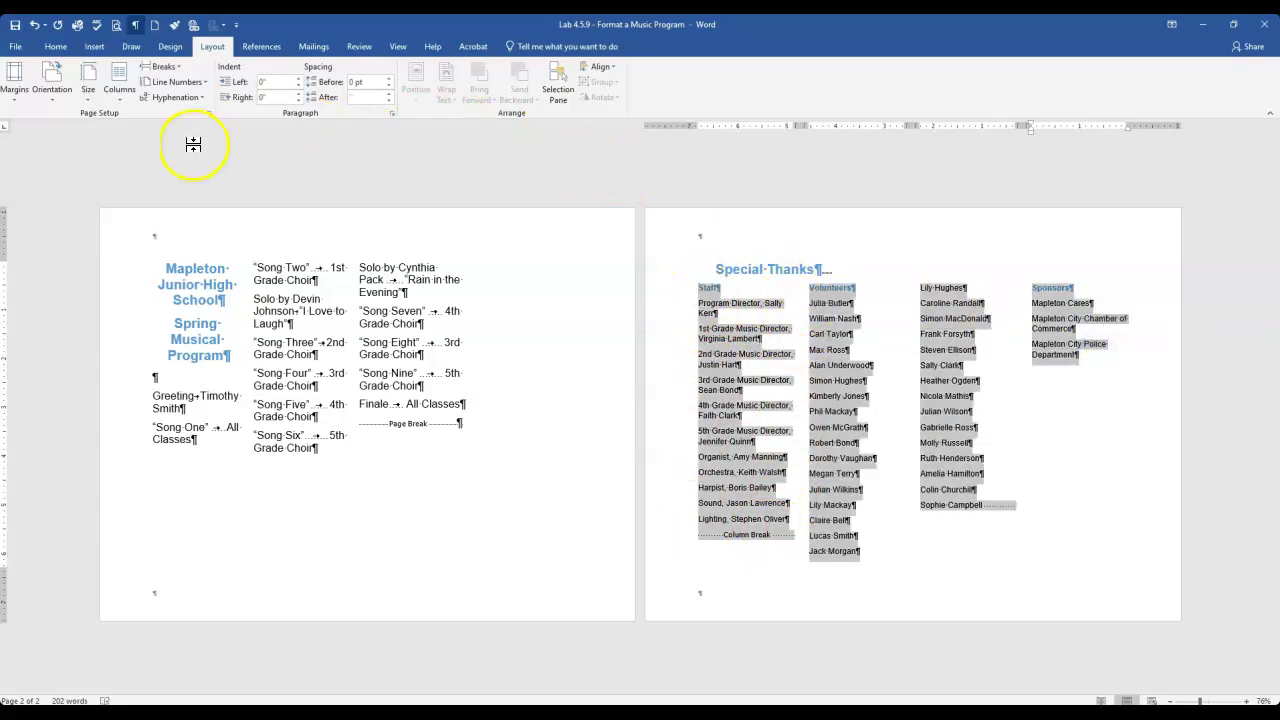
click(118, 86)
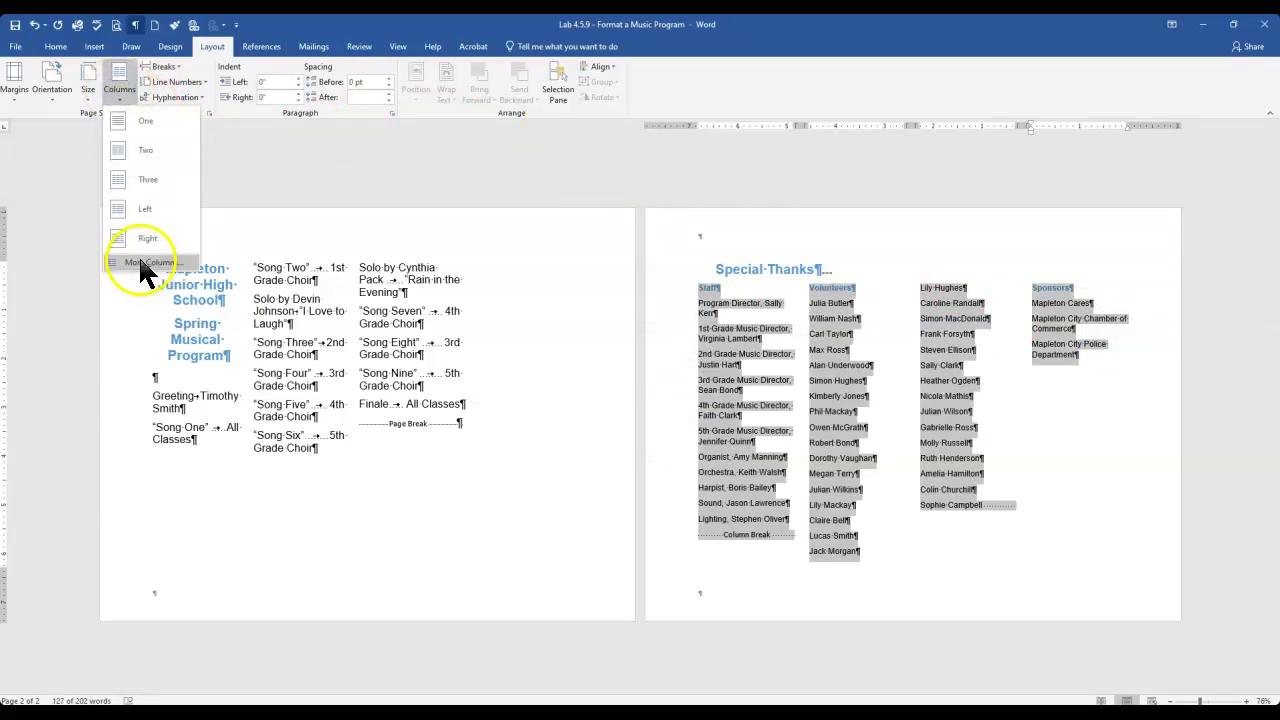
click(174, 262)
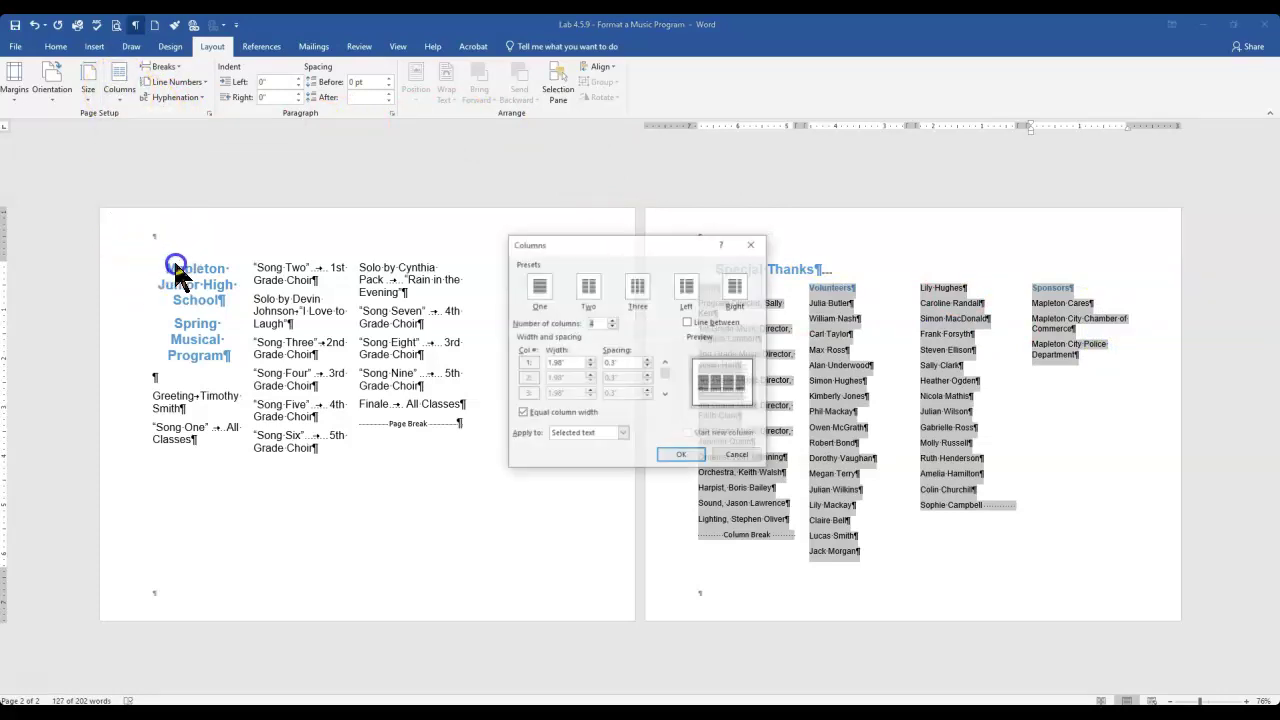
click(521, 412)
click(602, 362)
click(589, 361)
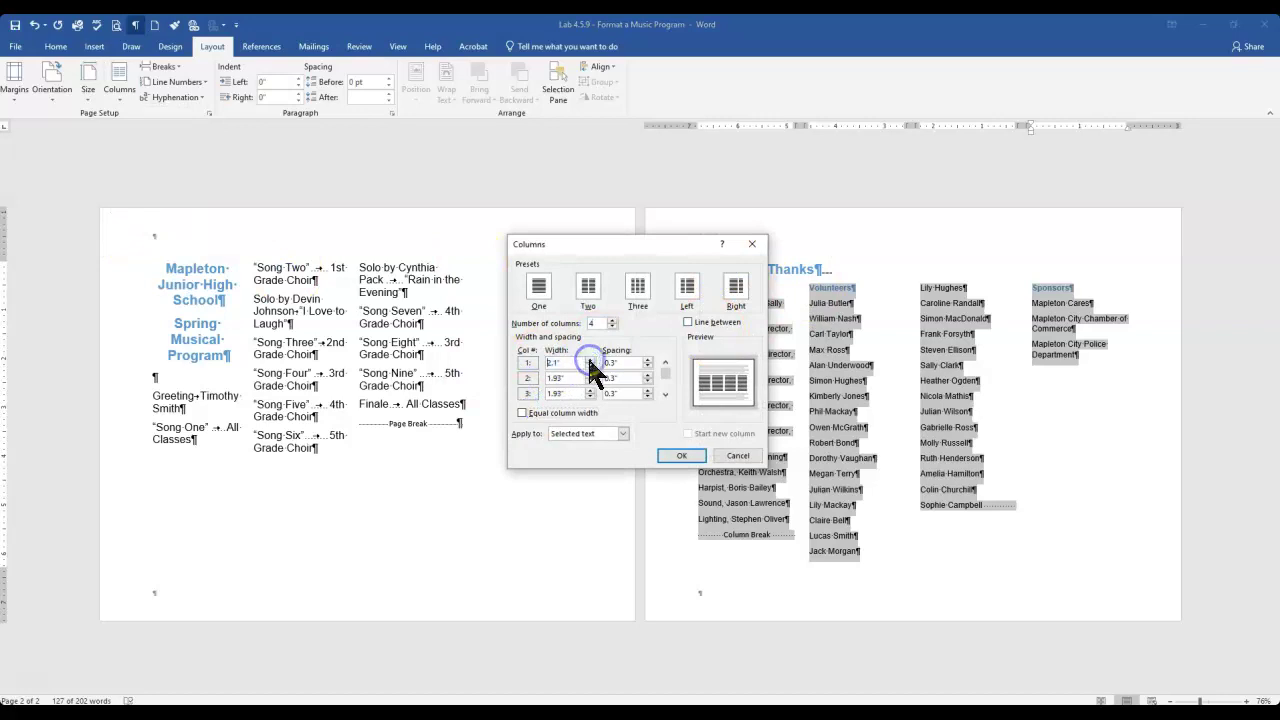
click(589, 361)
click(589, 362)
click(660, 385)
click(647, 396)
click(677, 456)
click(934, 580)
Insert a continuous section break between the Special Thanks heading and the lists below it.
click(847, 268)
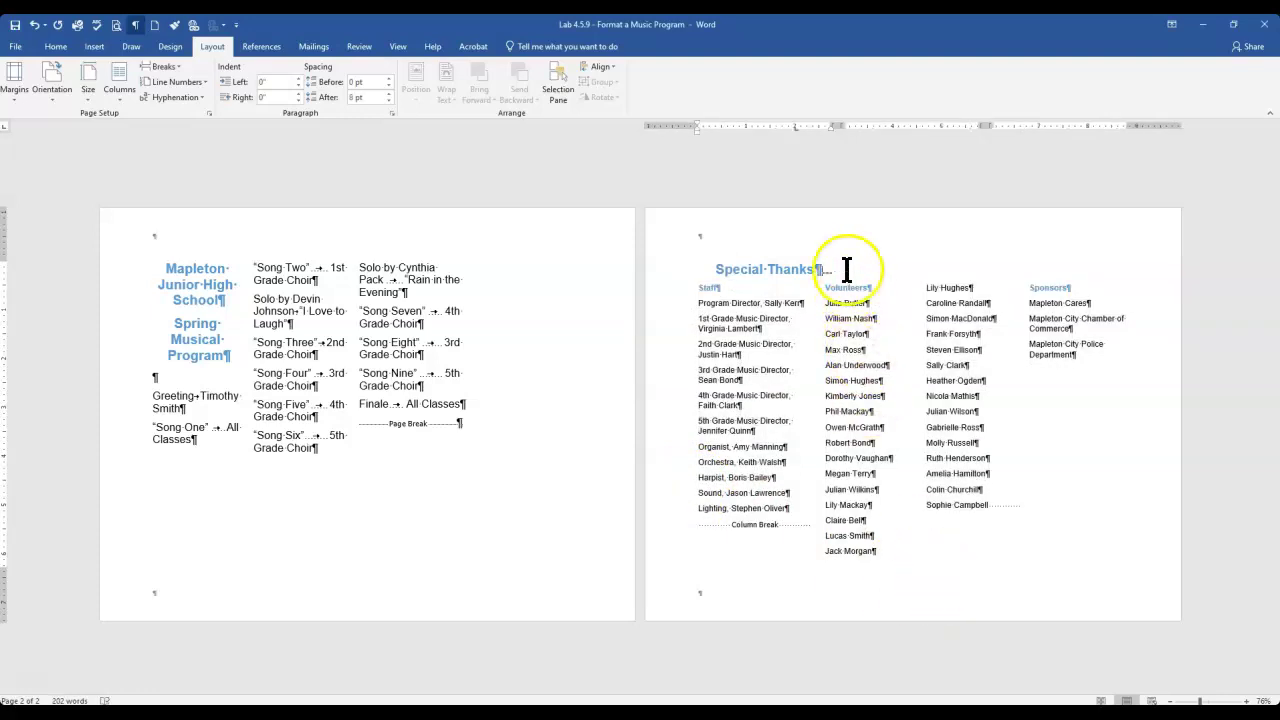
click(700, 266)
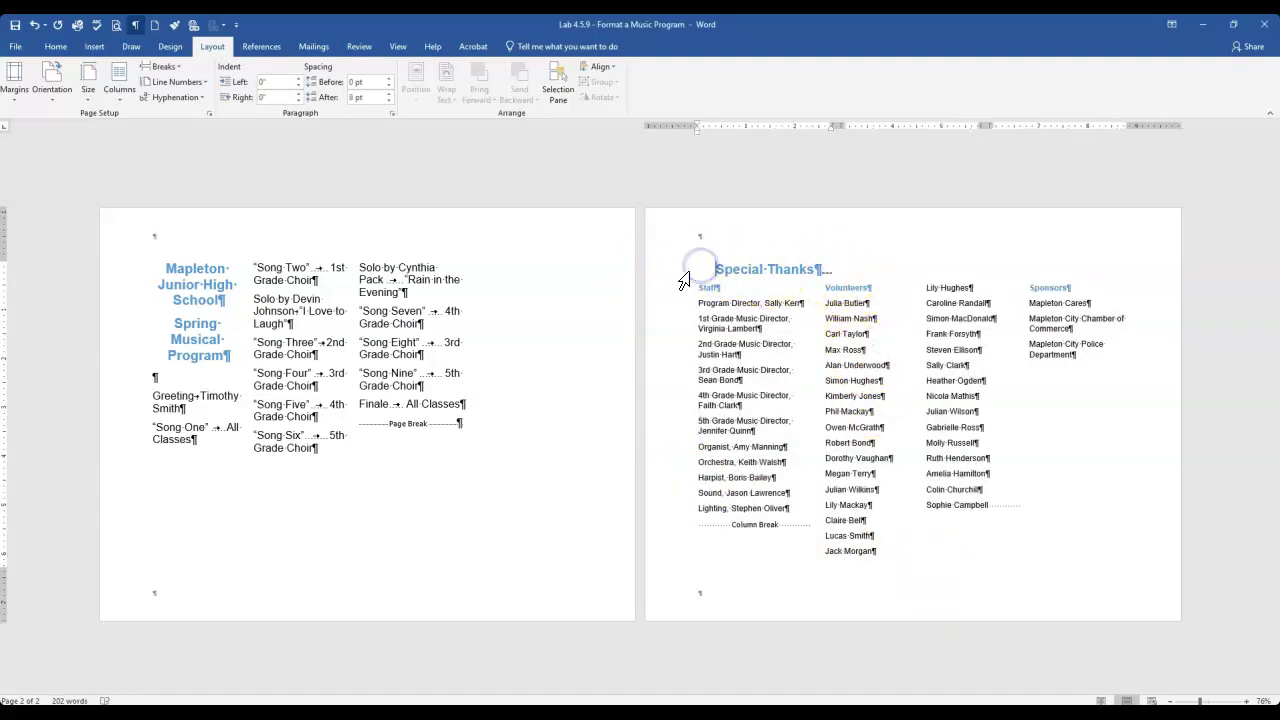
click(683, 279)
click(929, 261)
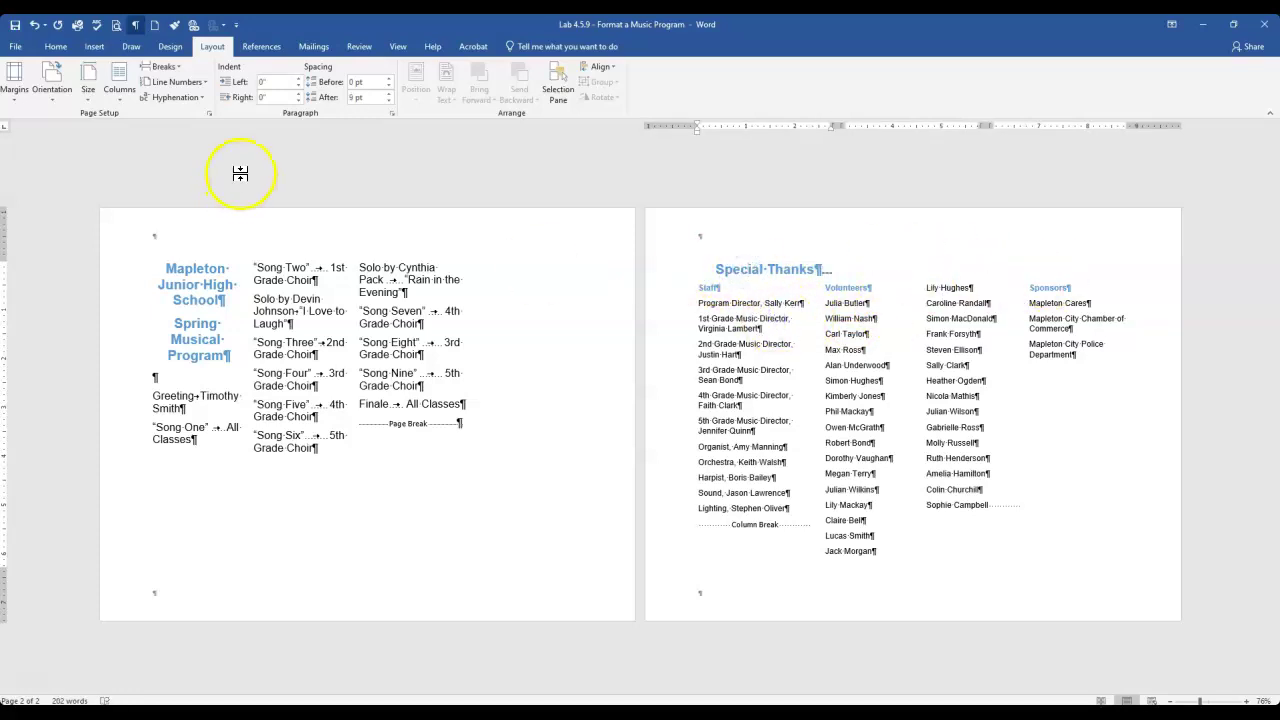
click(716, 269)
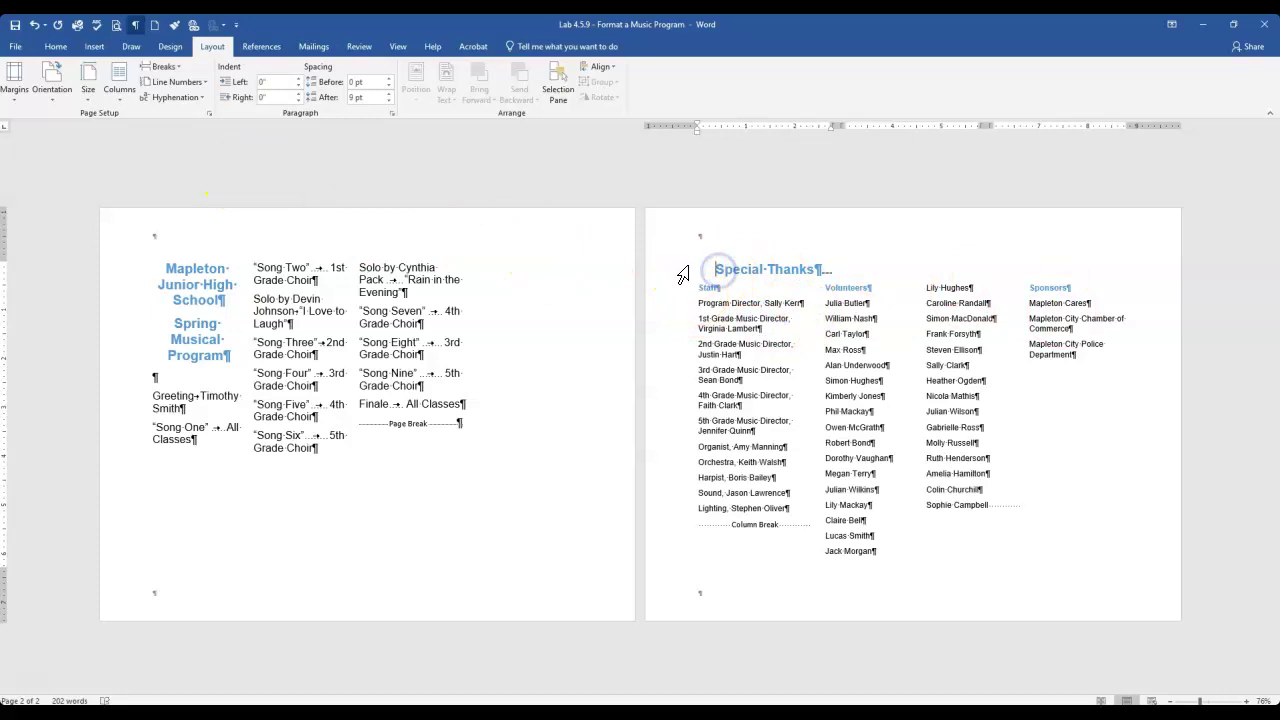
click(831, 269)
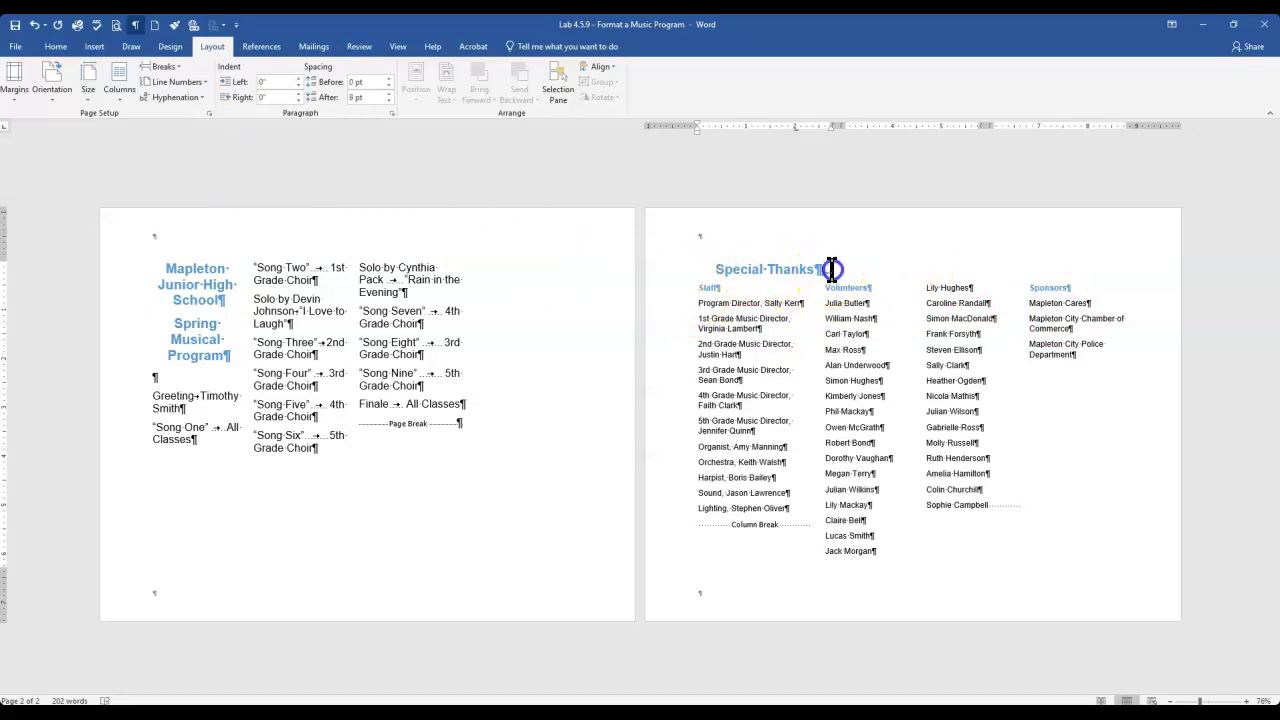
click(136, 24)
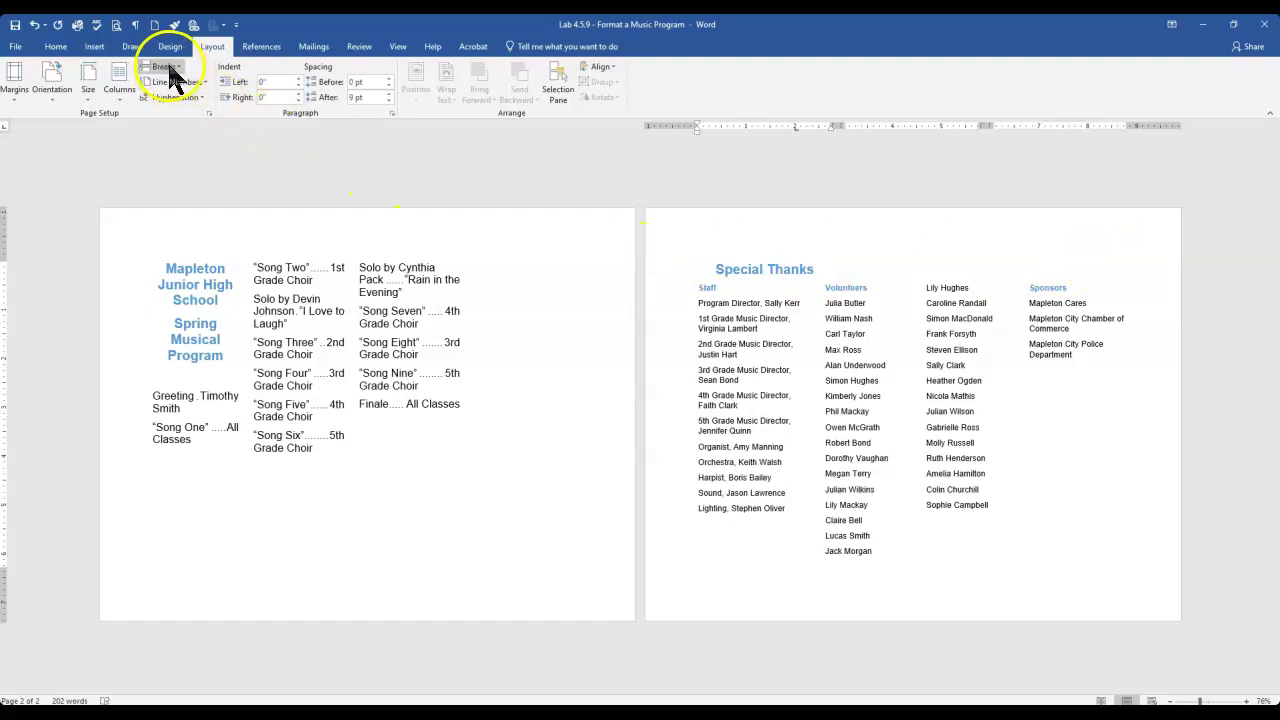
click(135, 24)
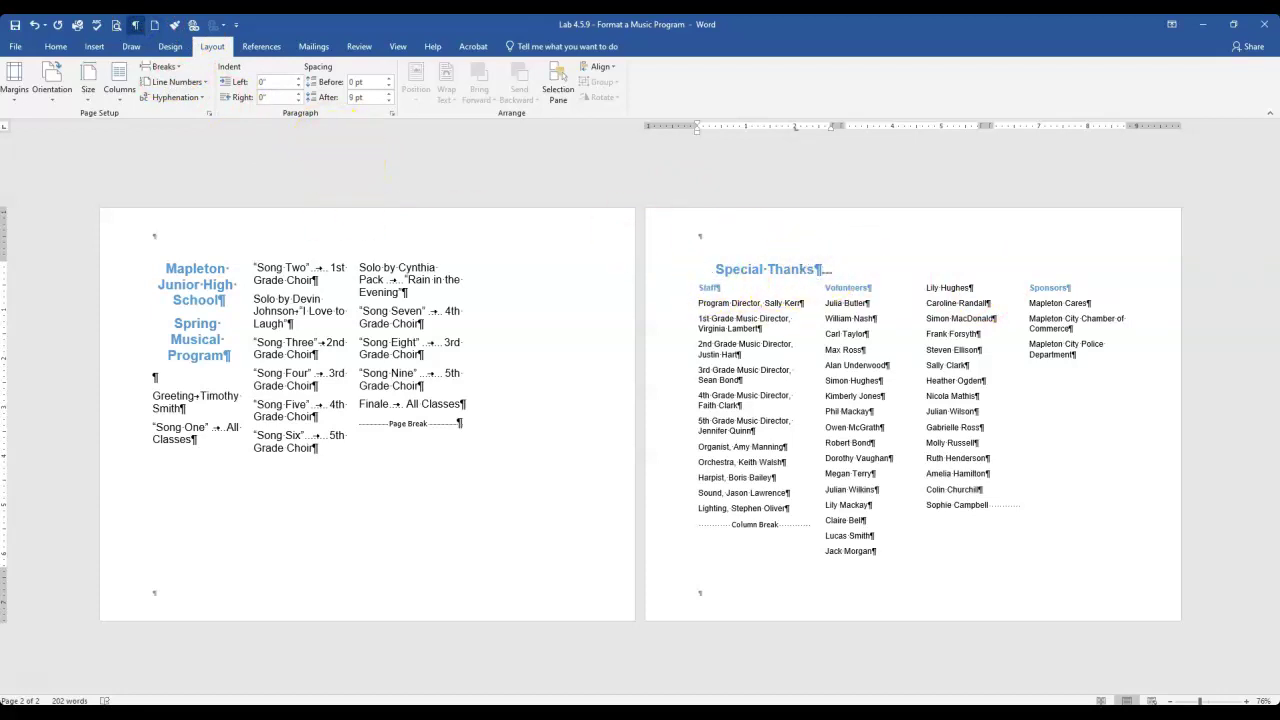
click(180, 66)
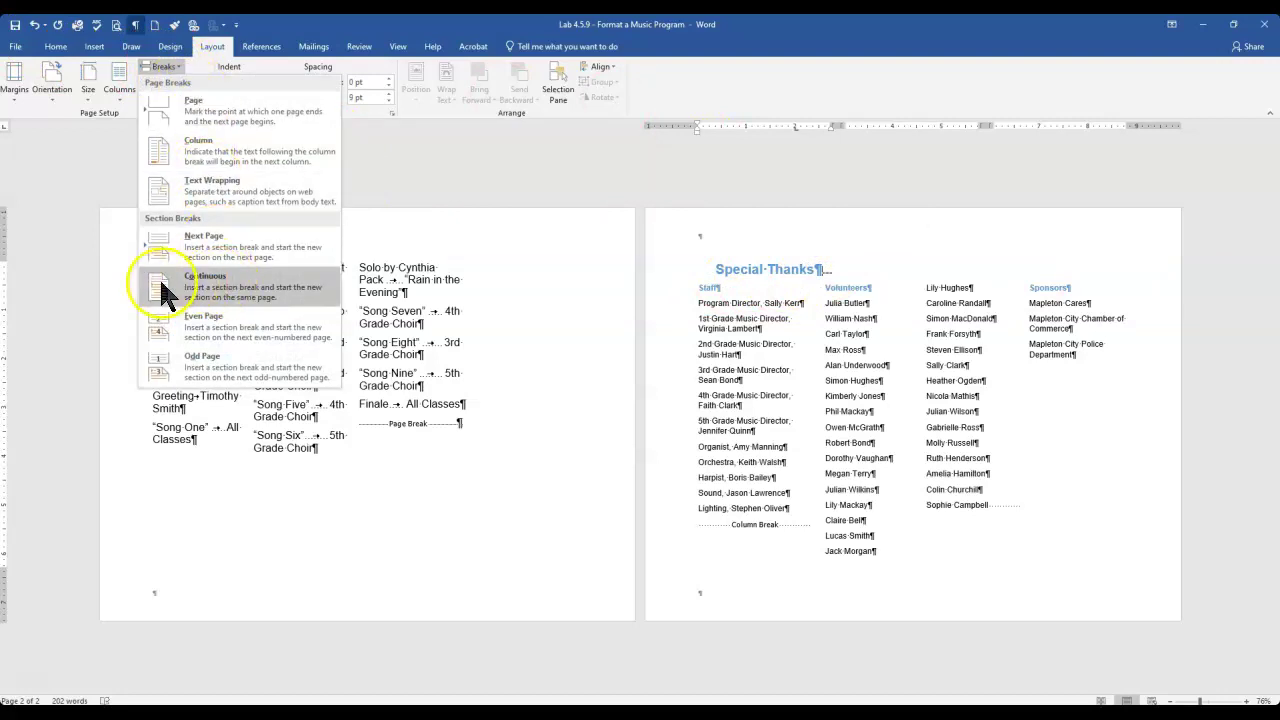
click(287, 297)
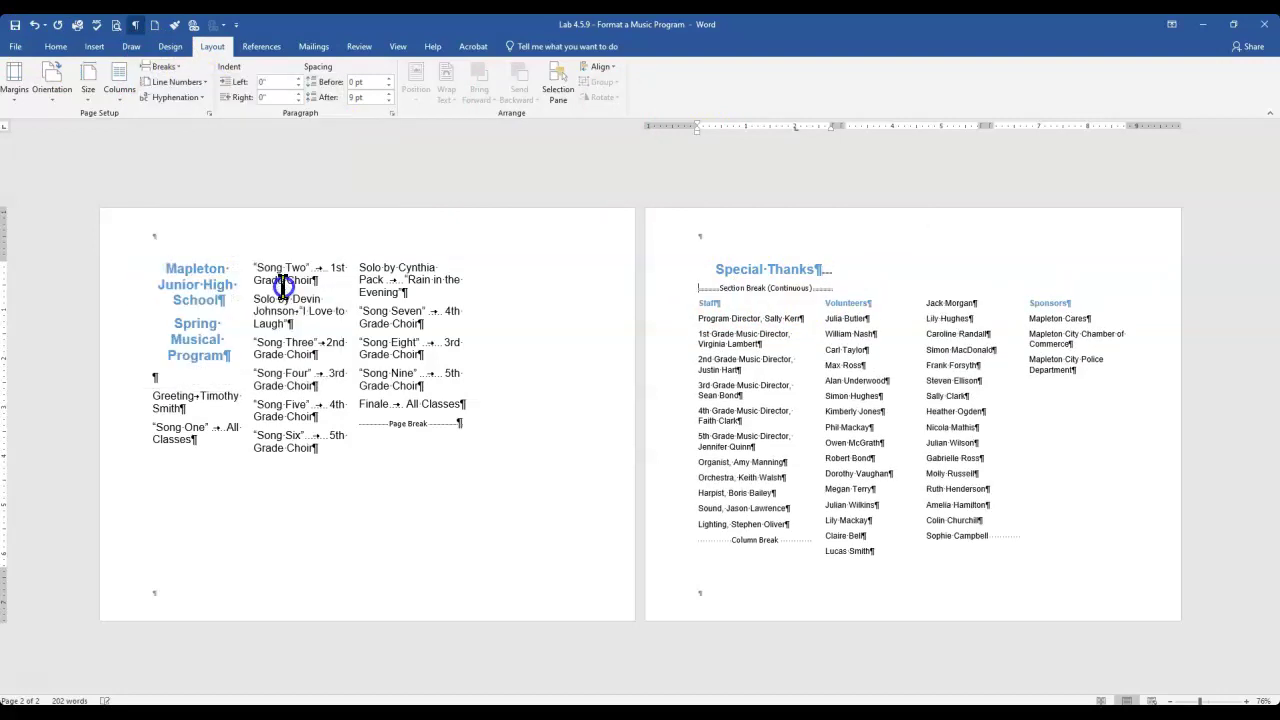
Lay out the Special Thanks heading as a single column, then toggle the formatting marks.
click(643, 271)
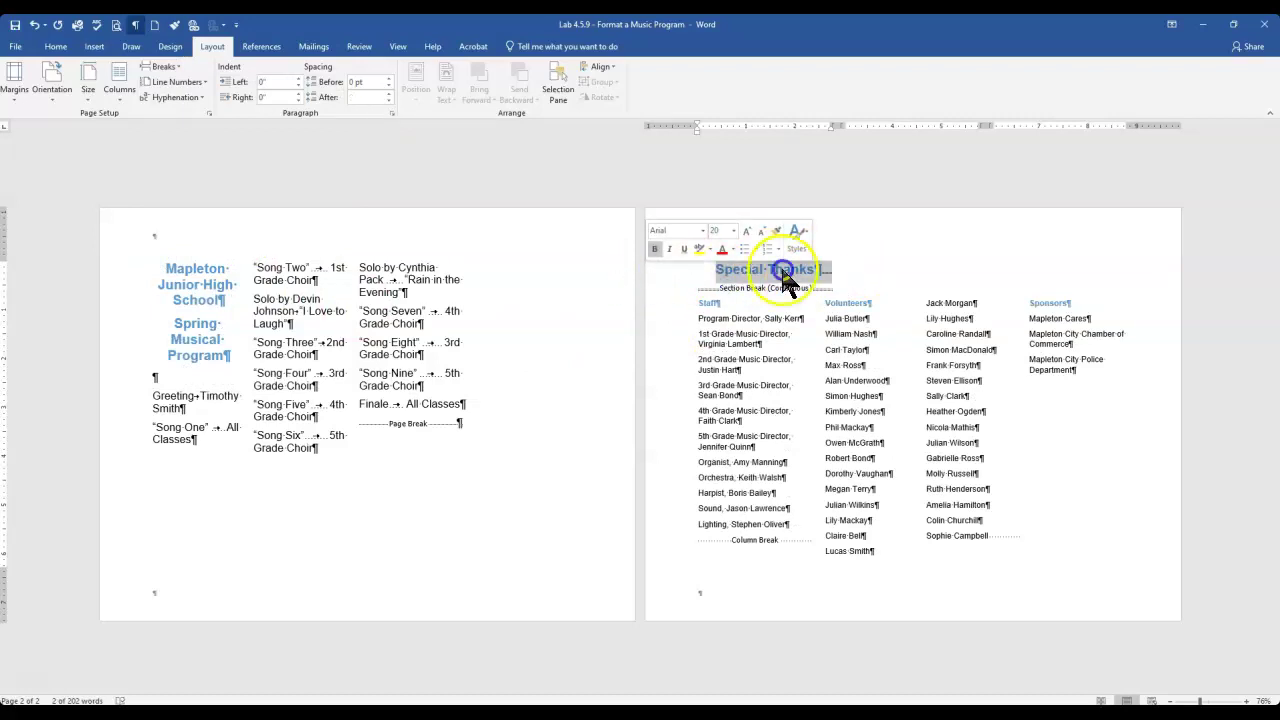
click(116, 88)
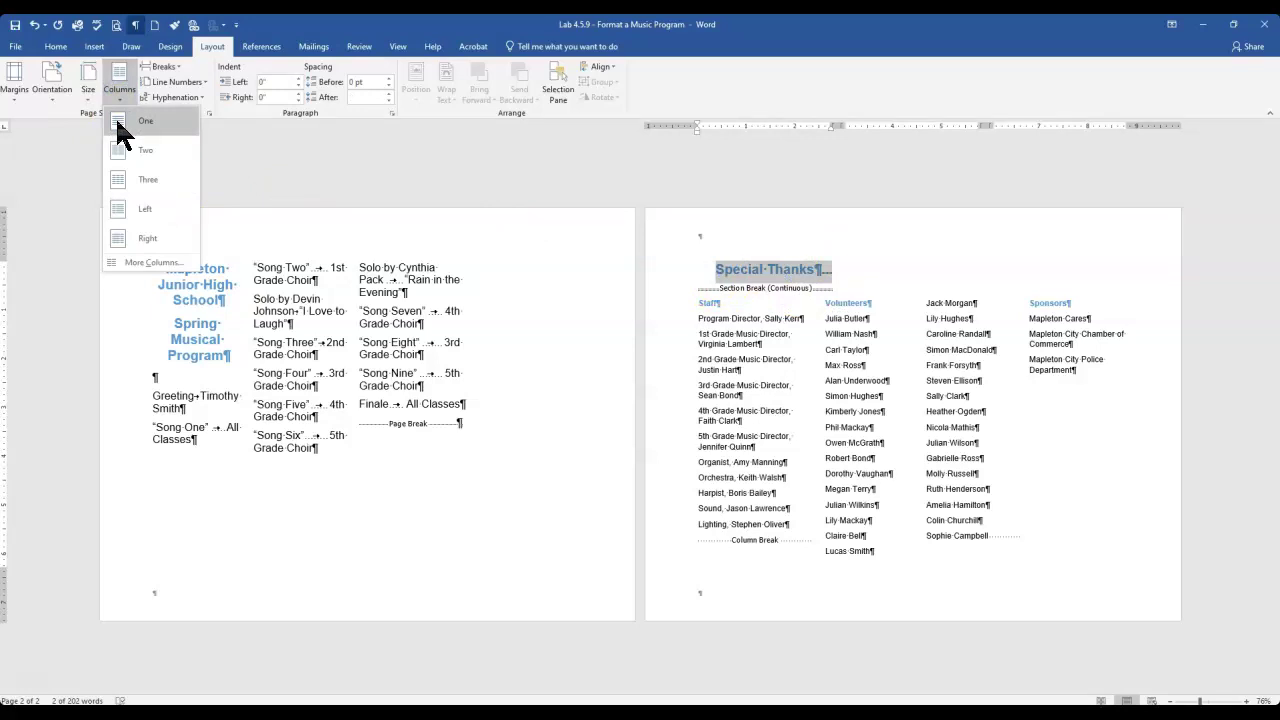
click(117, 121)
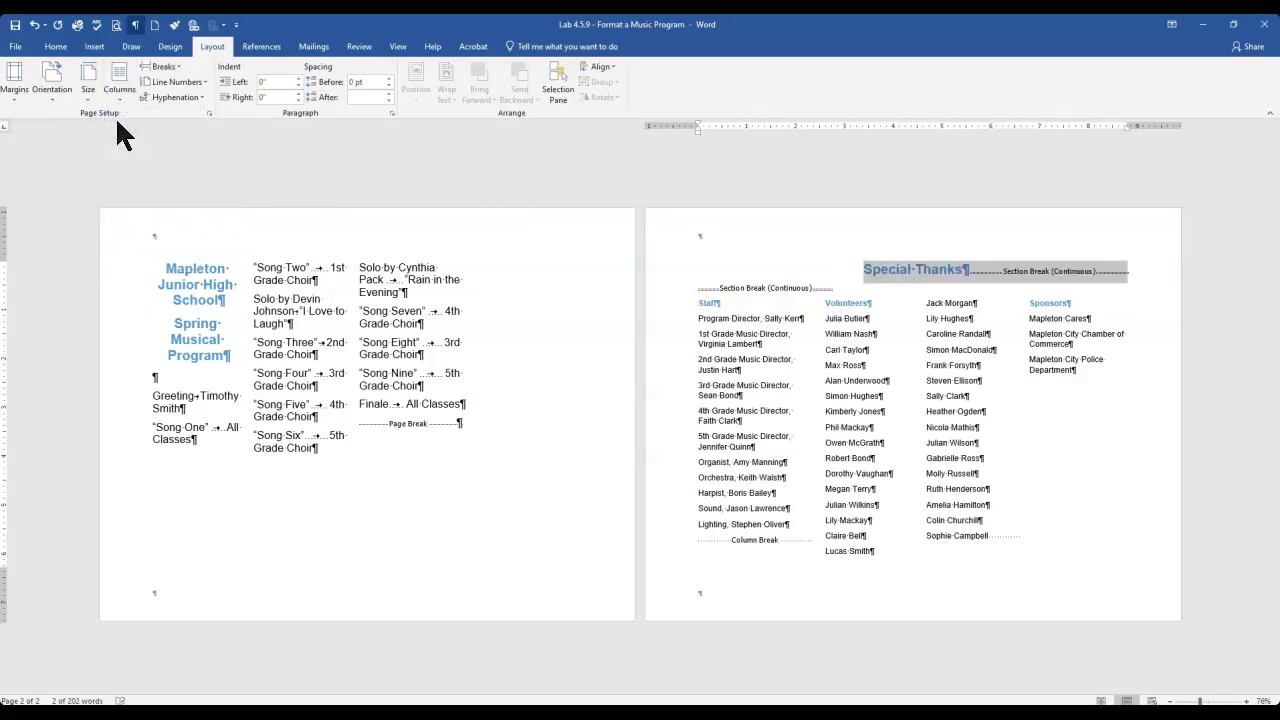
click(802, 254)
click(135, 25)
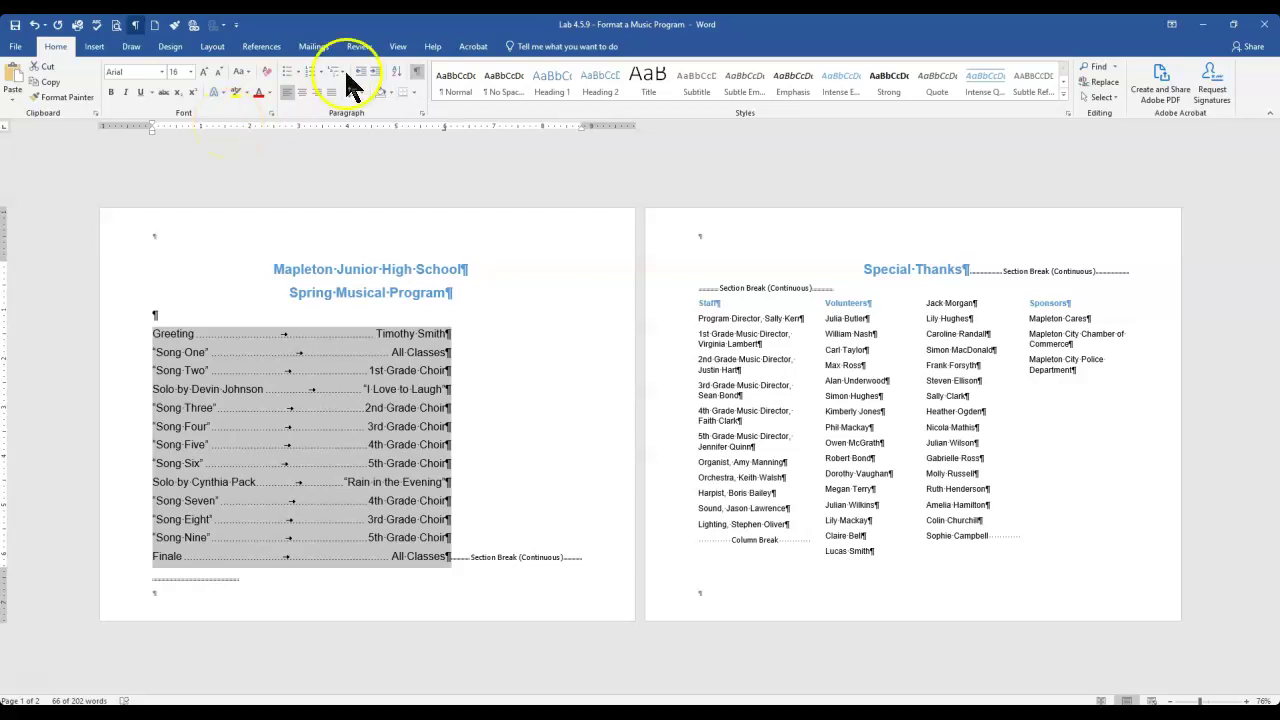
Indent the selected program lines from Greeting through Finale by three levels, to a left indent of 1.5".
click(374, 72)
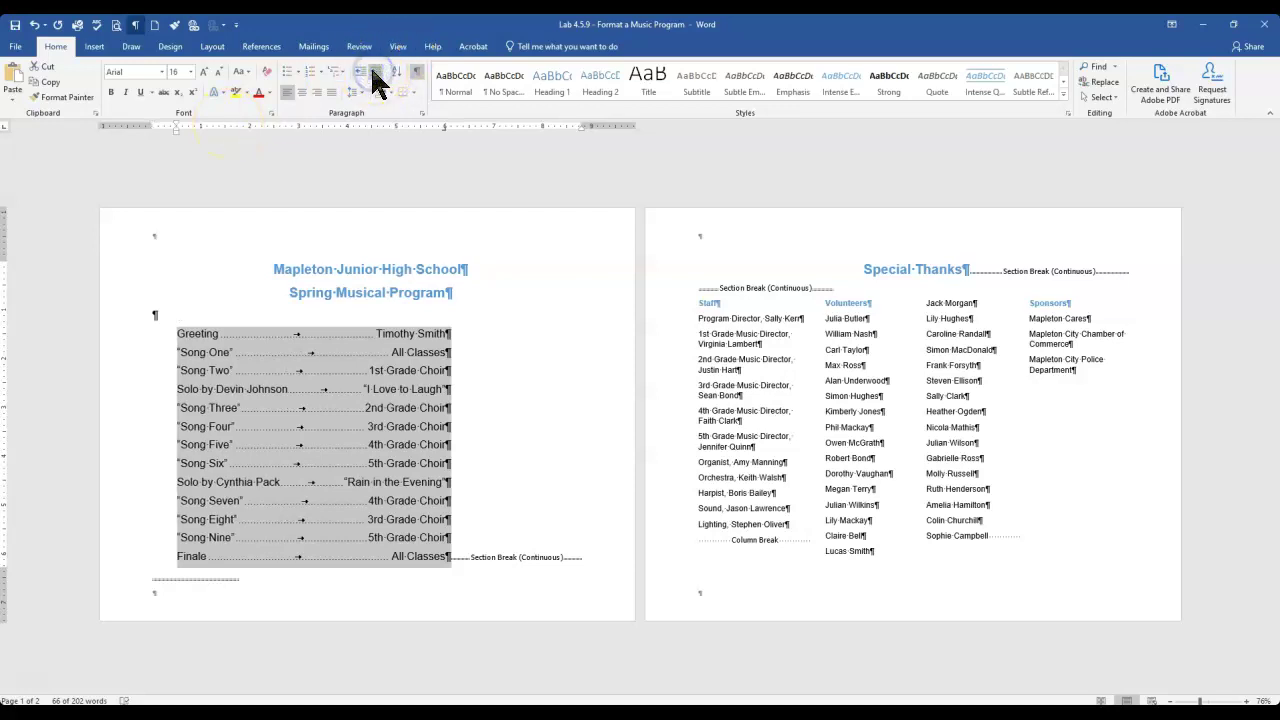
click(374, 74)
click(374, 74)
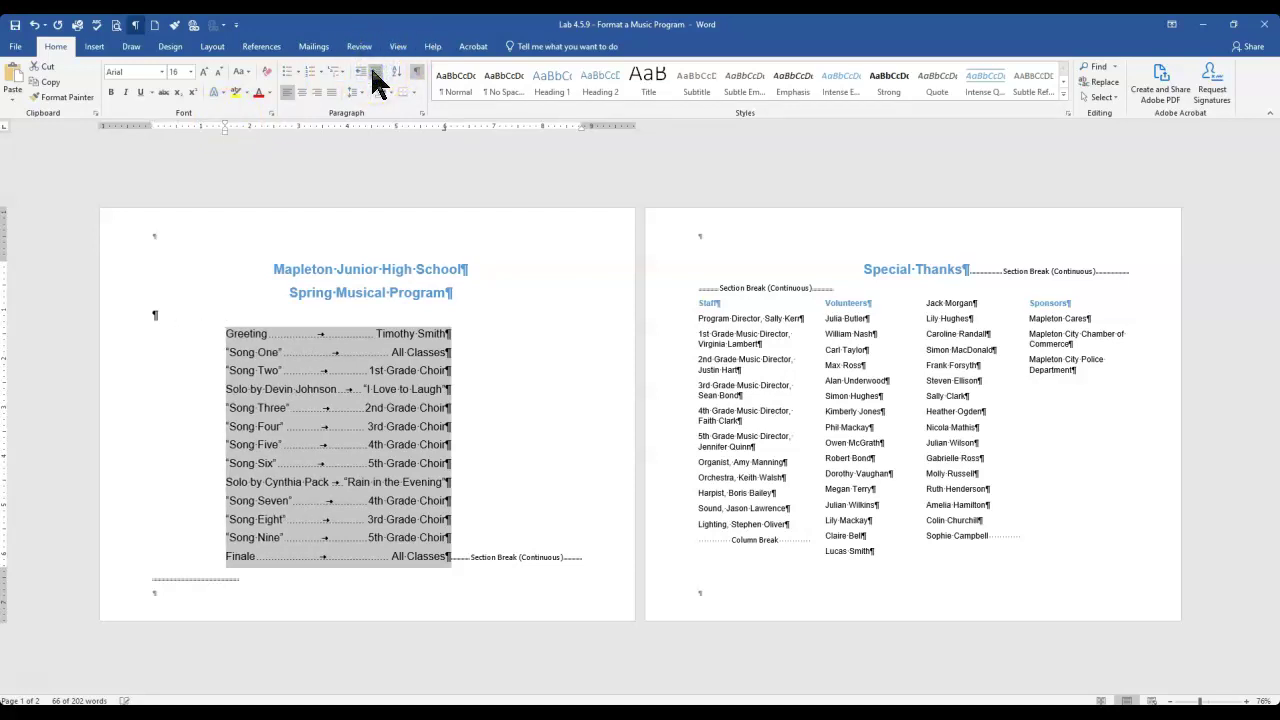
drag(350, 348, 386, 343)
Clear the 6" tab stop from the selected program lines.
click(421, 113)
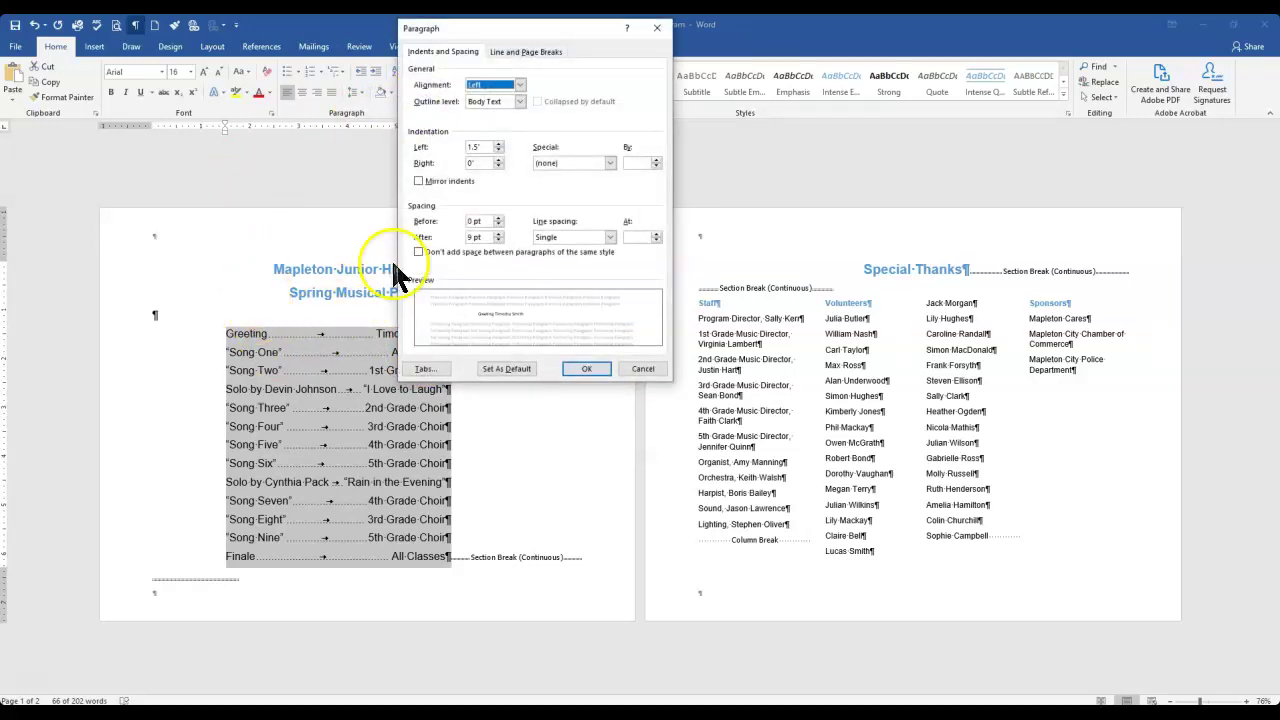
click(423, 370)
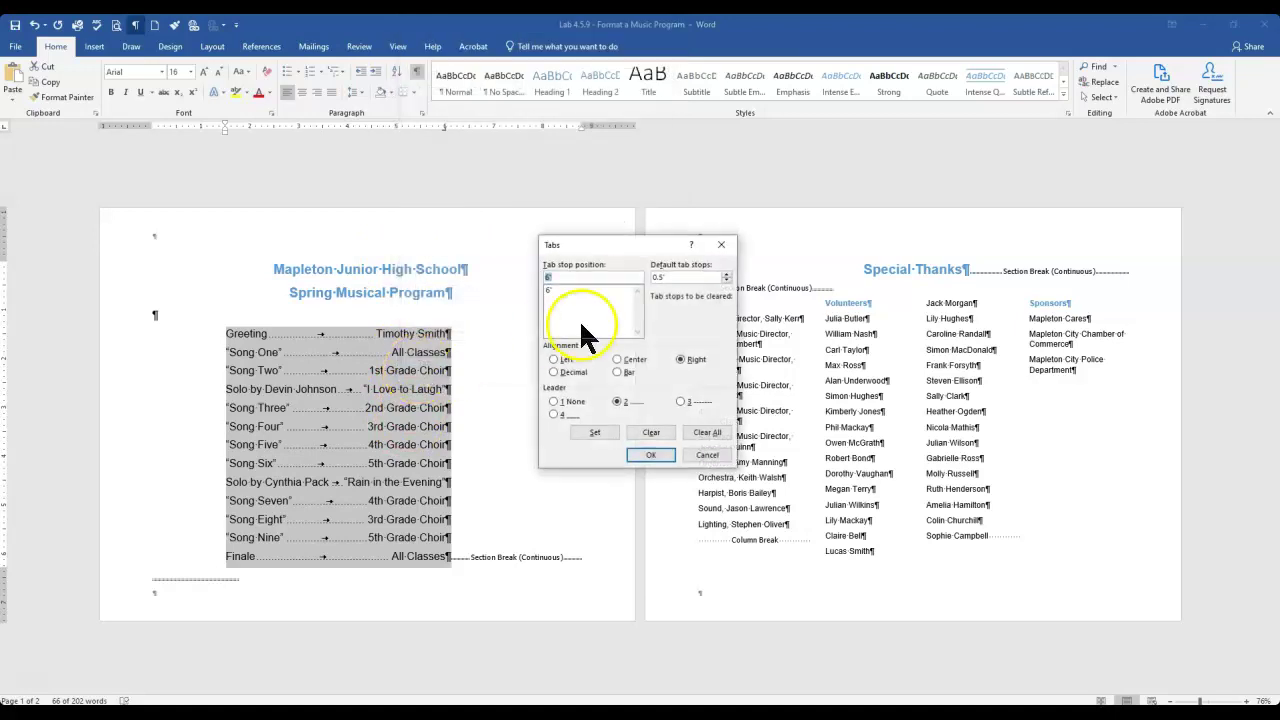
click(651, 433)
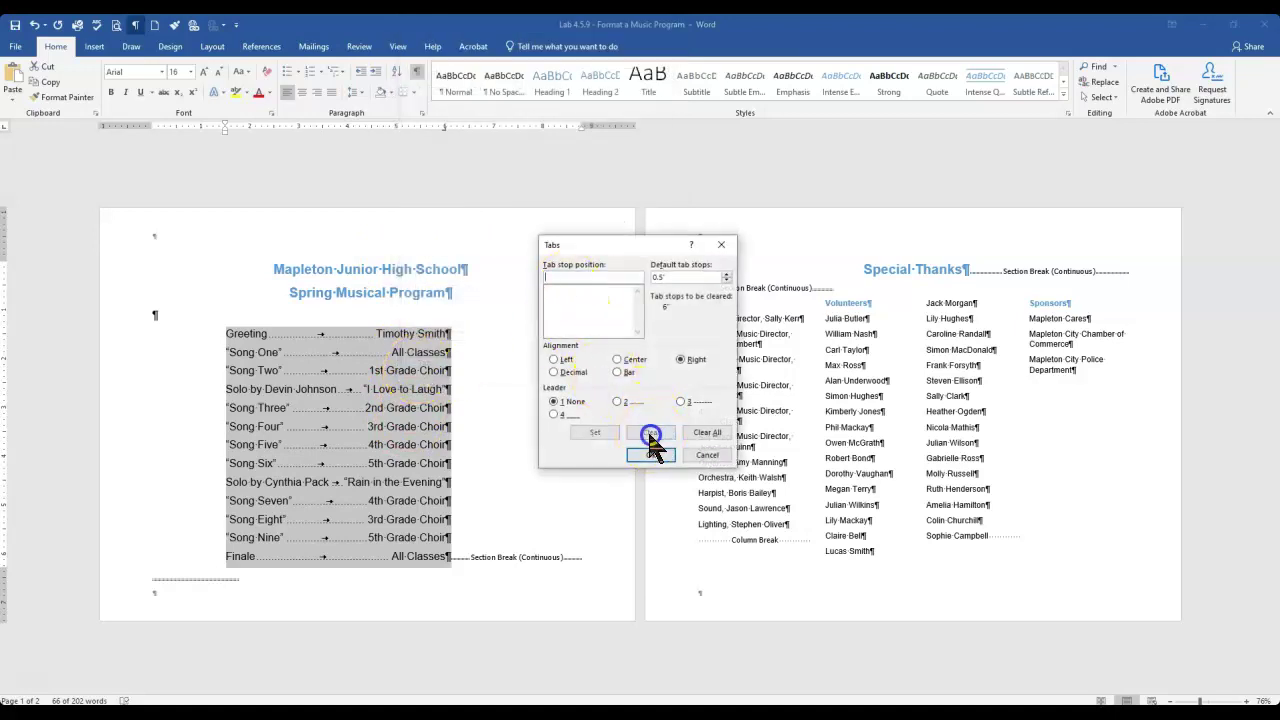
Set a right-aligned tab stop at 8" with dot leader 2 for the selected program lines.
click(588, 280)
text(8)
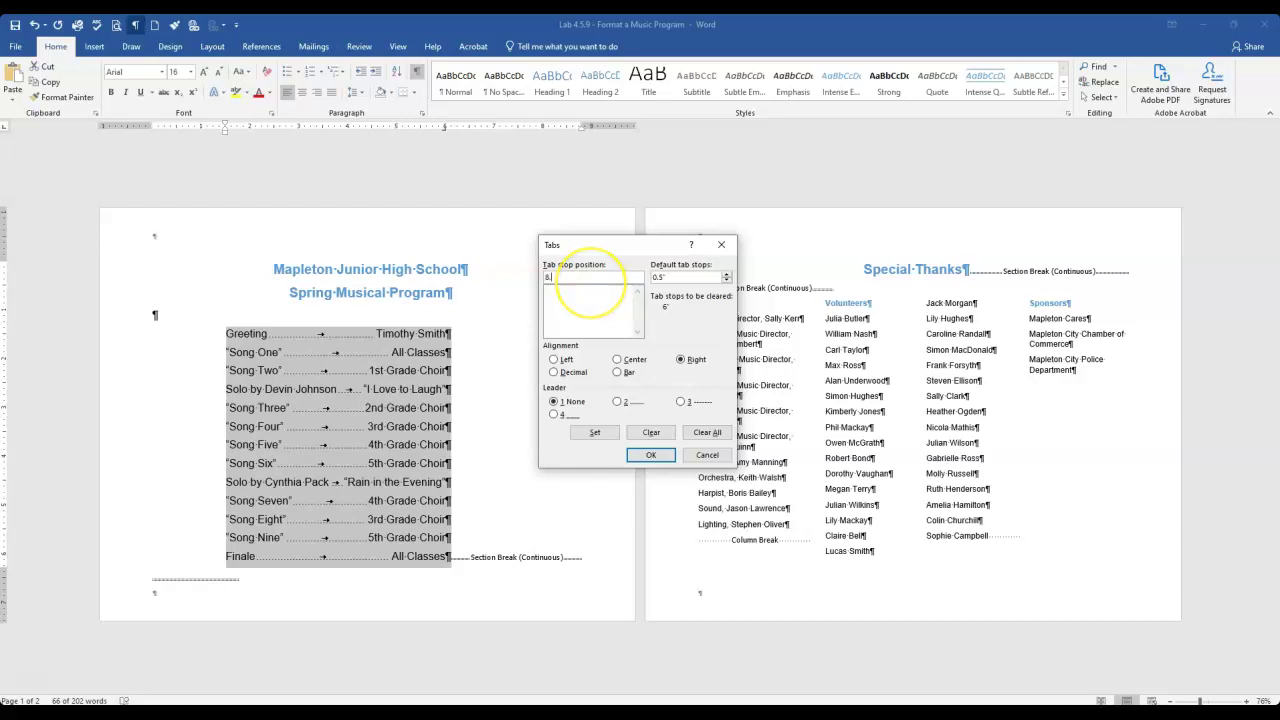
text(.0)
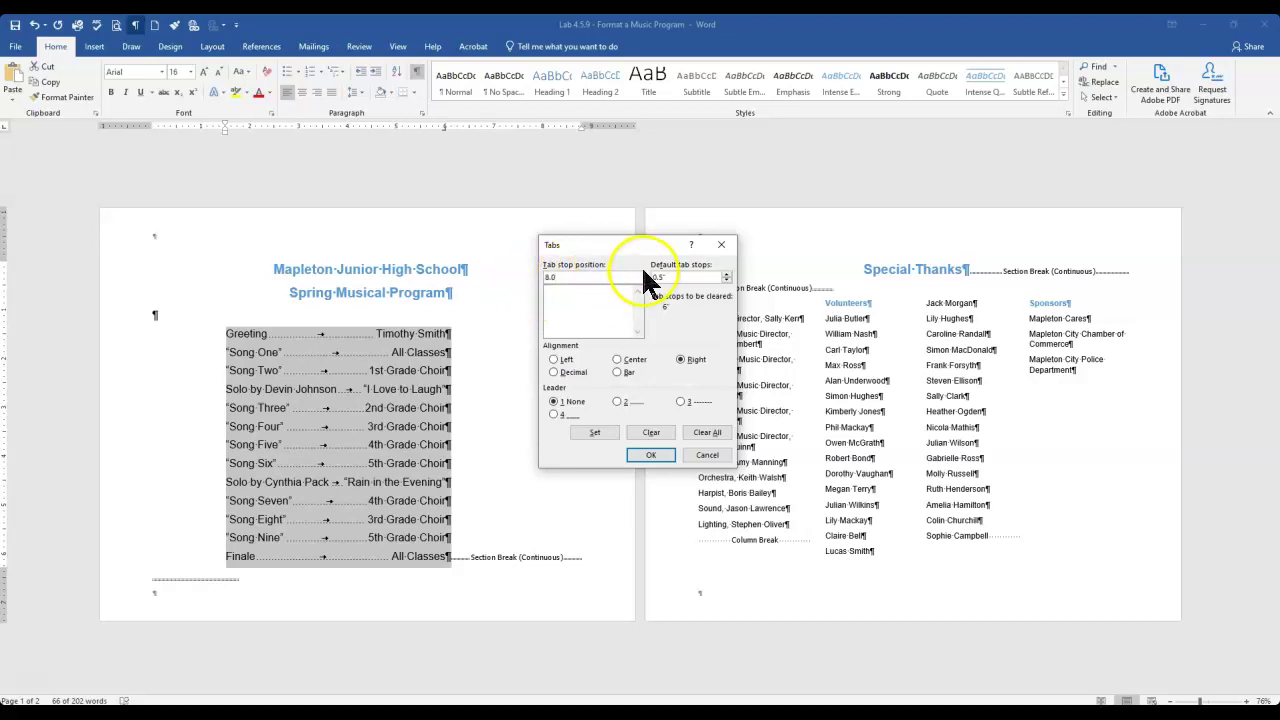
click(680, 360)
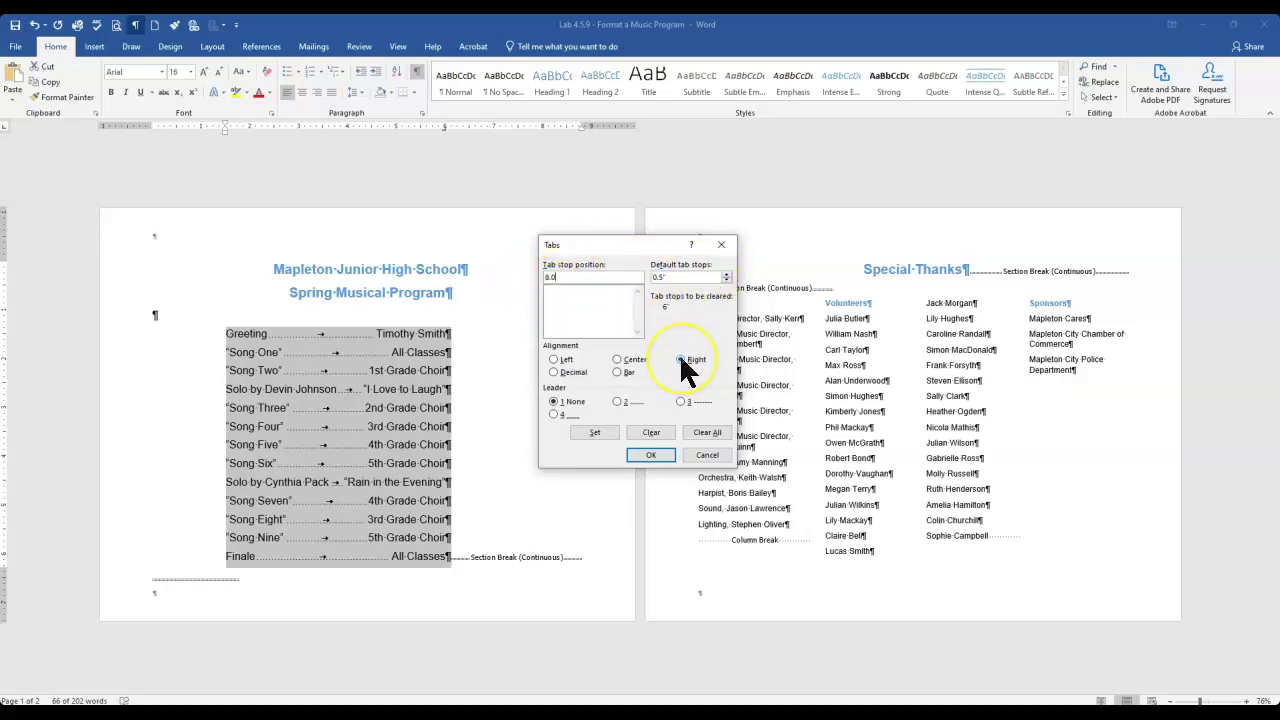
click(618, 402)
click(582, 434)
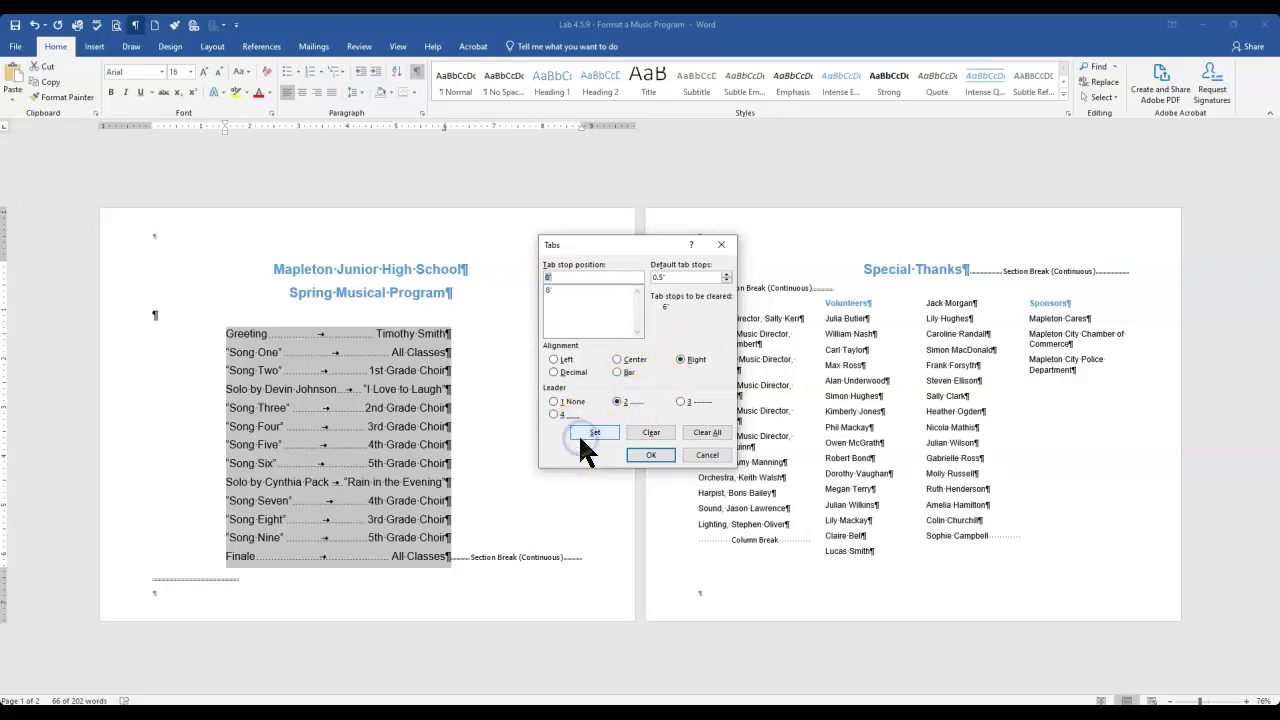
click(645, 457)
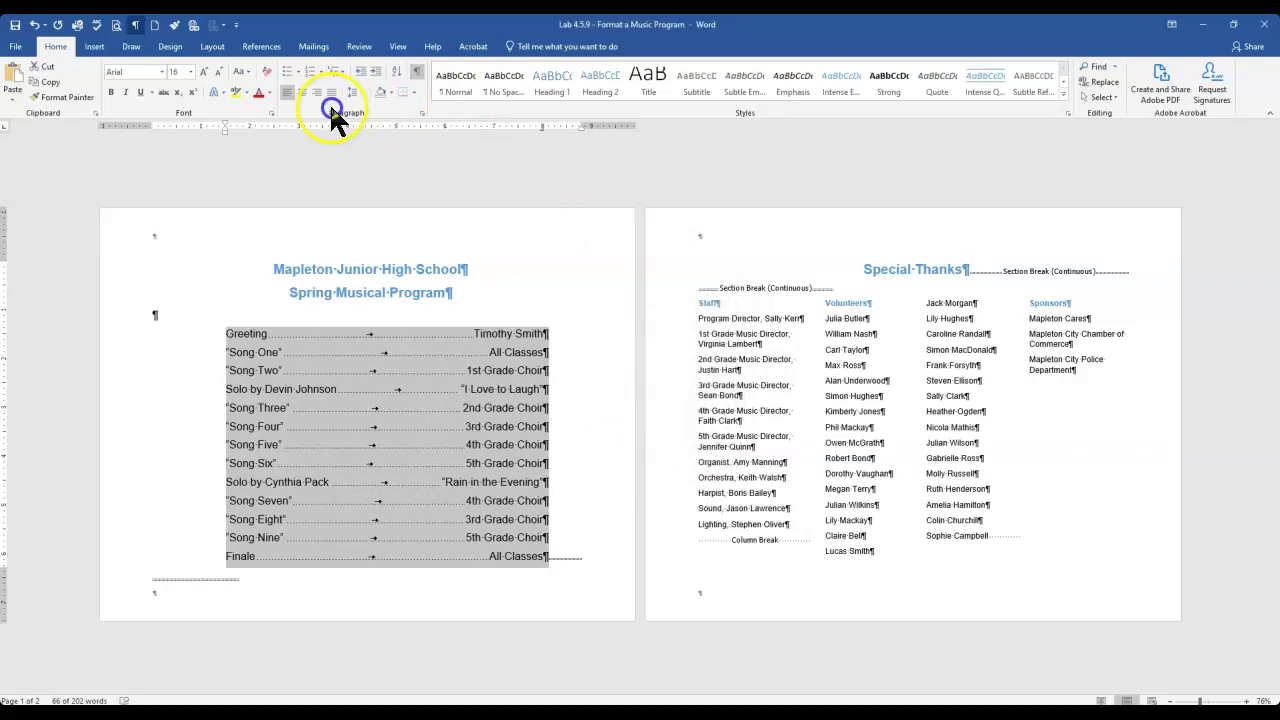
Hide the formatting marks and deselect the program lines.
click(419, 74)
click(1068, 530)
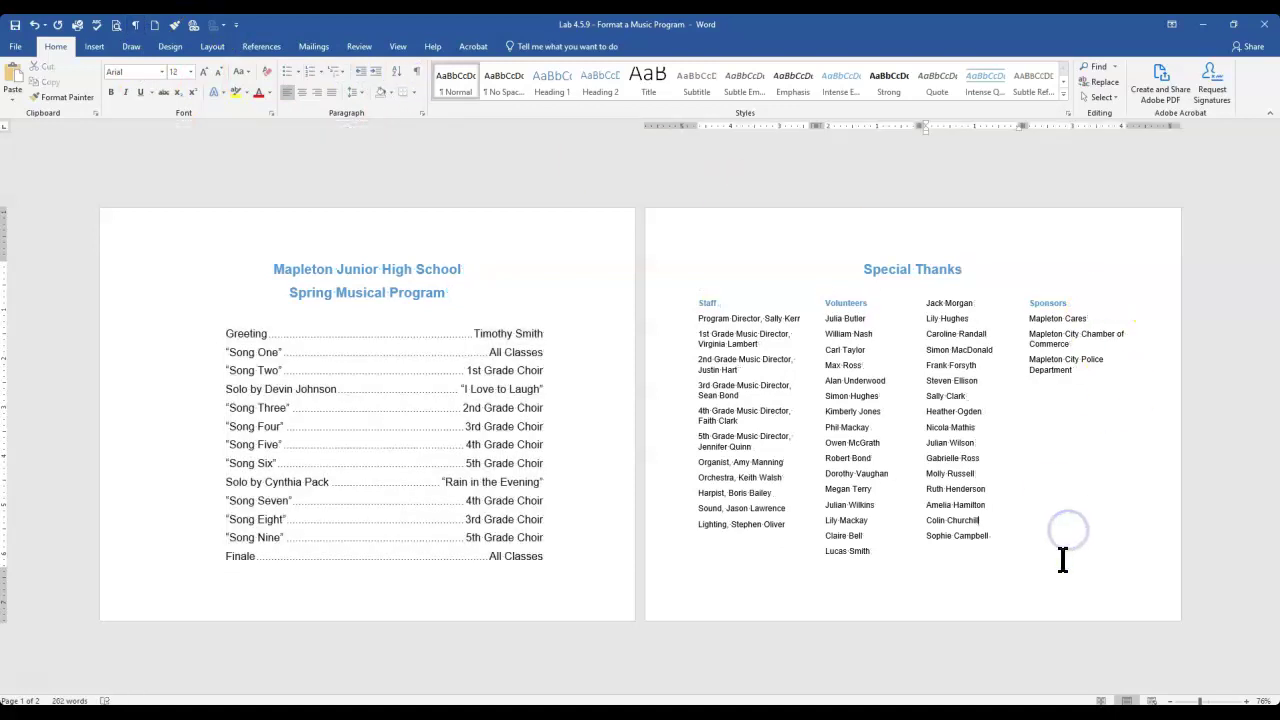
click(1028, 534)
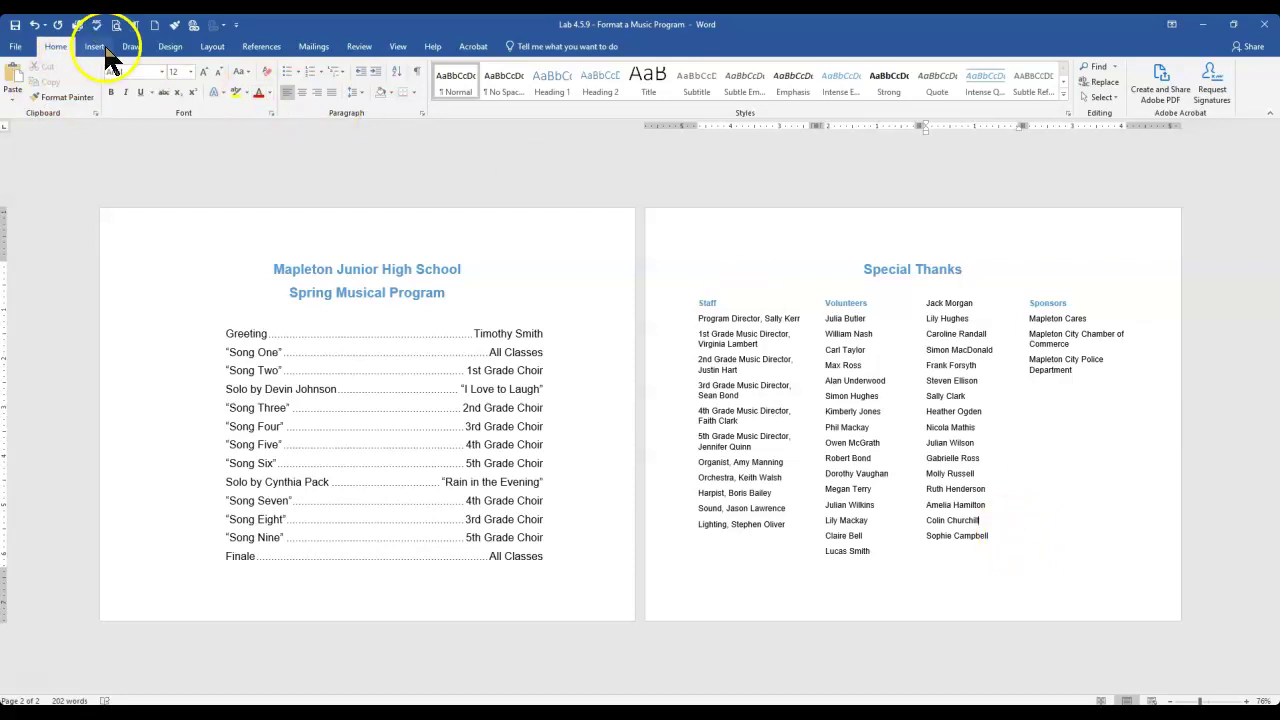
Choose the art page border with a thick solid line and small squared corner ornaments.
click(168, 48)
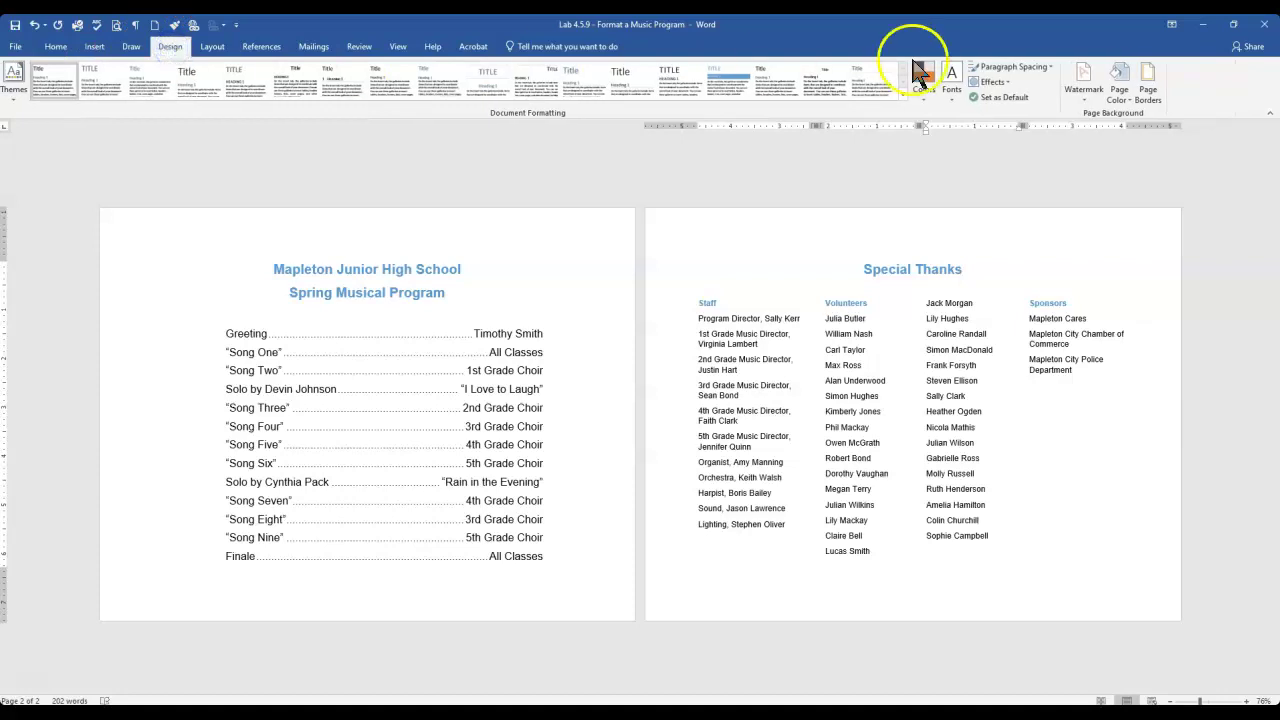
click(1145, 92)
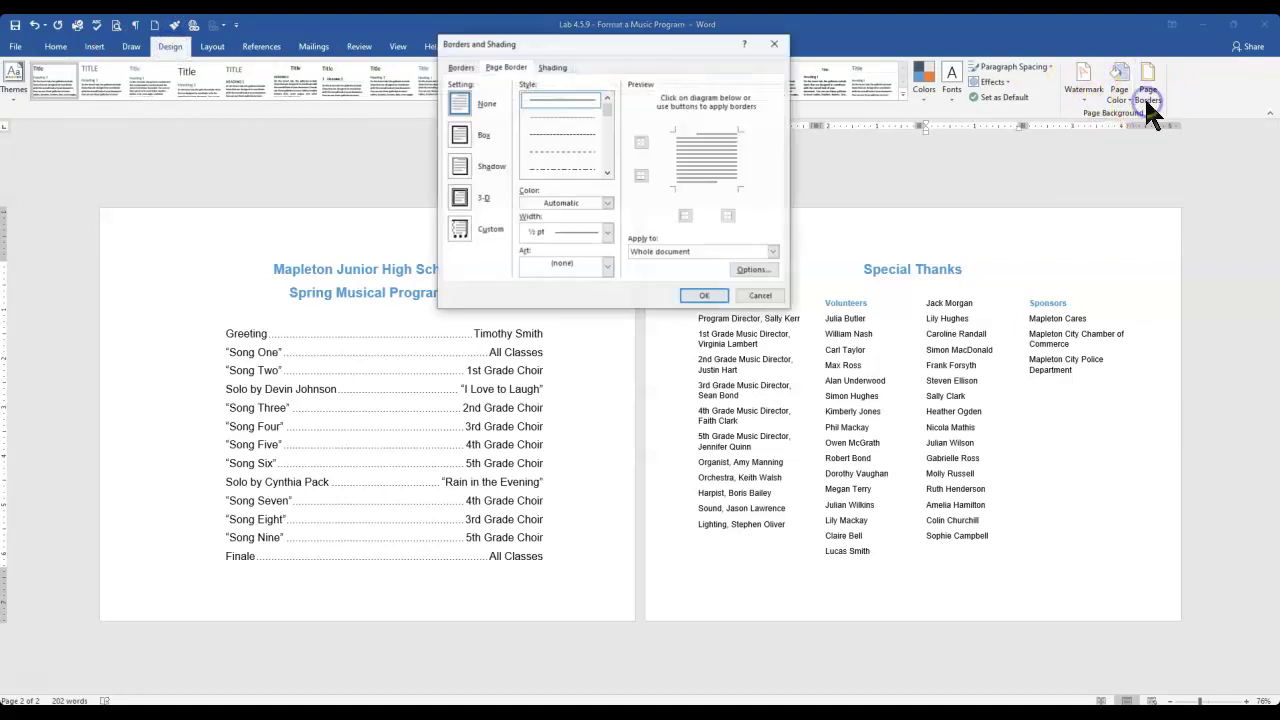
click(461, 222)
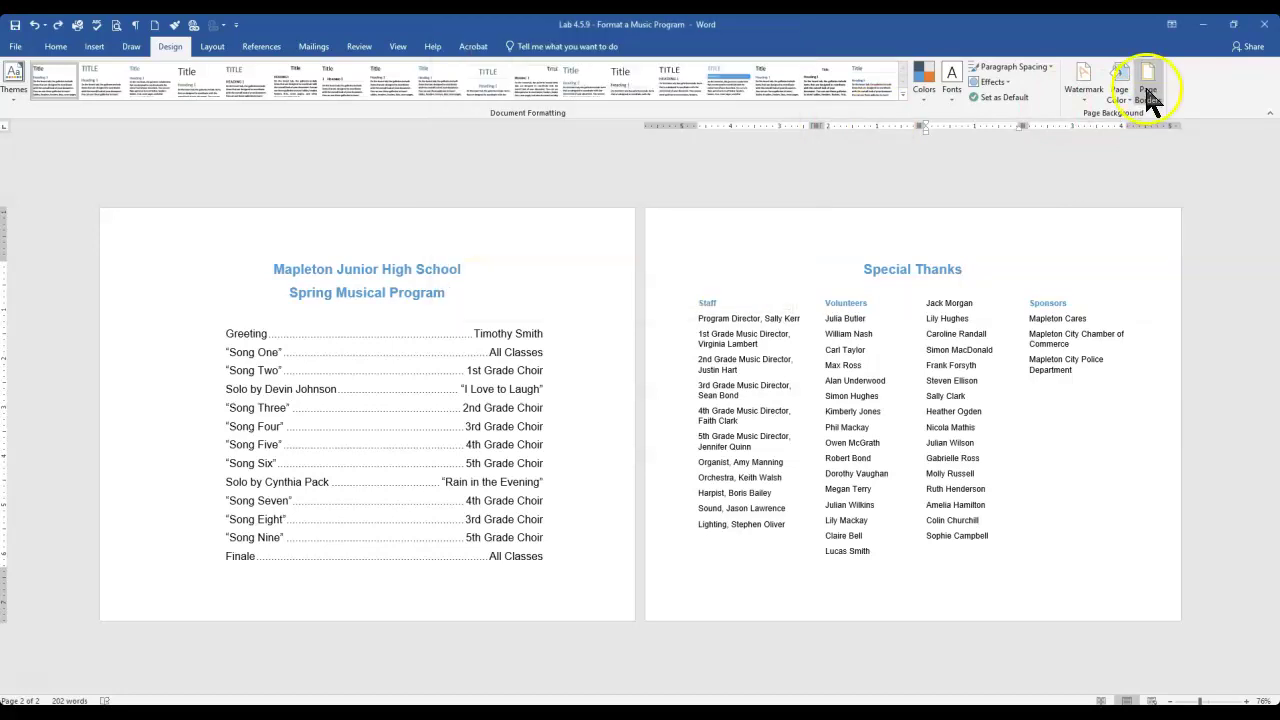
click(1143, 94)
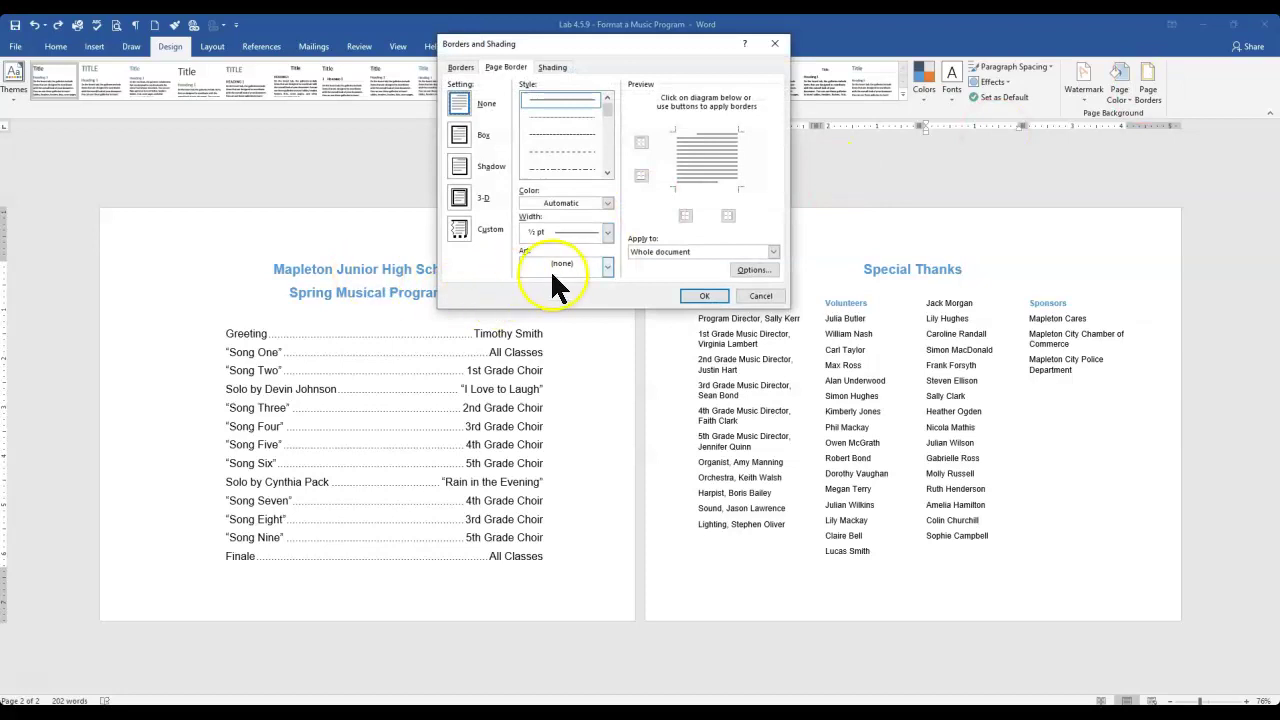
click(607, 266)
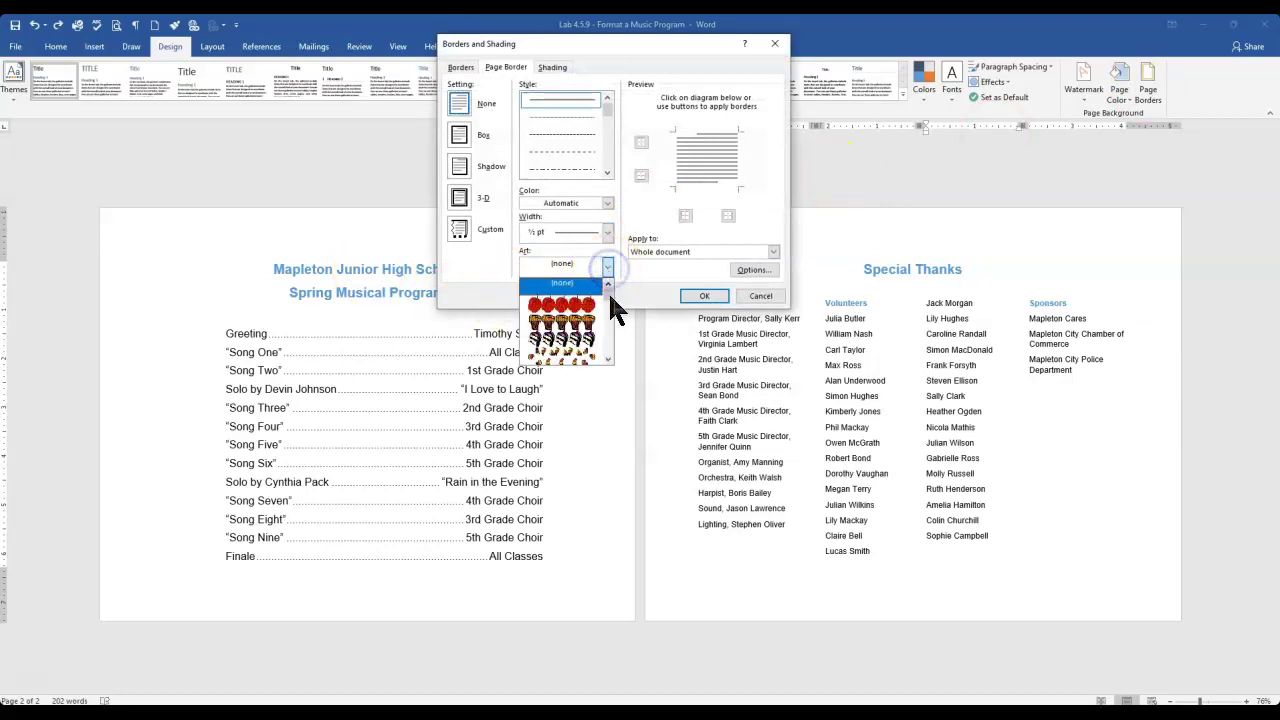
drag(608, 291, 608, 320)
scroll(570, 350, down, 5)
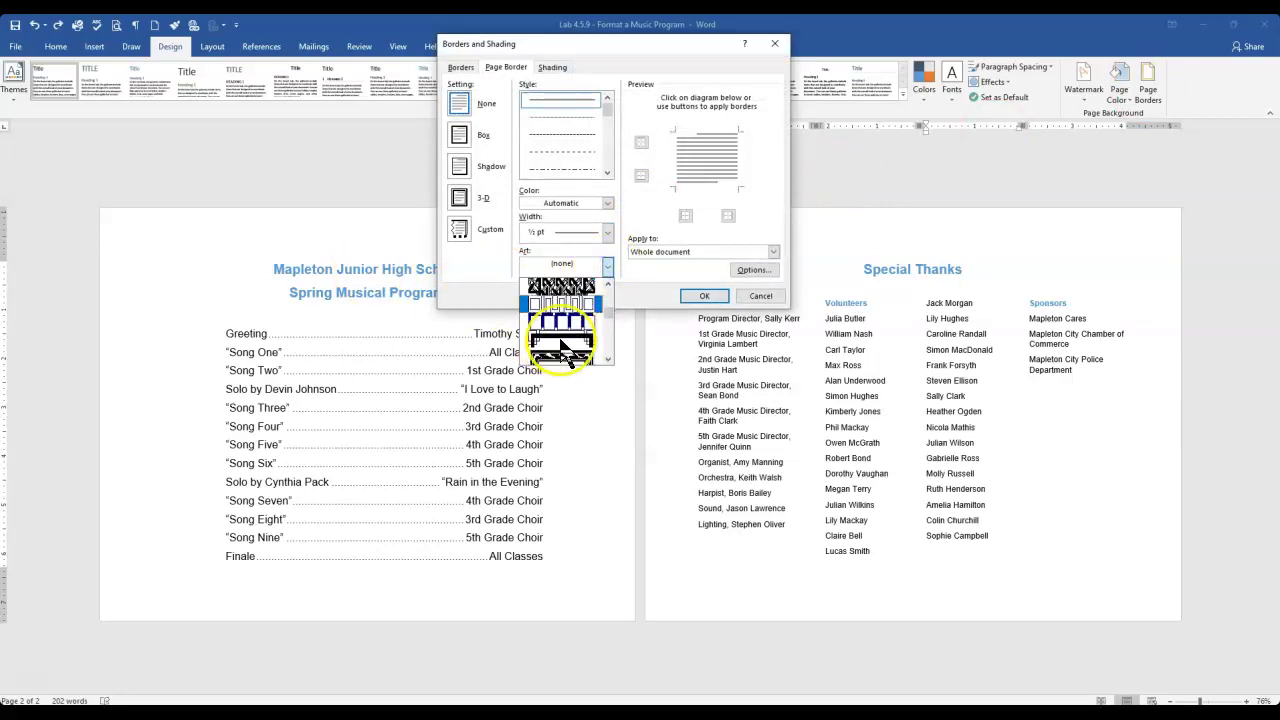
scroll(567, 350, down, 5)
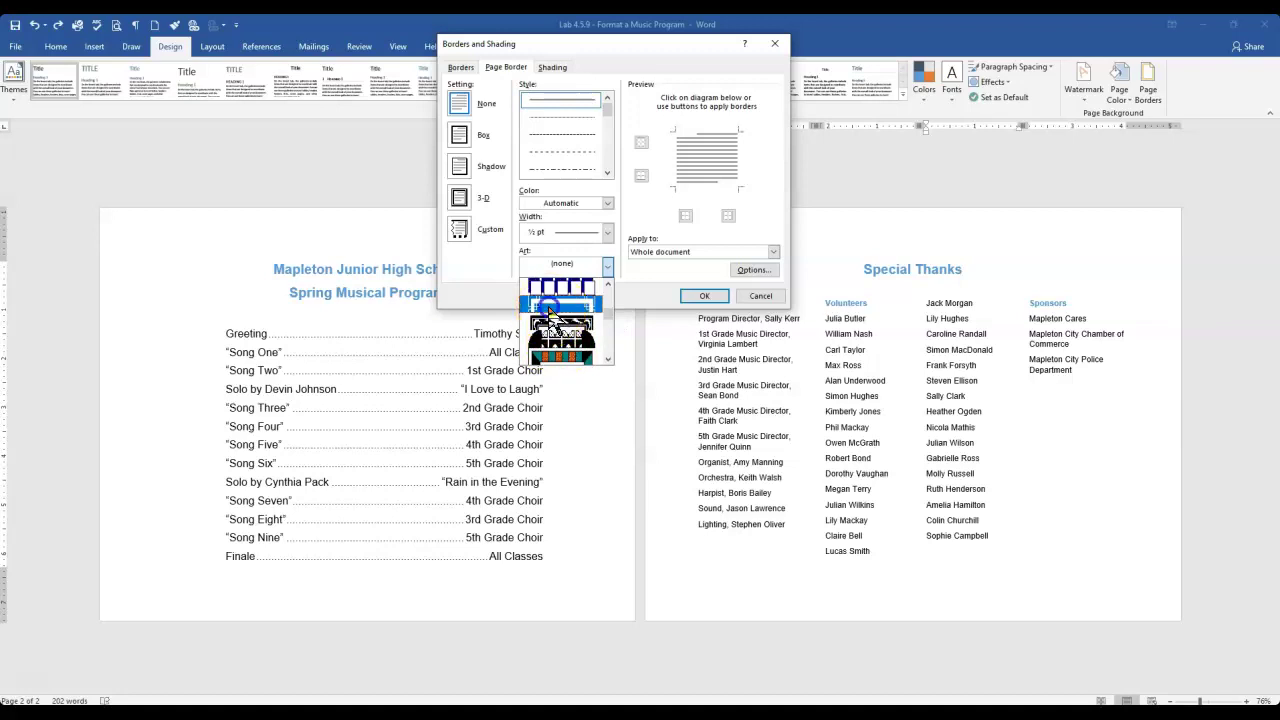
click(548, 302)
Set the art page border to 20 pt wide and standard Blue, and apply it to the whole document.
click(556, 224)
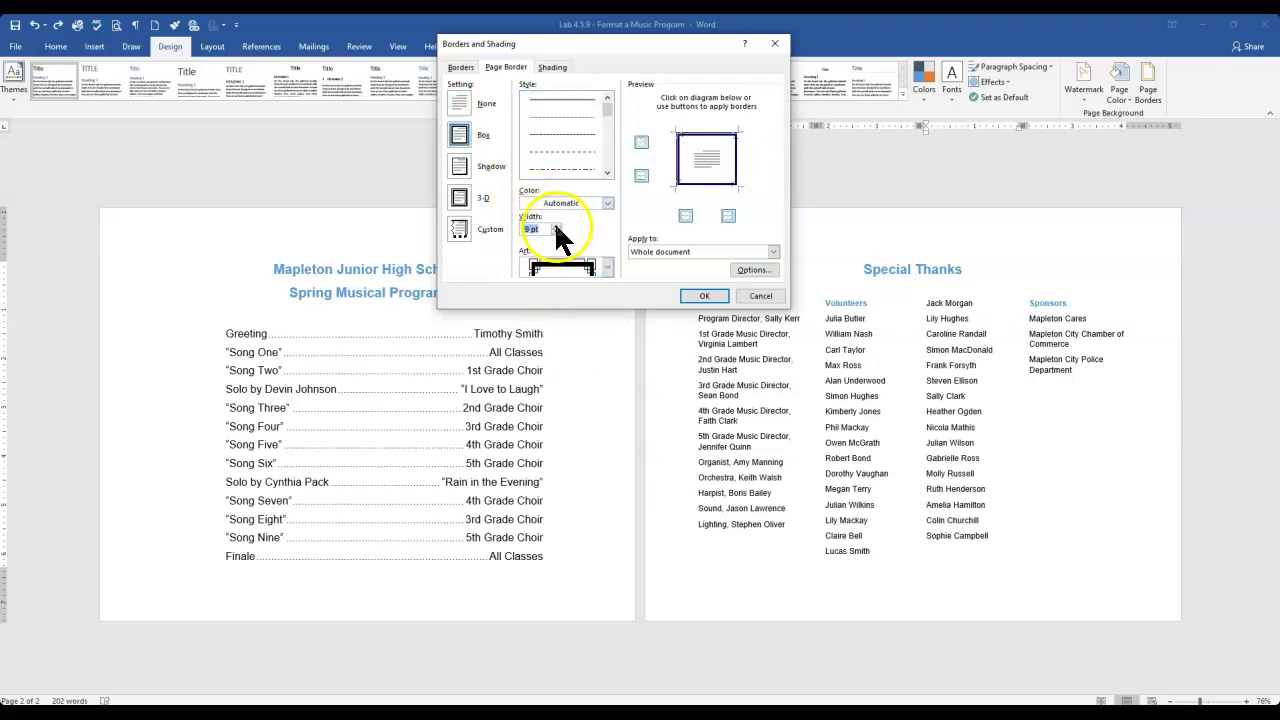
click(556, 224)
click(607, 202)
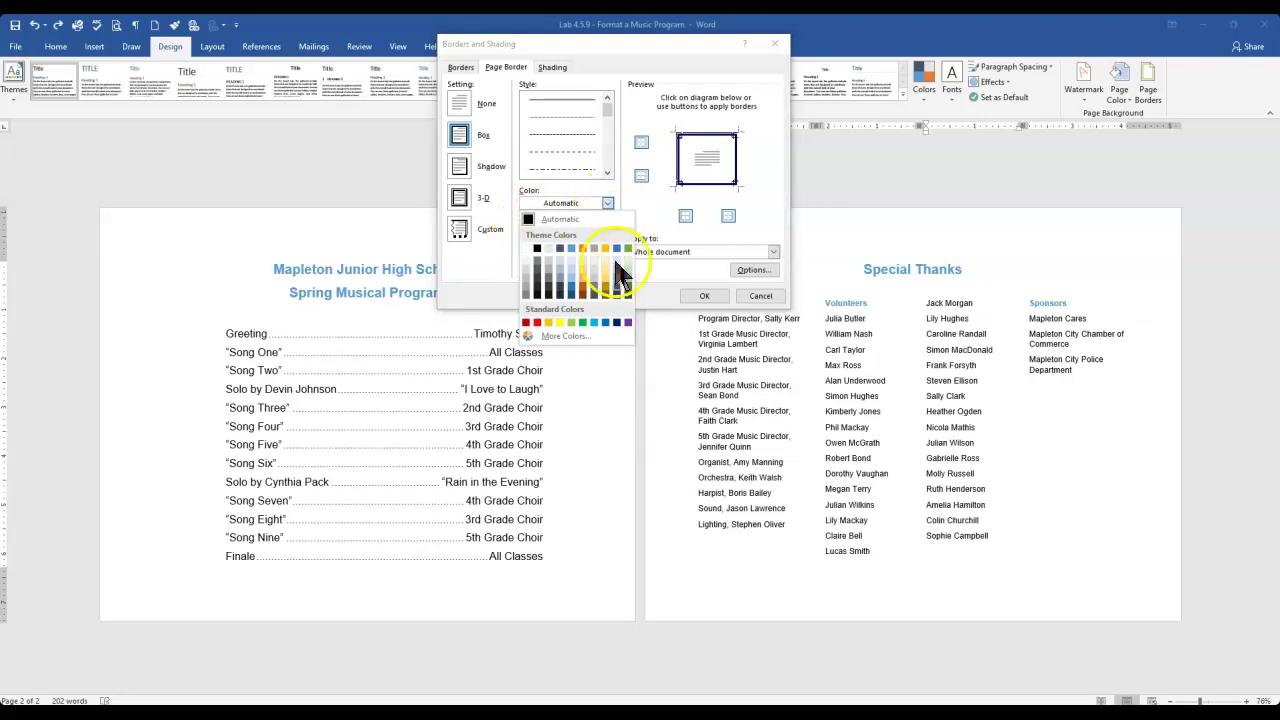
click(605, 320)
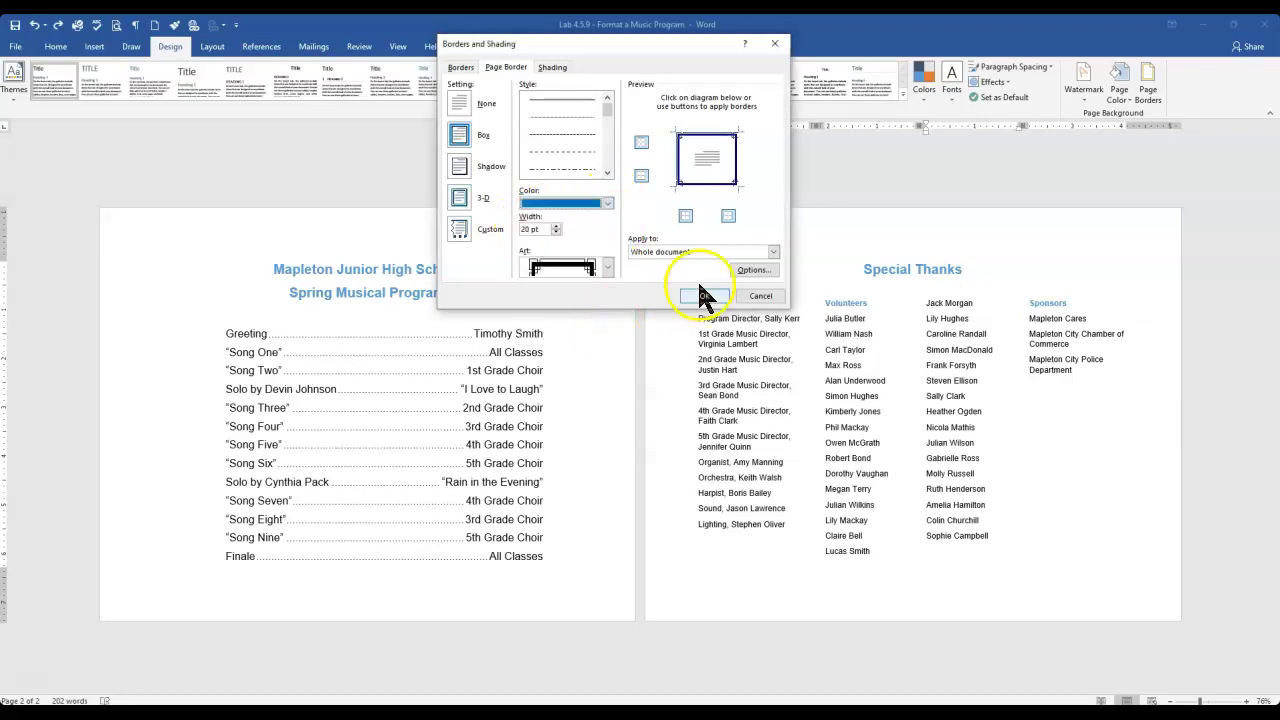
click(640, 254)
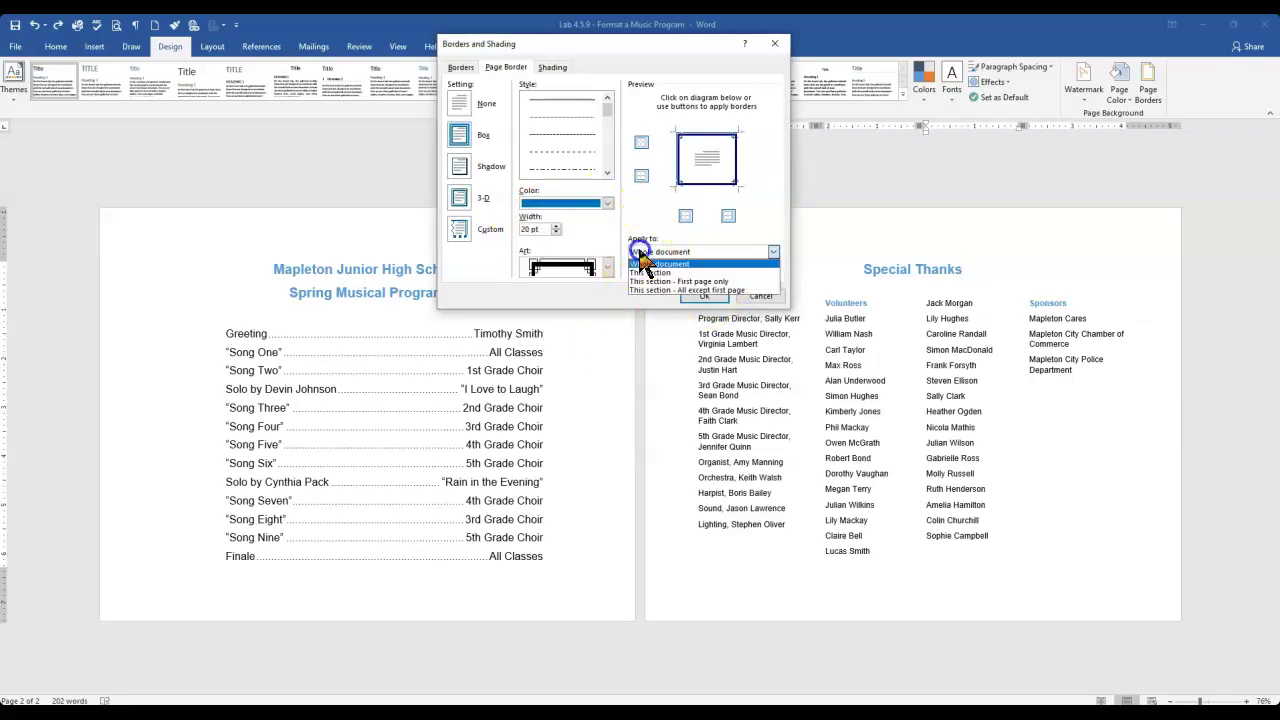
click(648, 263)
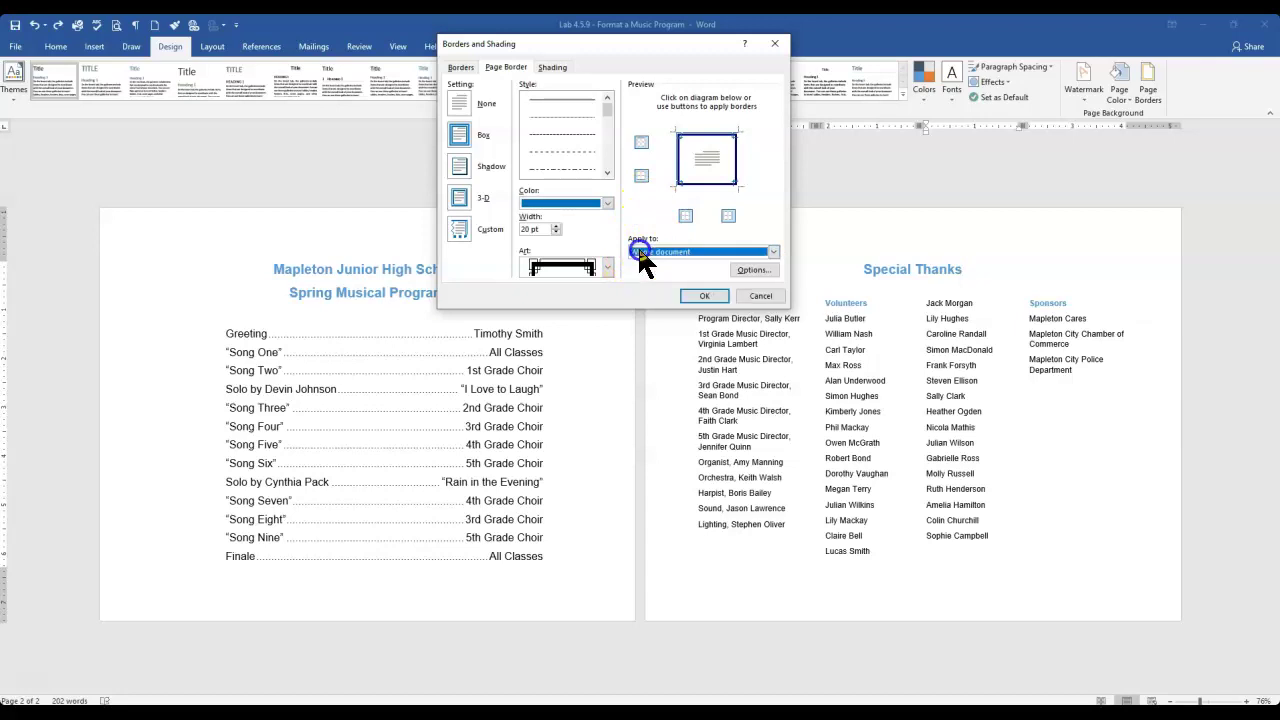
click(704, 297)
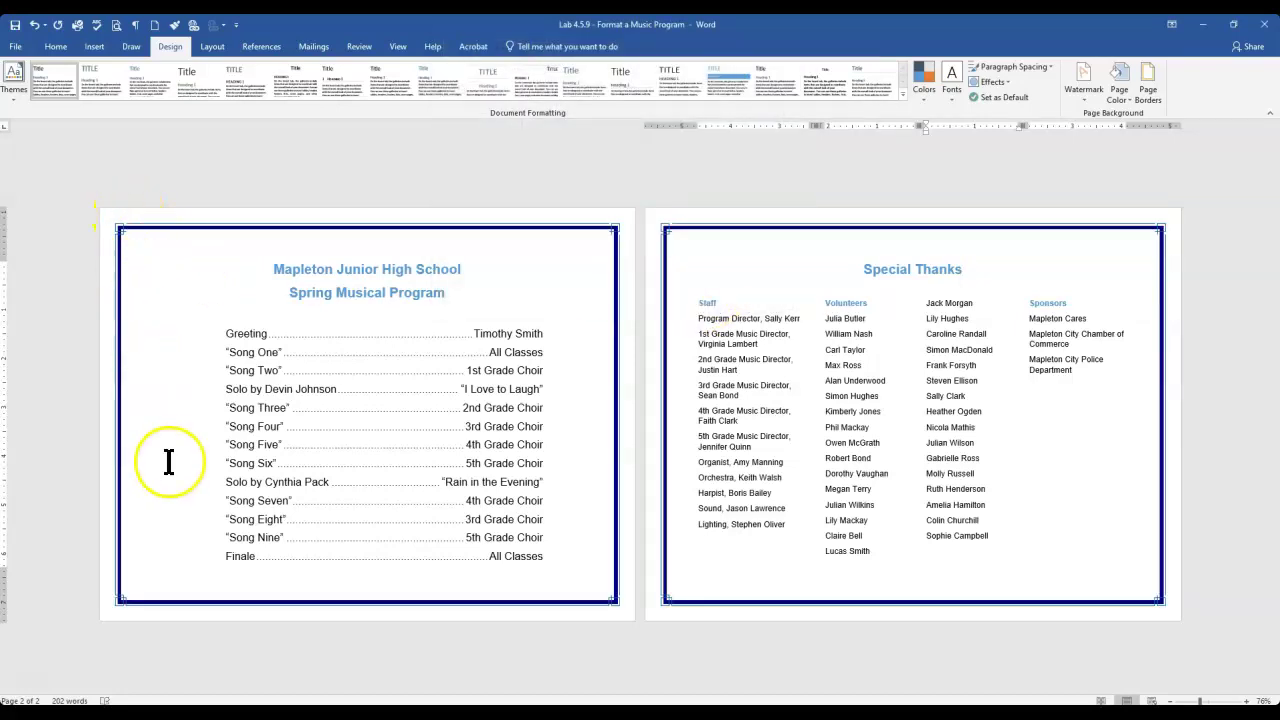
click(457, 291)
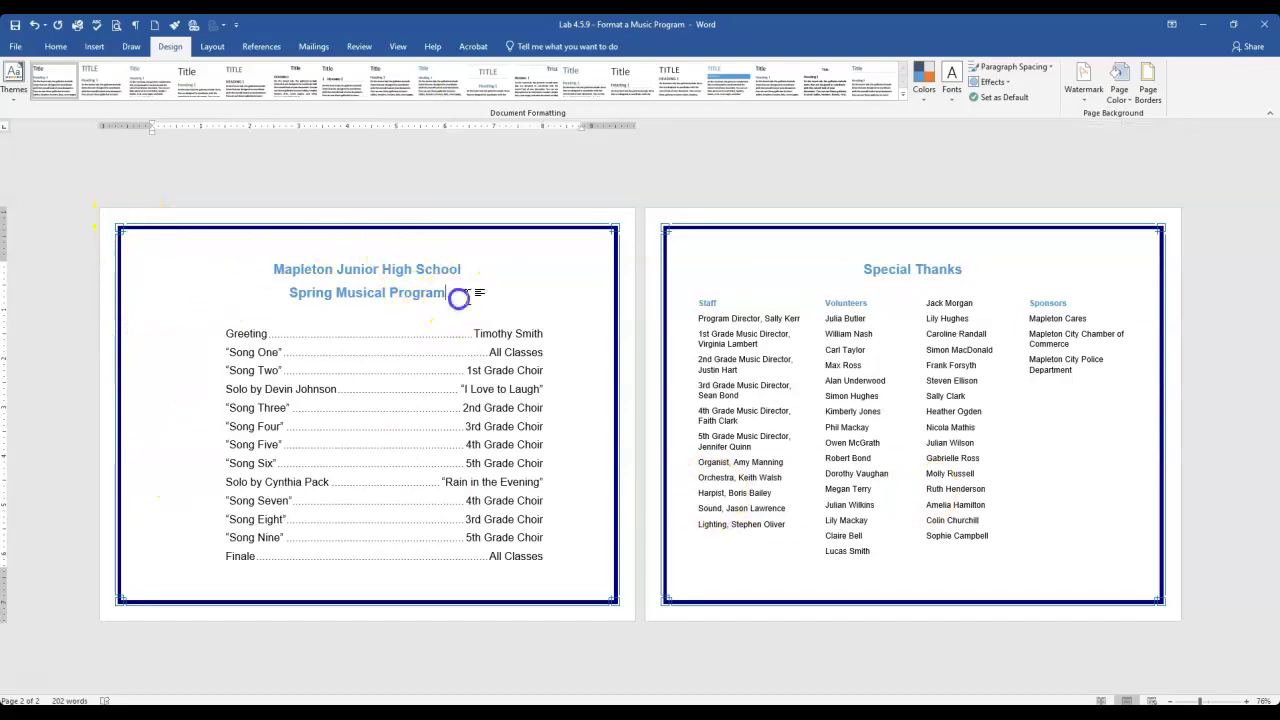
click(506, 262)
click(500, 302)
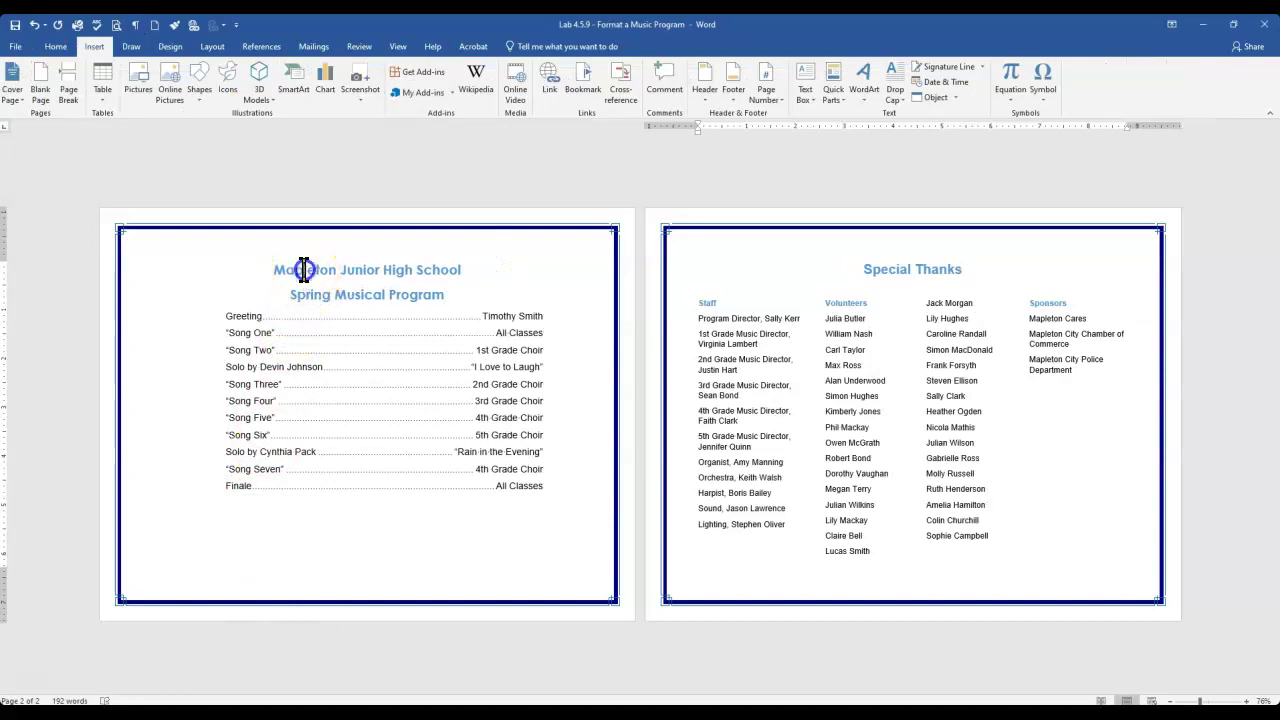
Try to center the title and the selected program lines from Greeting through "Song Five" with paragraph alignment.
drag(300, 251, 457, 420)
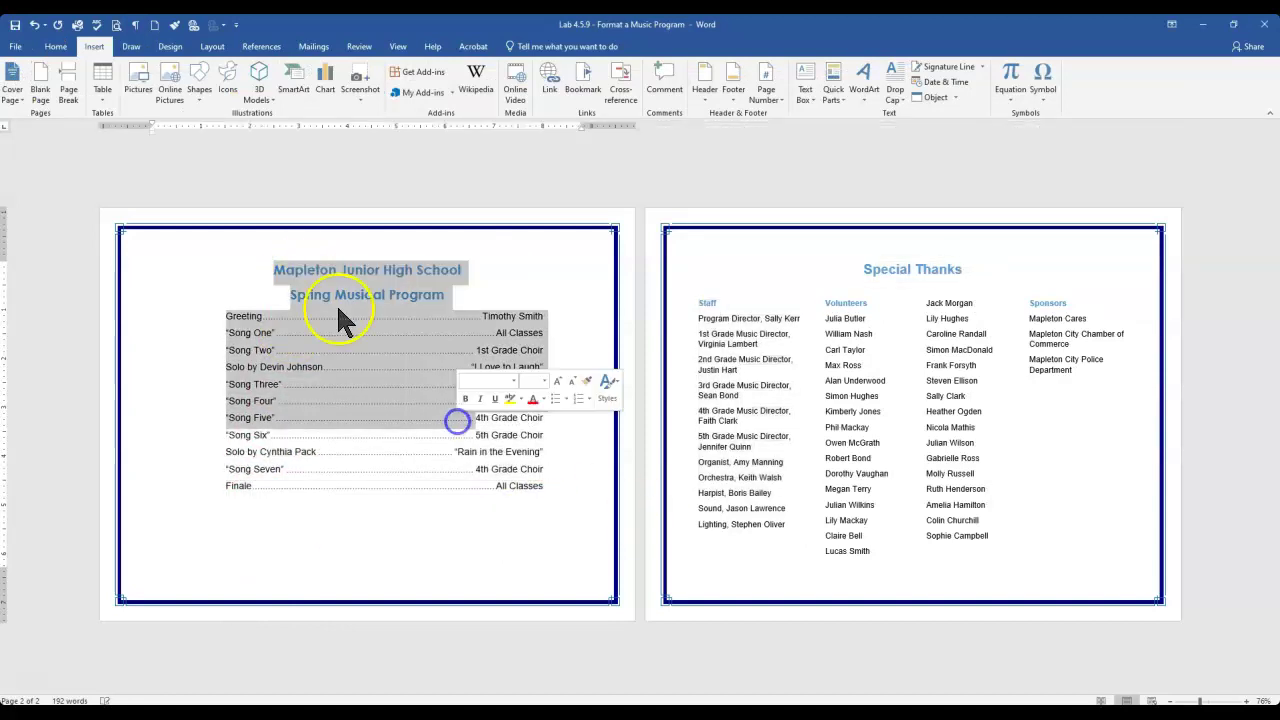
click(56, 49)
click(302, 92)
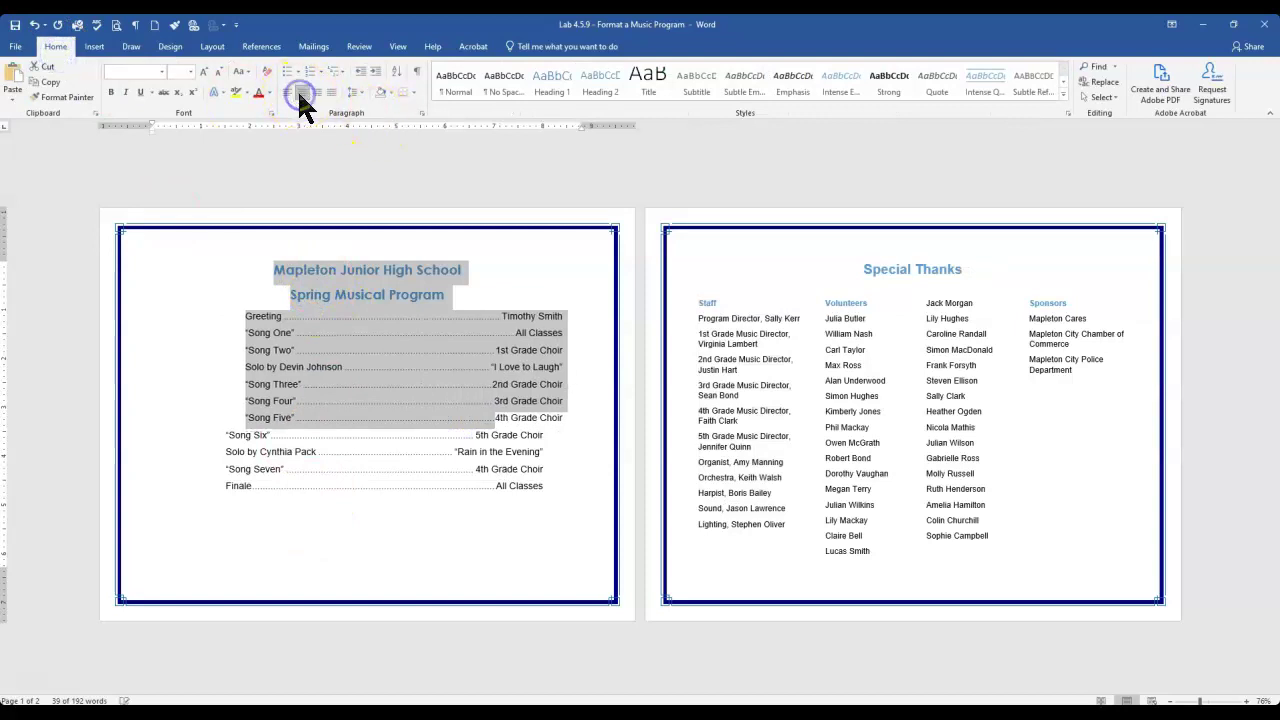
click(300, 94)
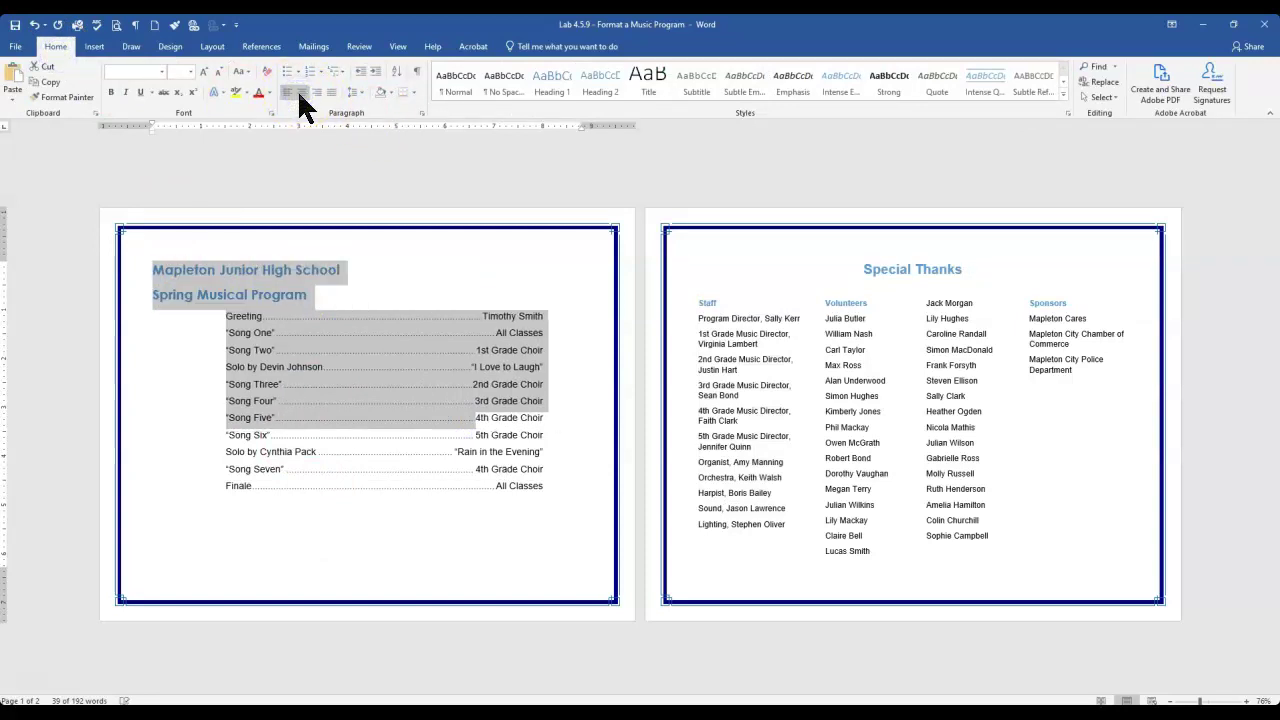
click(302, 92)
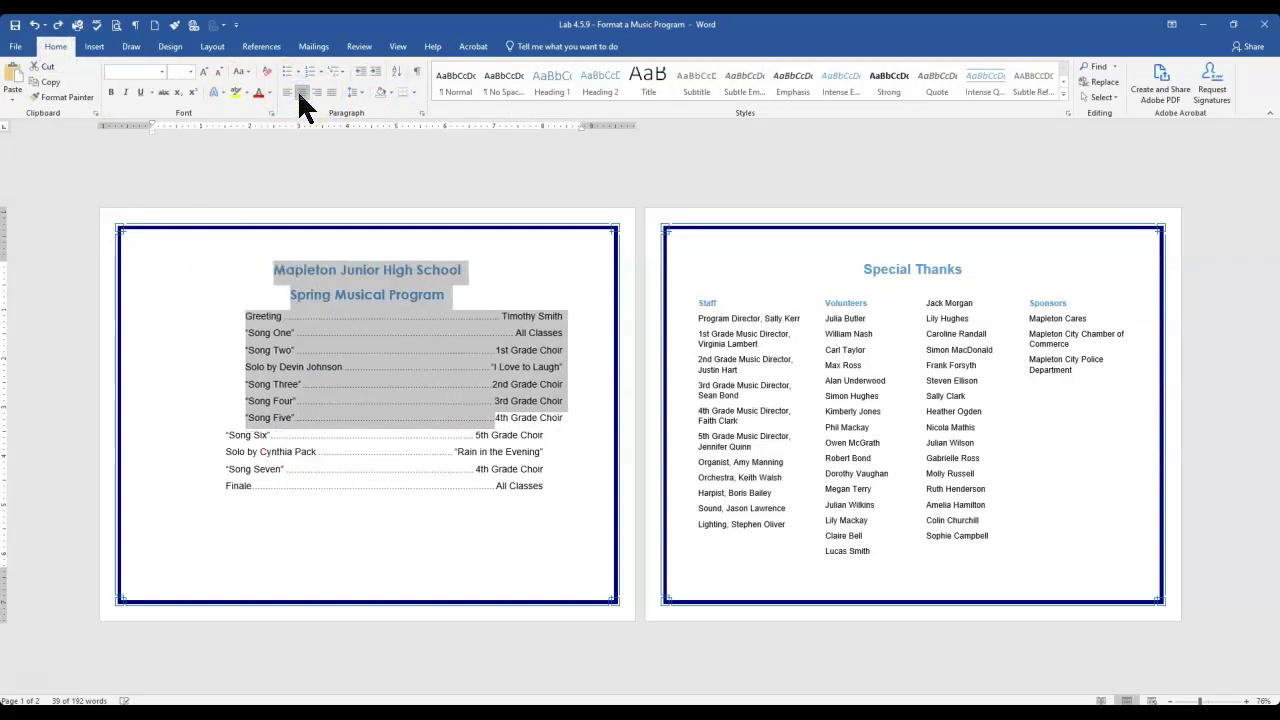
click(364, 510)
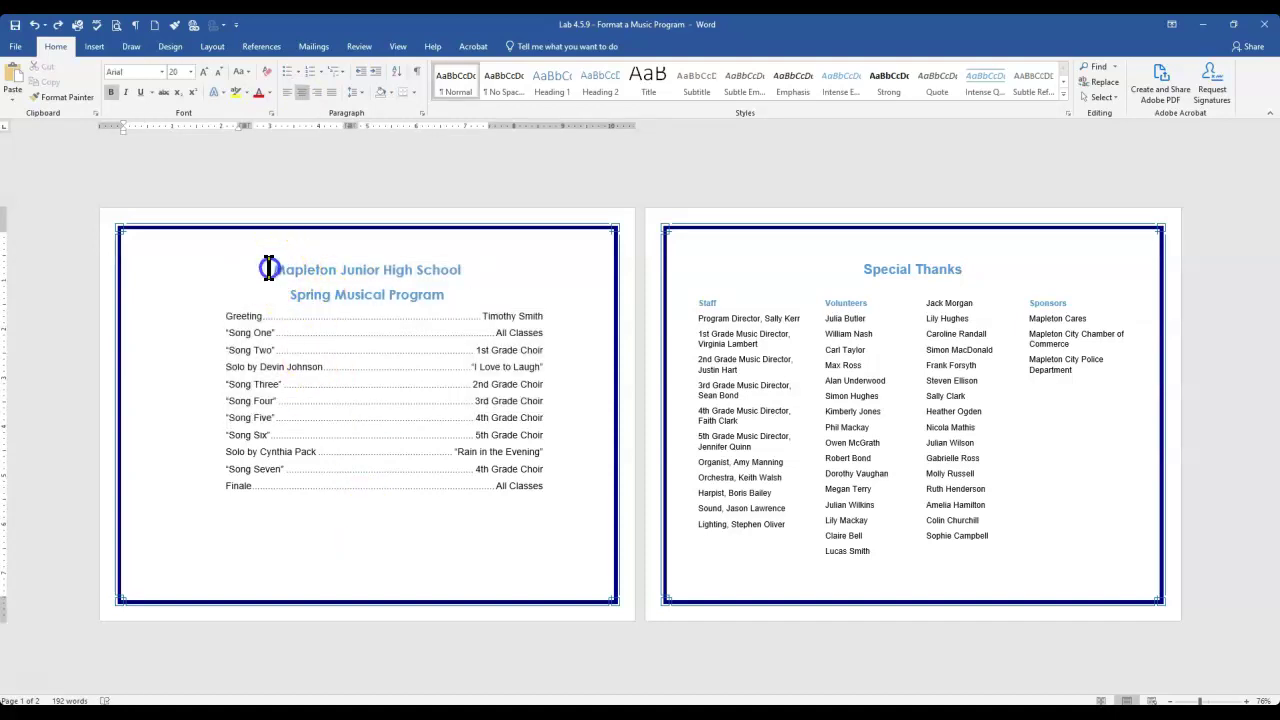
drag(265, 271, 549, 487)
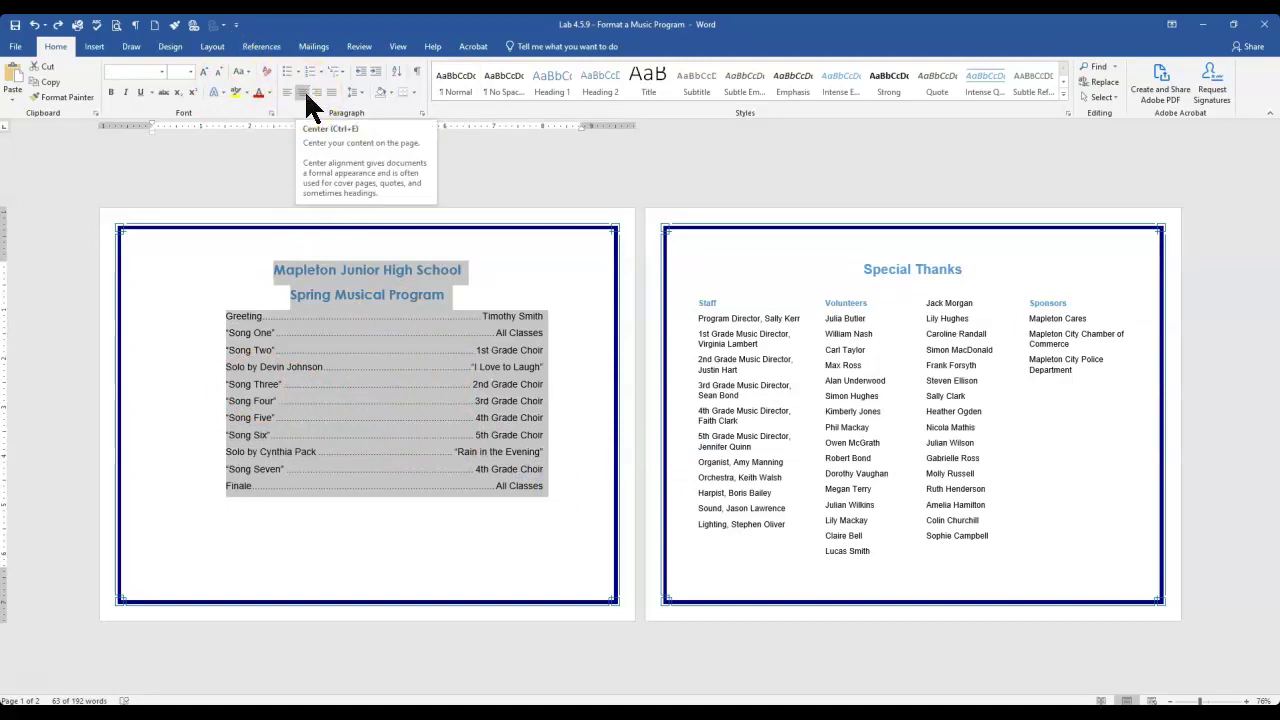
click(335, 369)
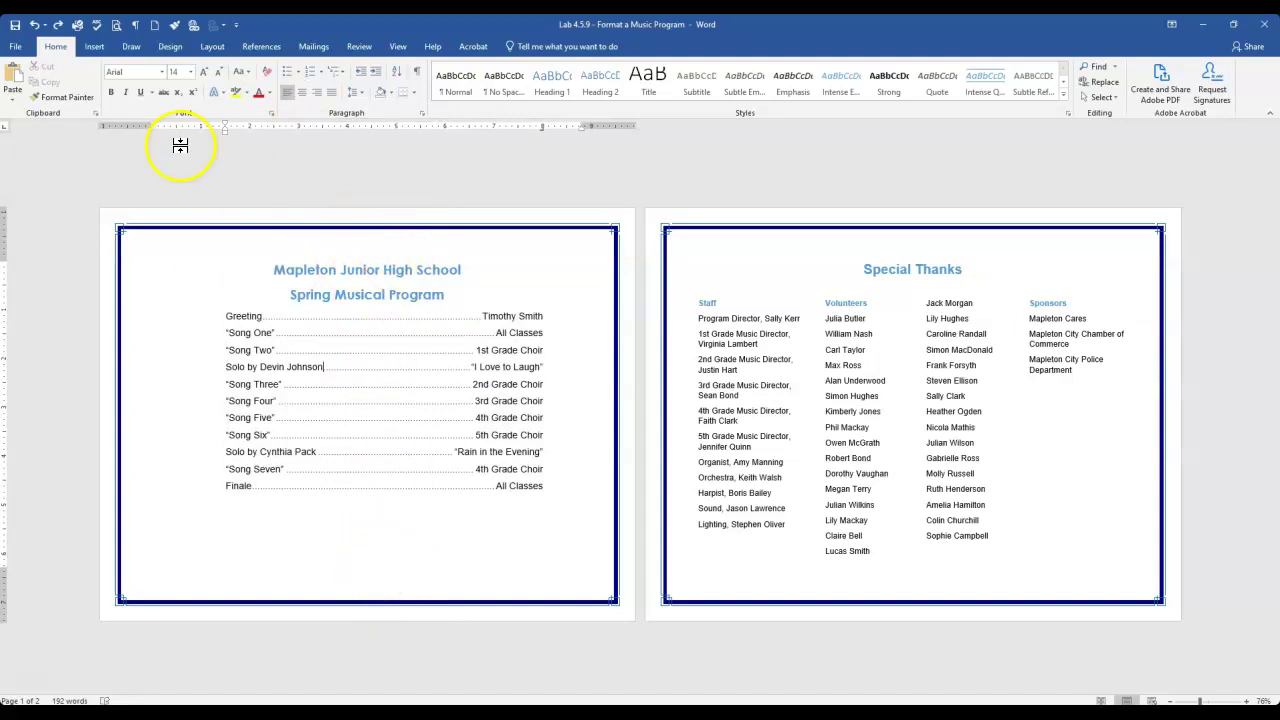
Set the vertical page alignment to Center for the current section of the program page.
click(210, 47)
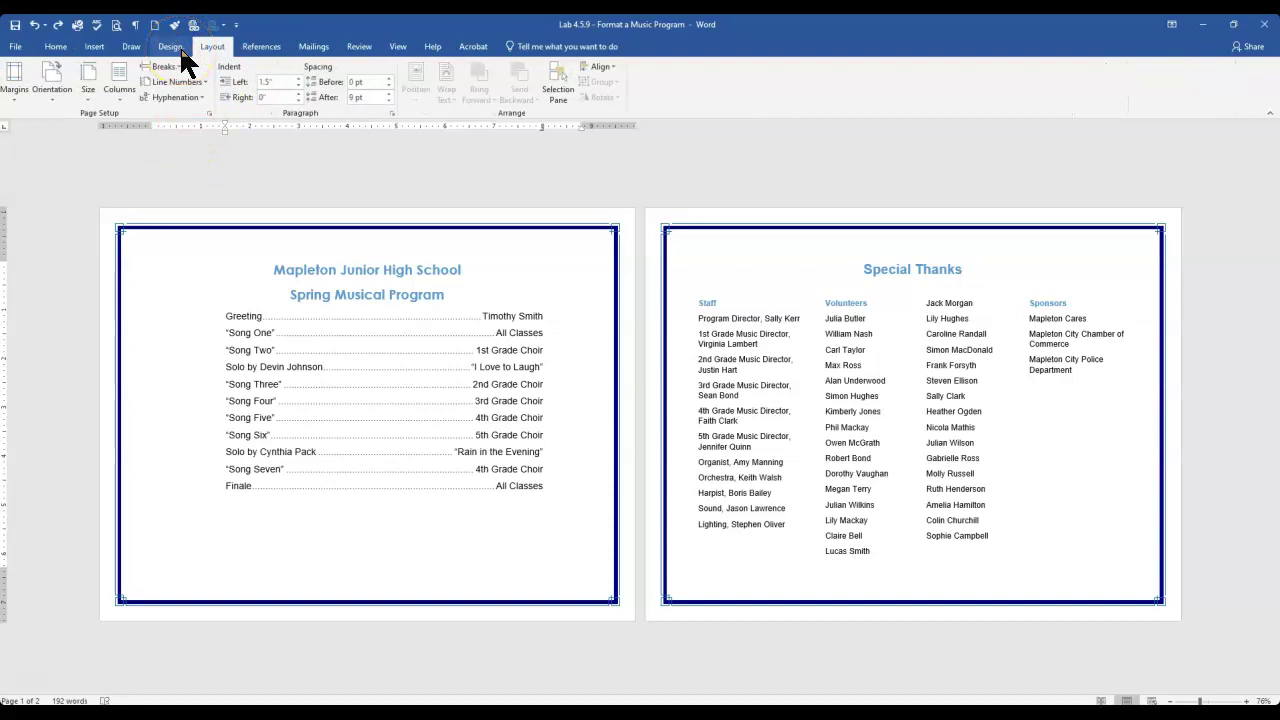
click(205, 46)
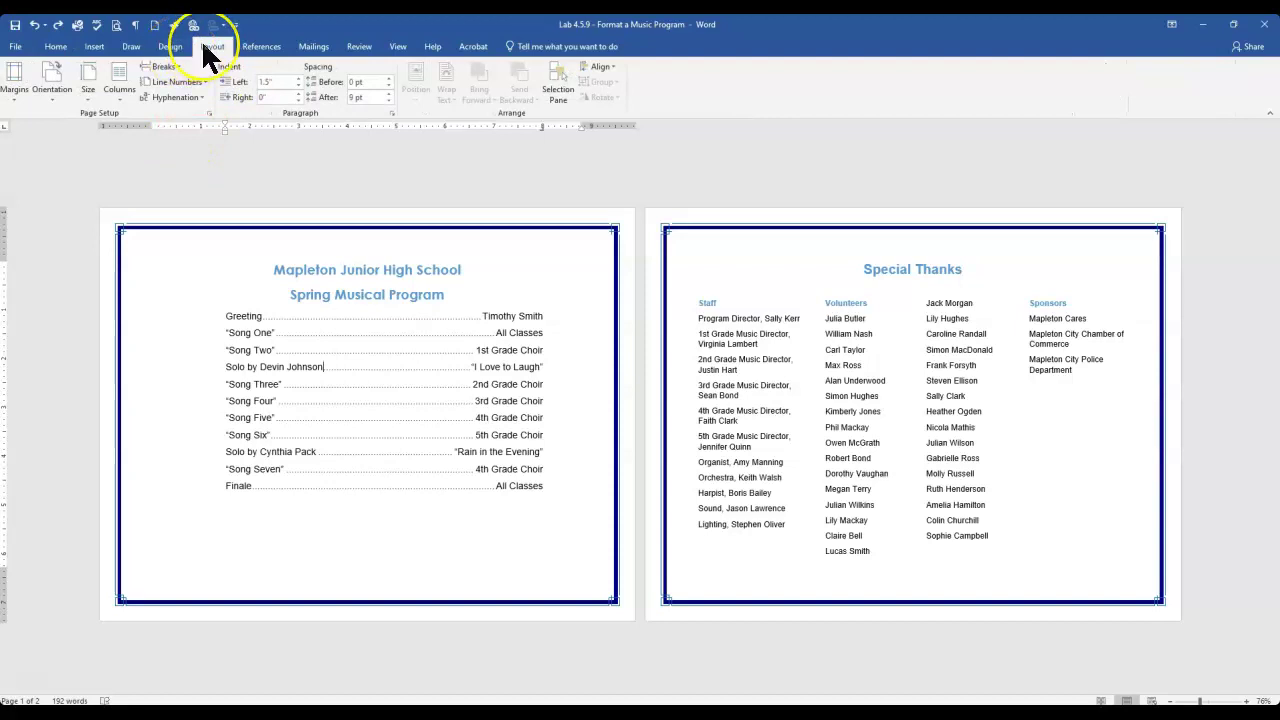
click(210, 113)
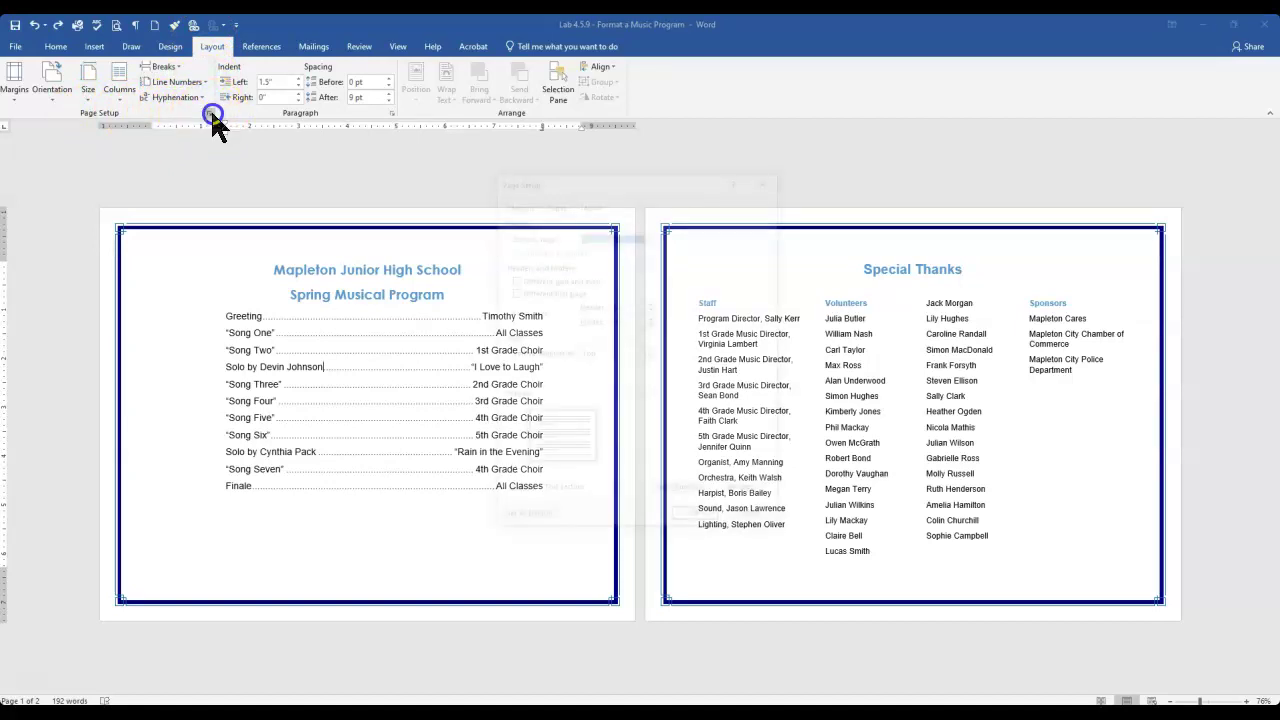
drag(542, 174, 872, 49)
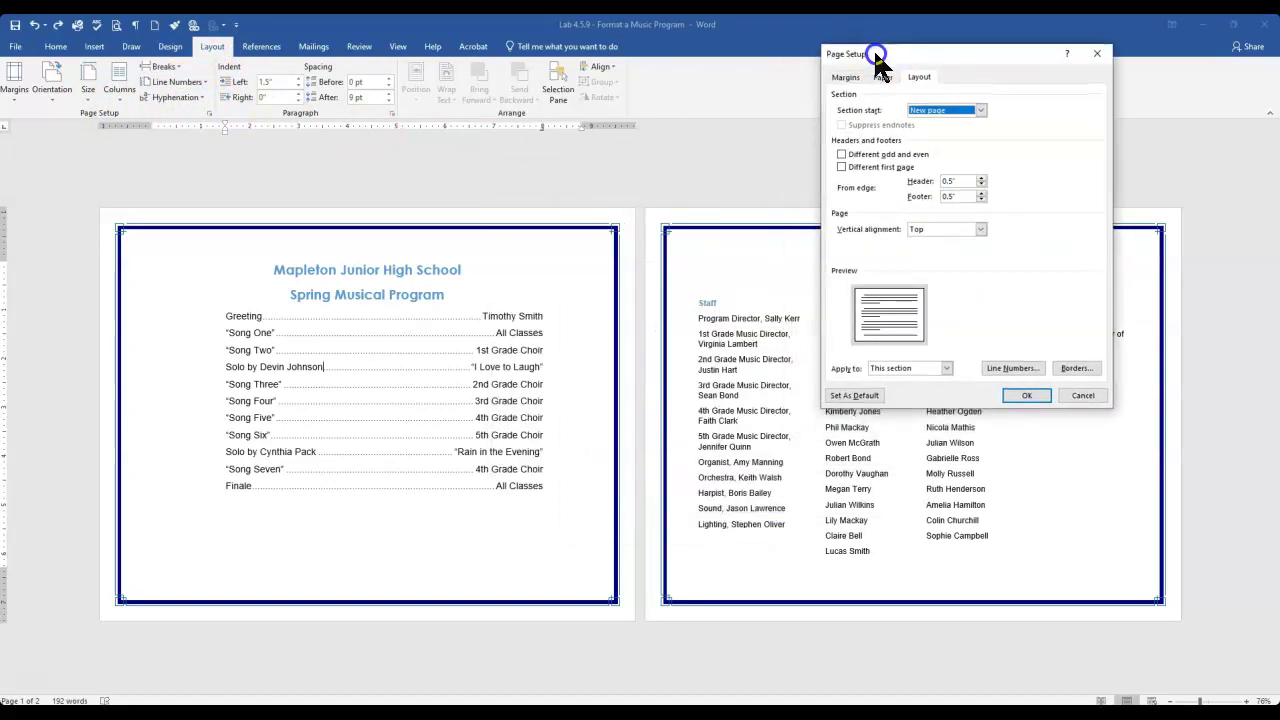
click(845, 78)
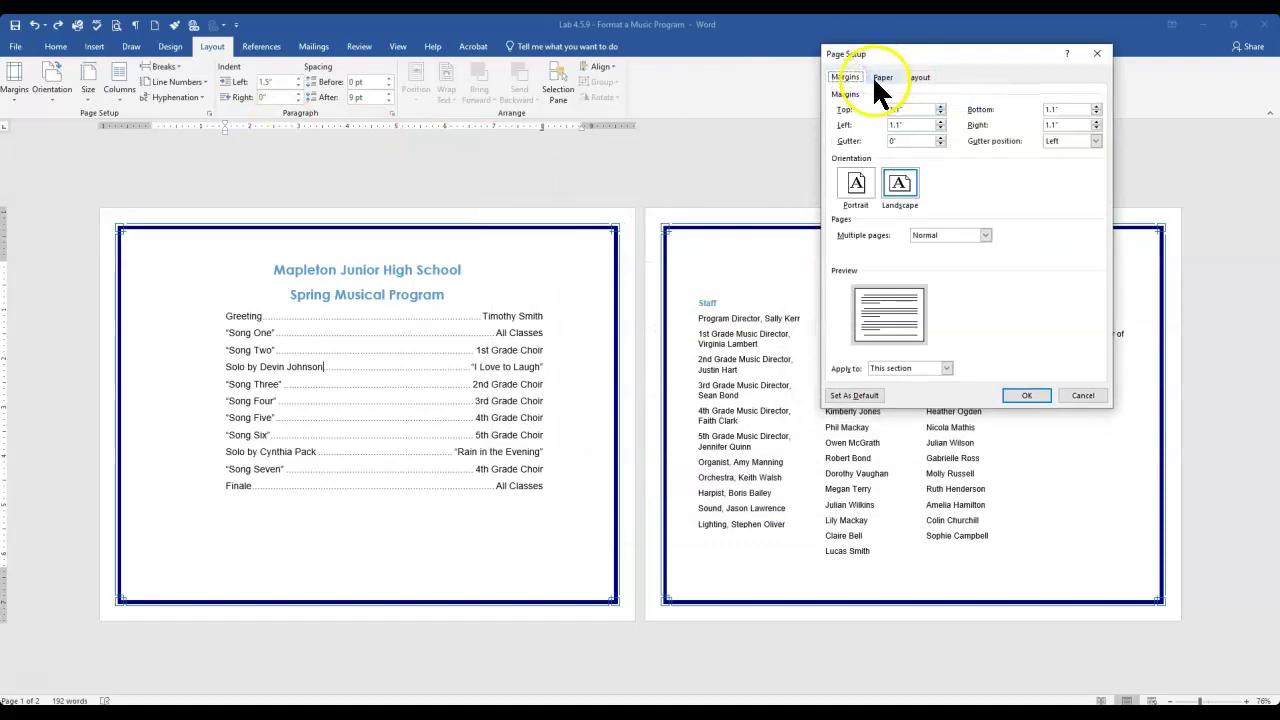
click(920, 80)
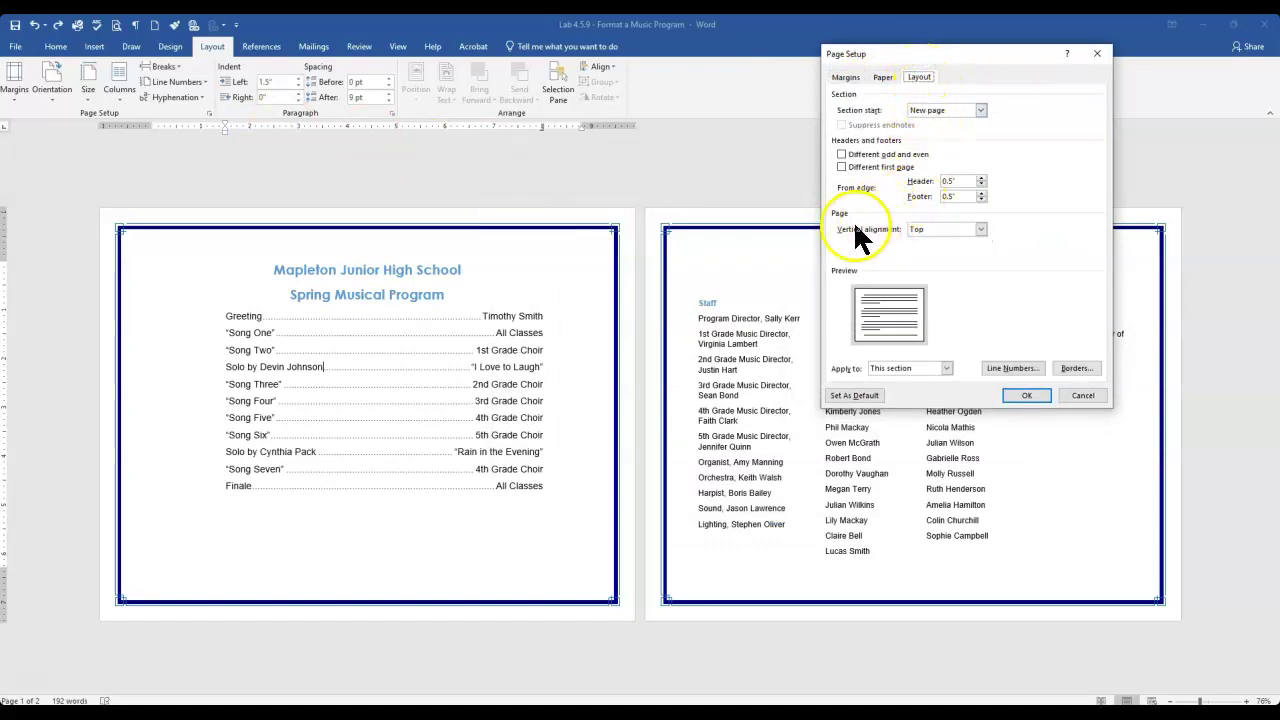
click(975, 231)
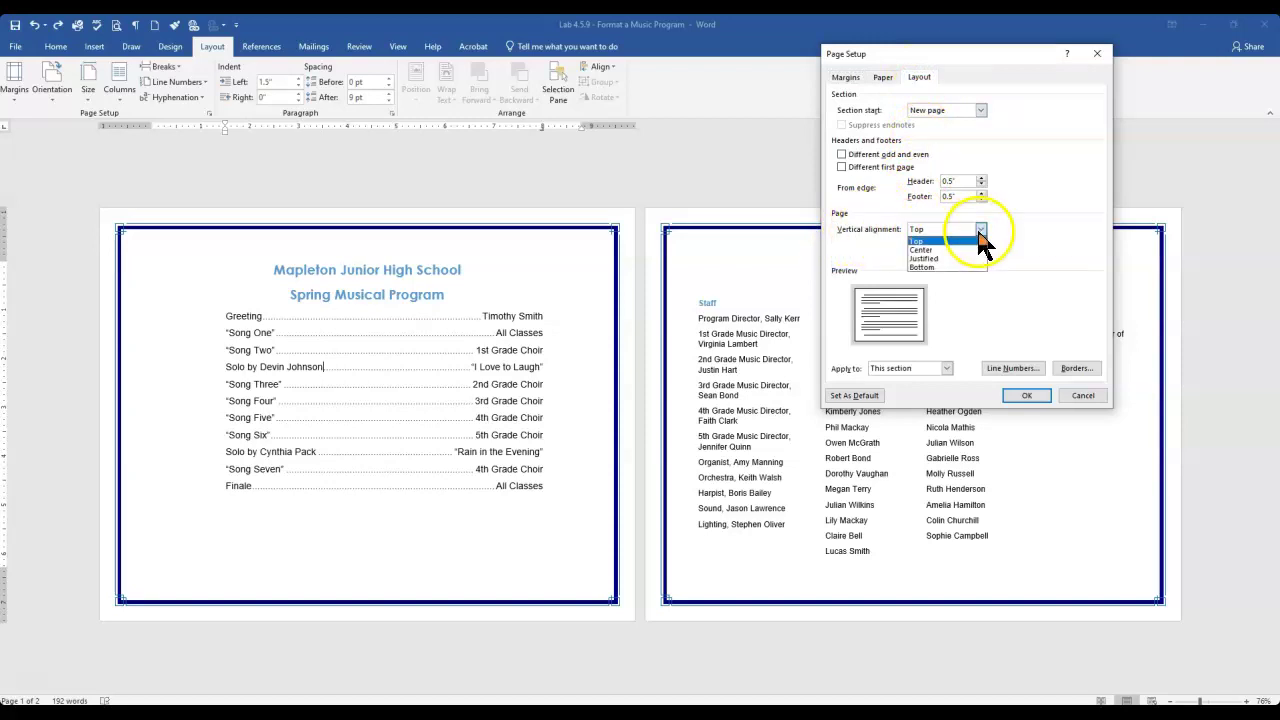
click(946, 250)
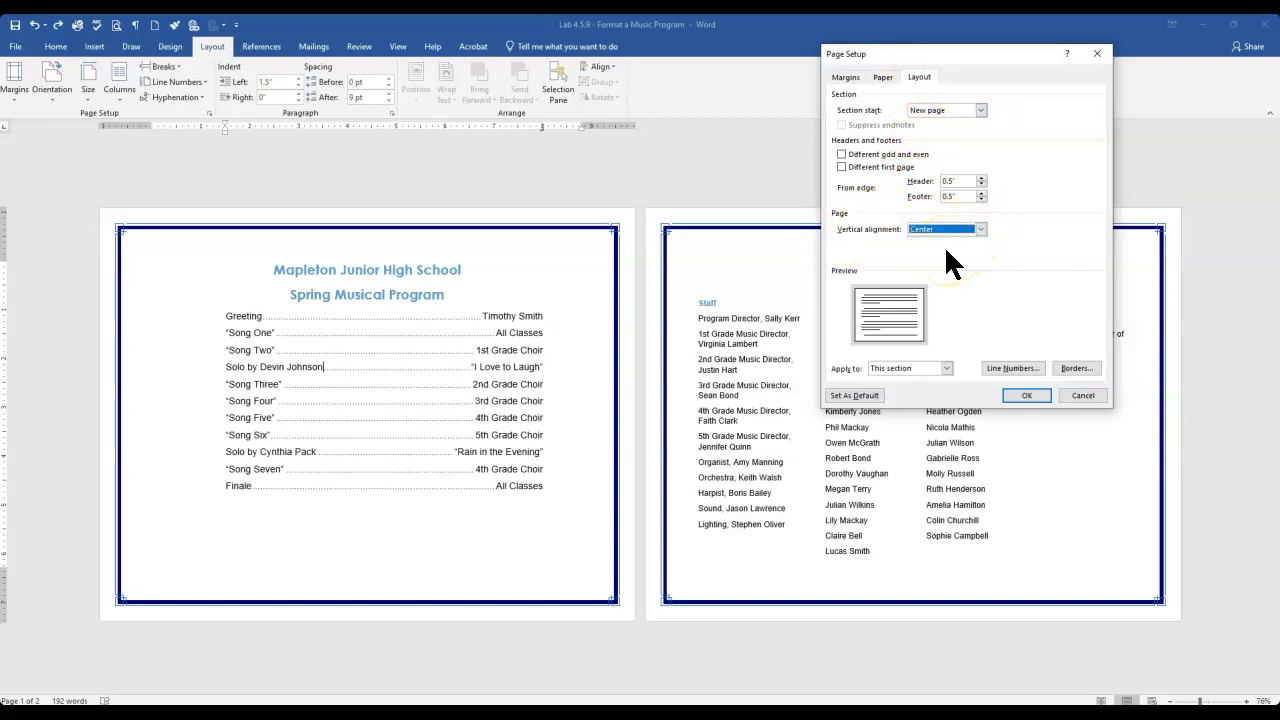
click(1030, 394)
Apply Center vertical page alignment to the sections containing the title and all program lines through Finale.
click(223, 270)
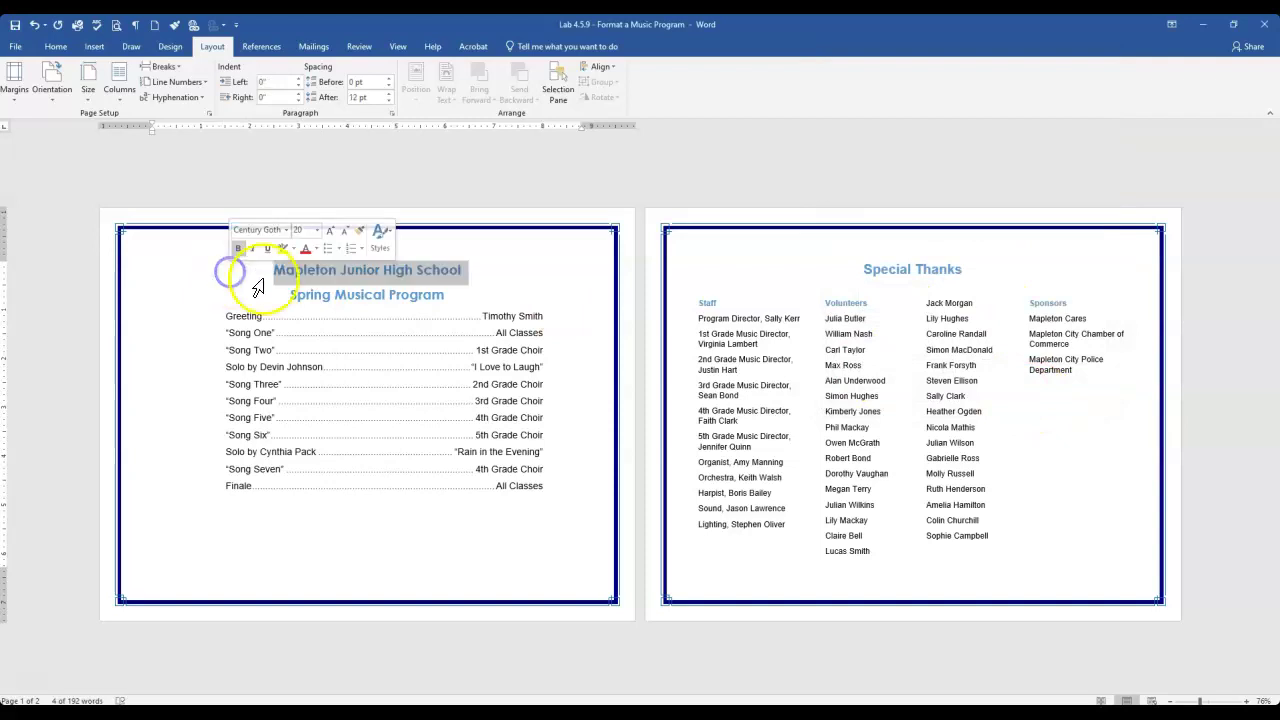
click(278, 268)
drag(278, 268, 540, 490)
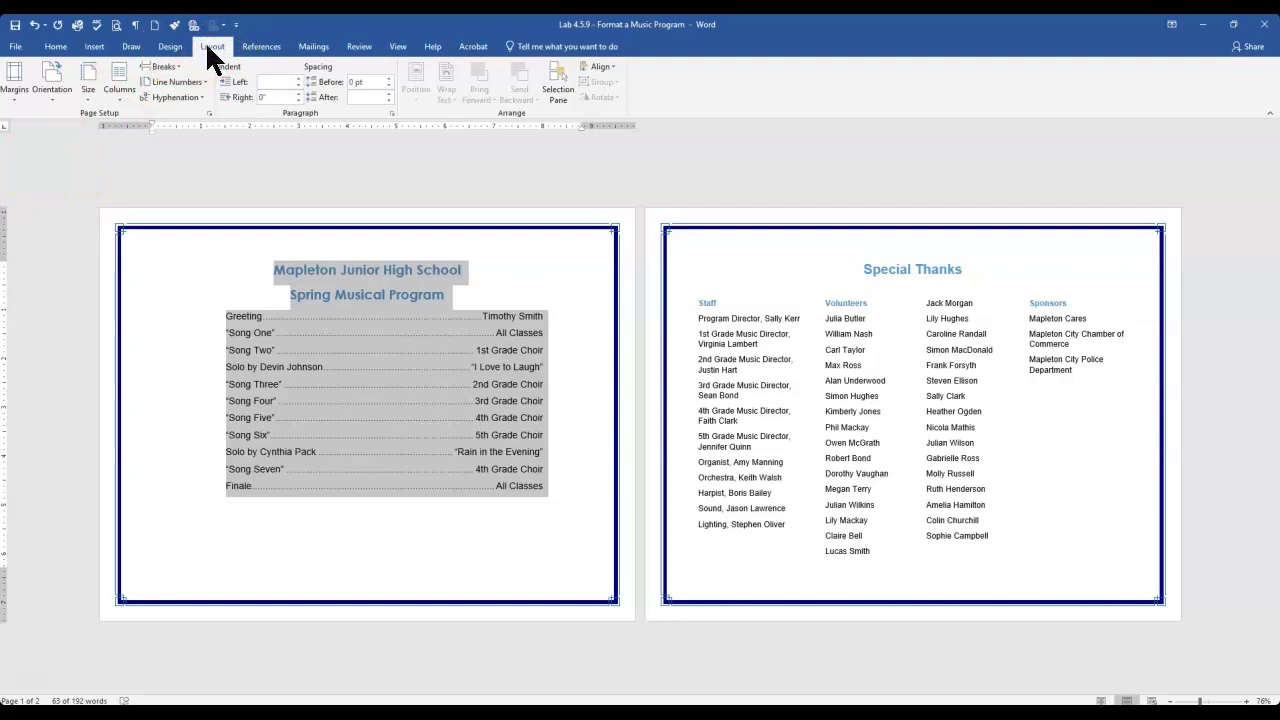
click(210, 114)
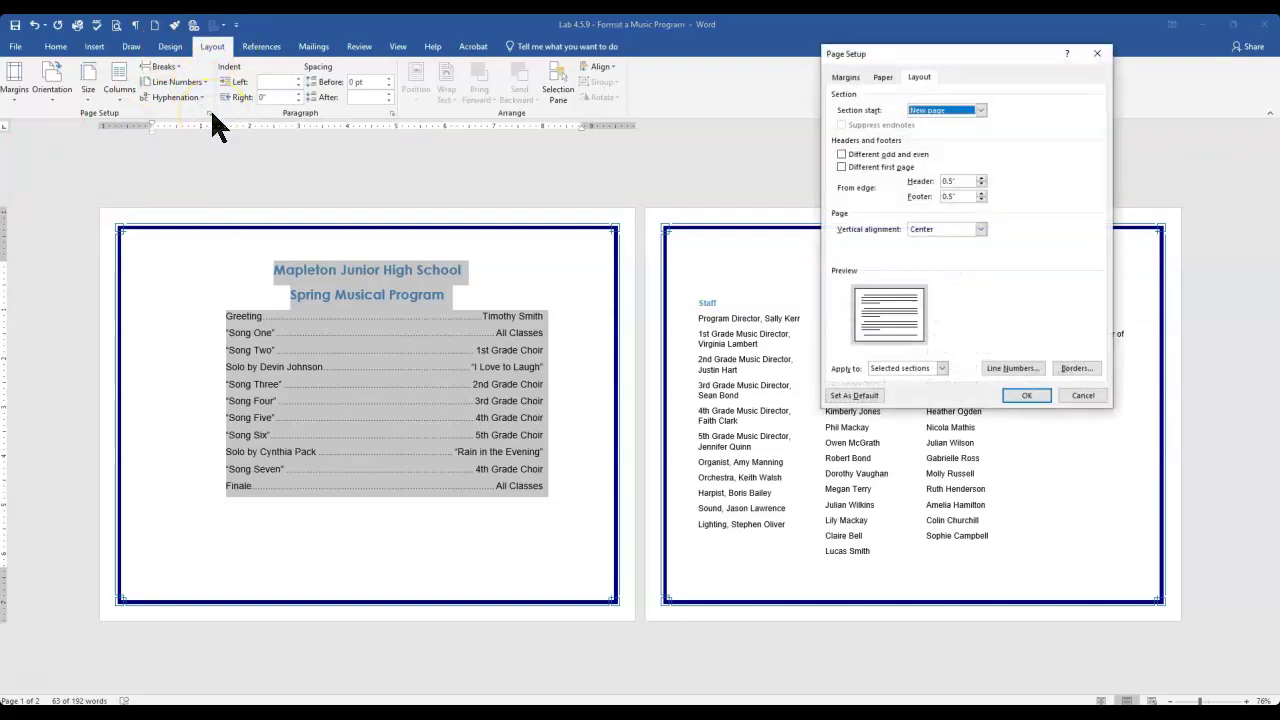
click(918, 77)
click(980, 229)
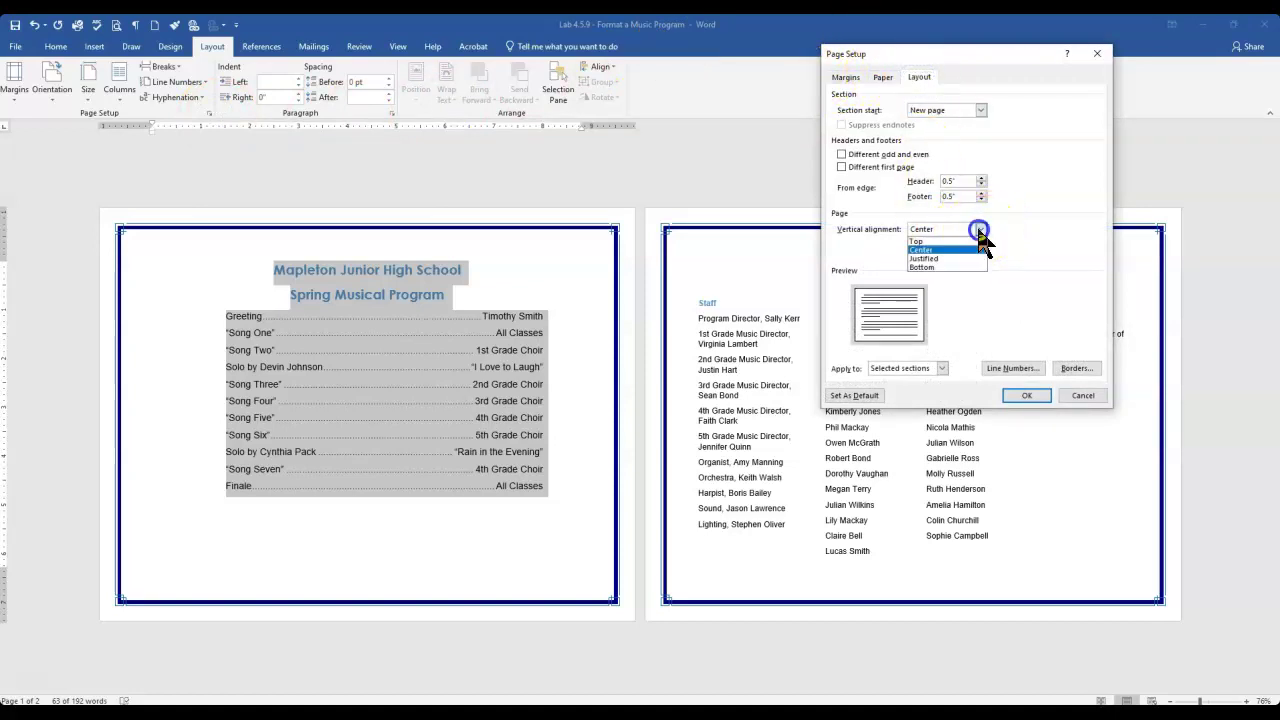
click(933, 248)
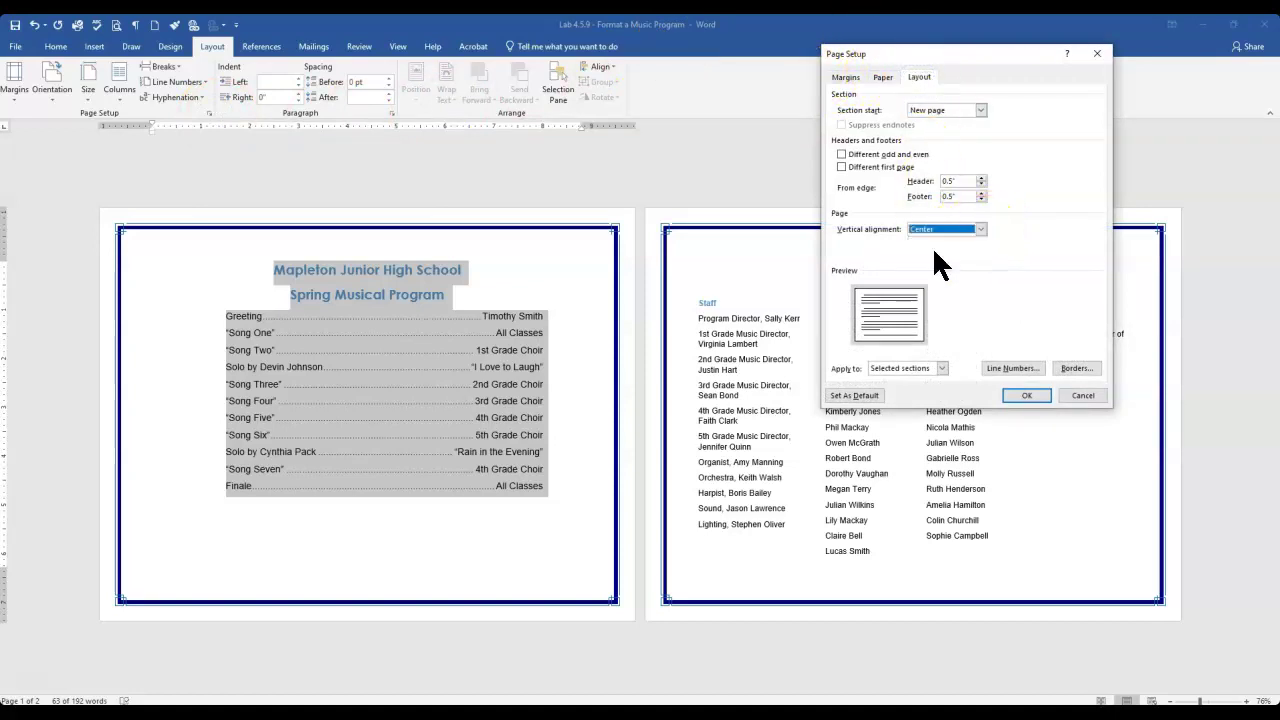
click(1028, 396)
click(569, 495)
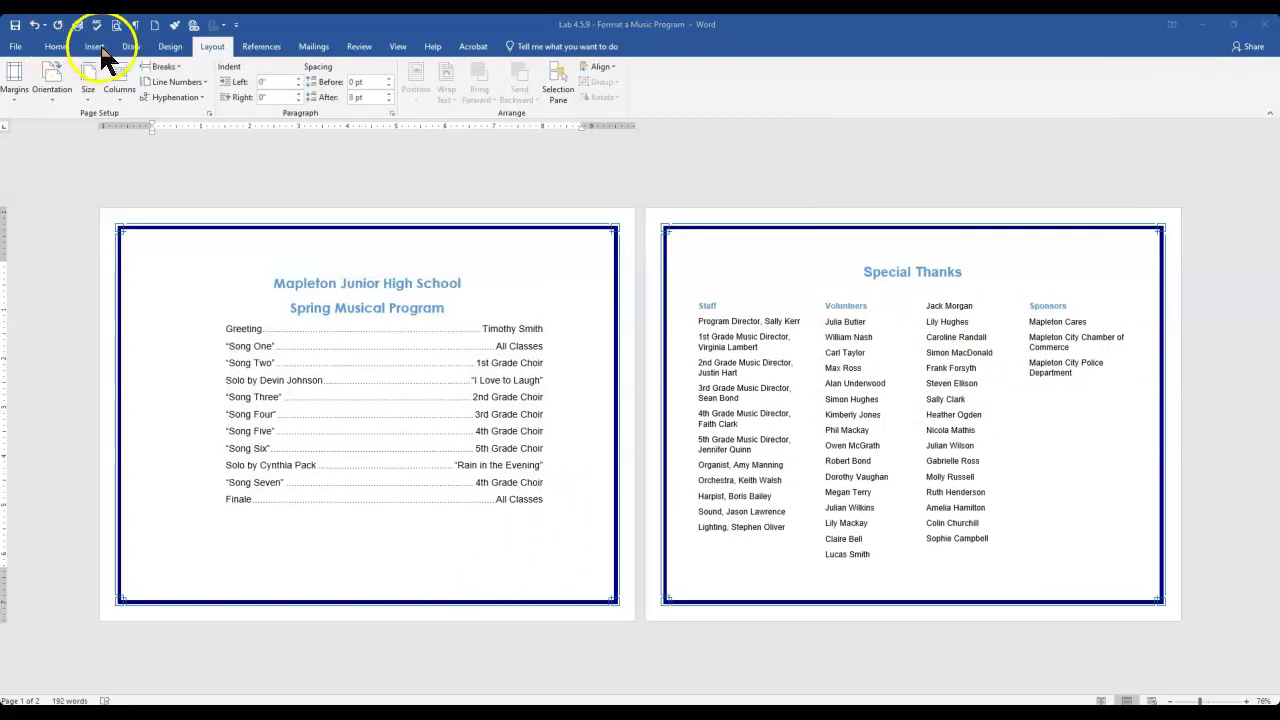
Add a custom diagonal text watermark reading "Draft Music Program" to the document.
click(57, 50)
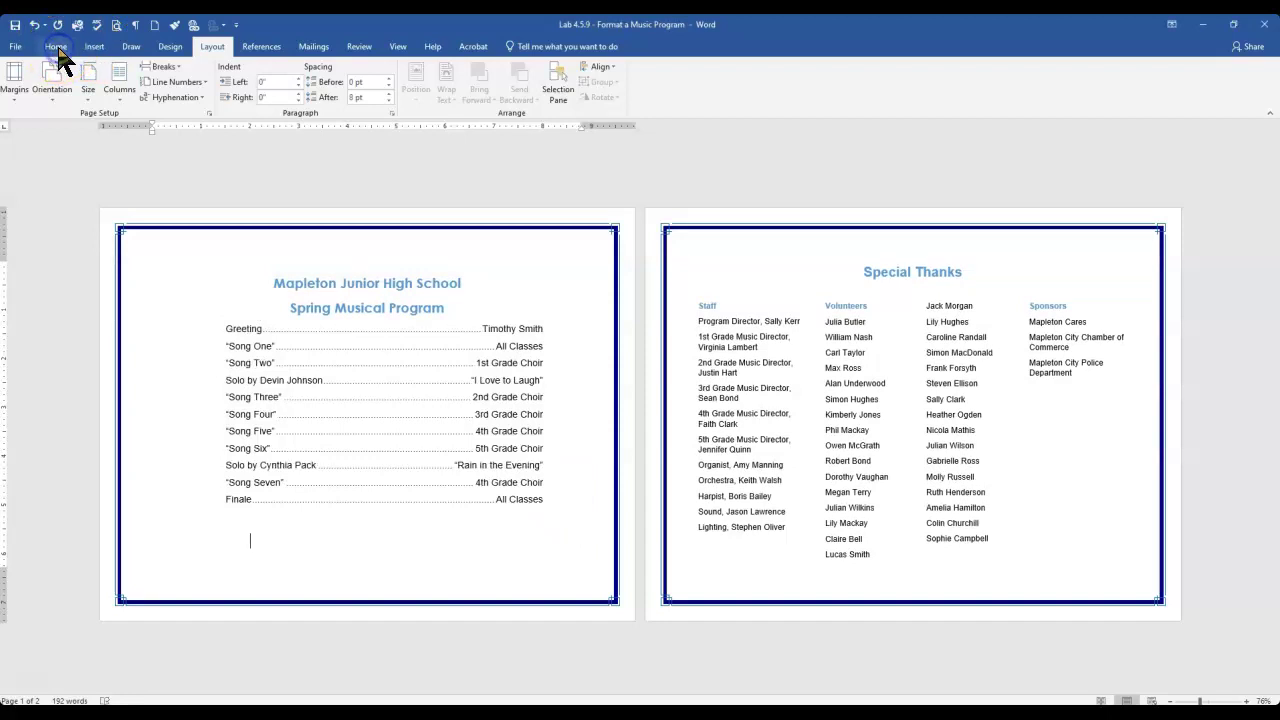
click(168, 48)
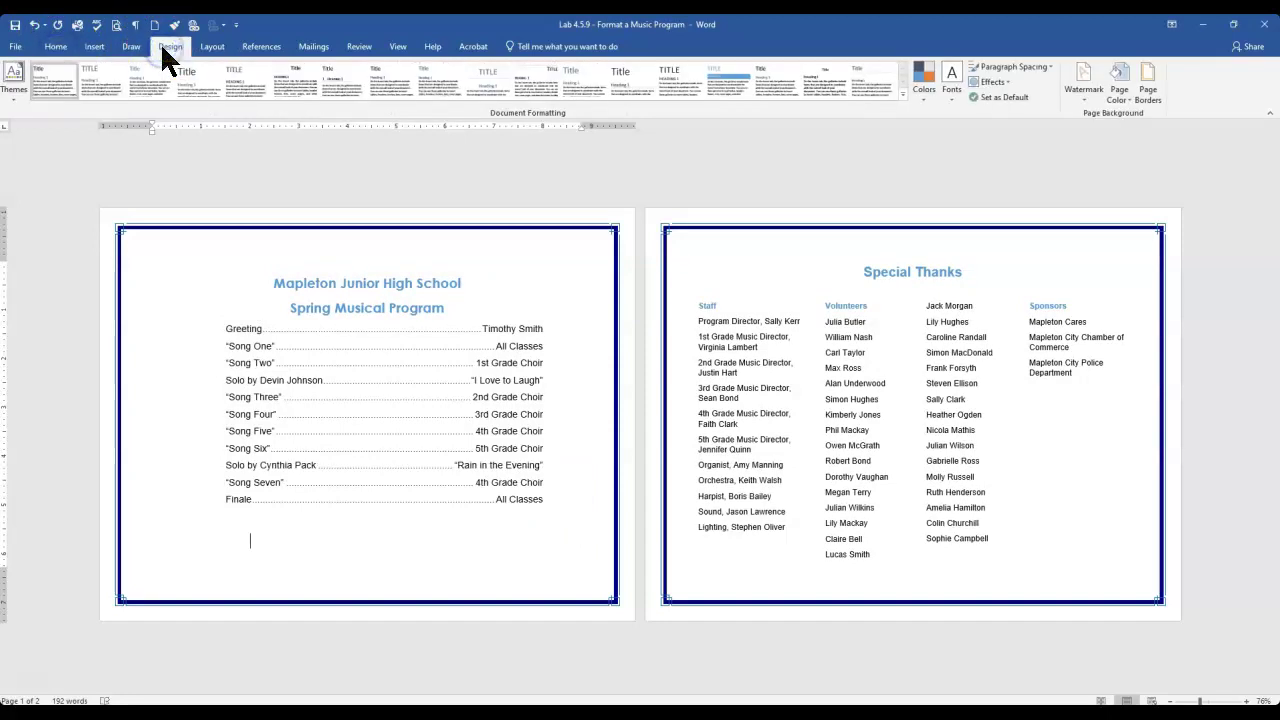
click(166, 48)
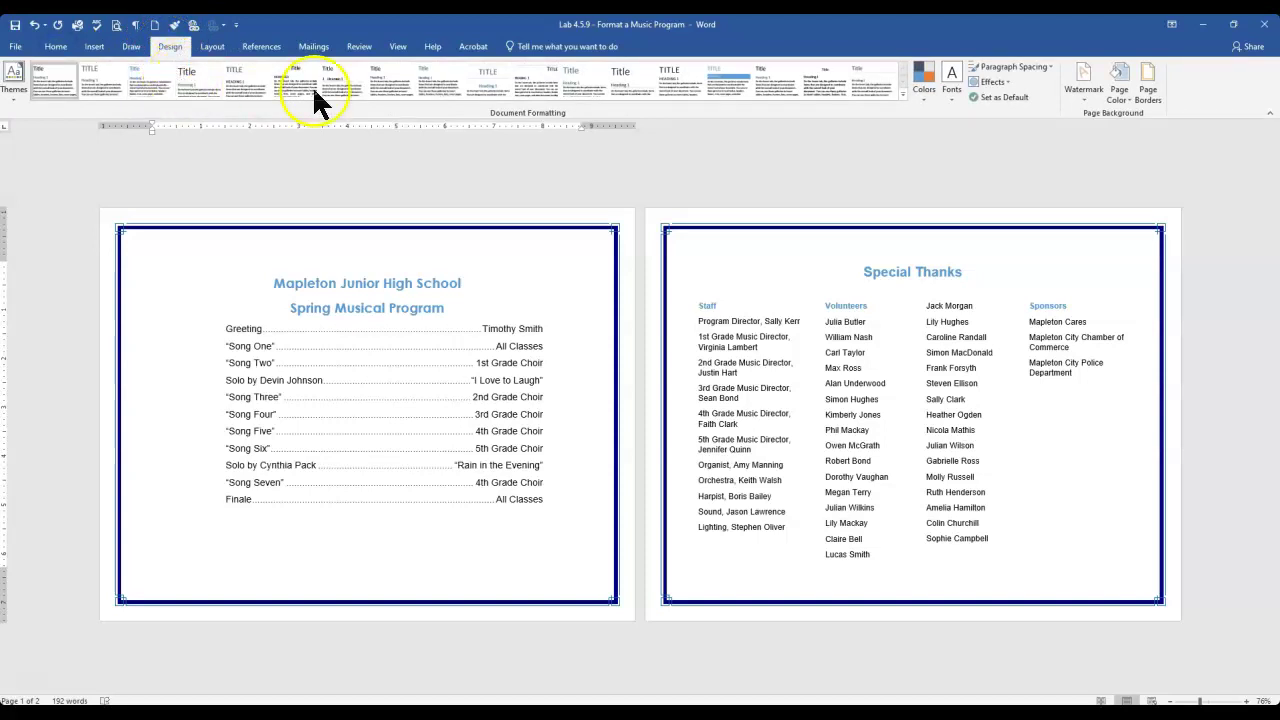
click(1088, 90)
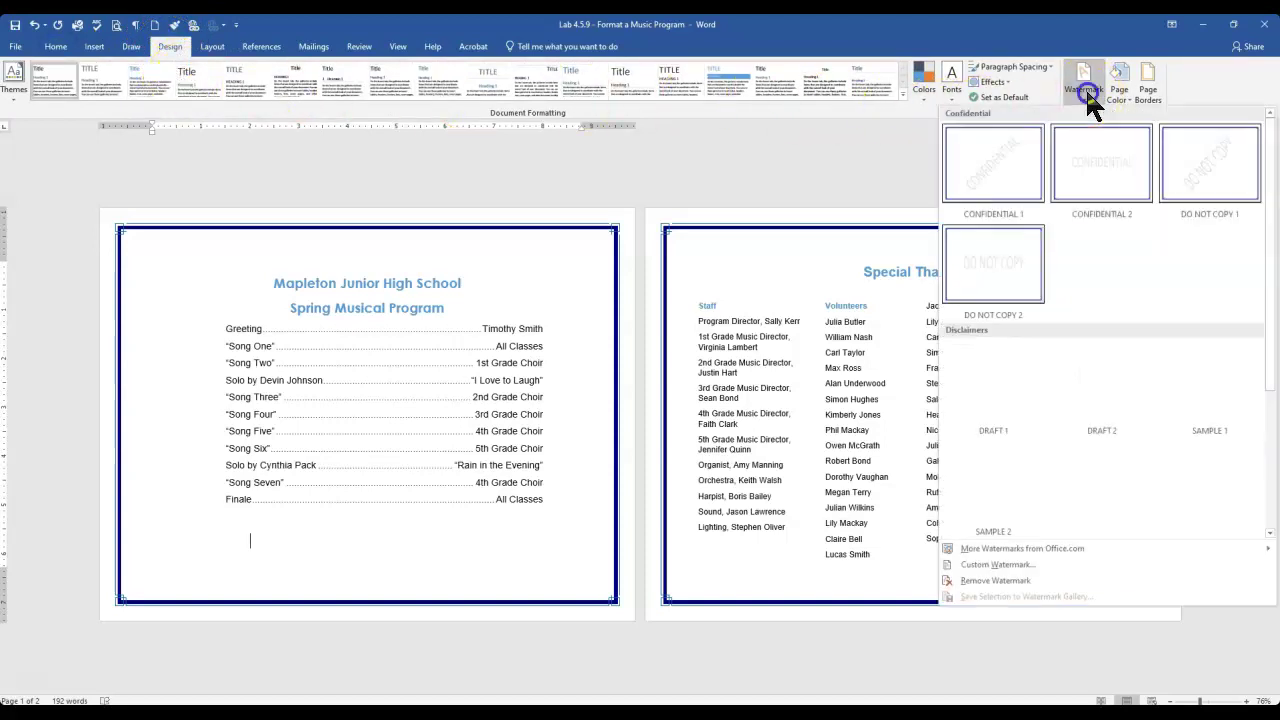
click(998, 564)
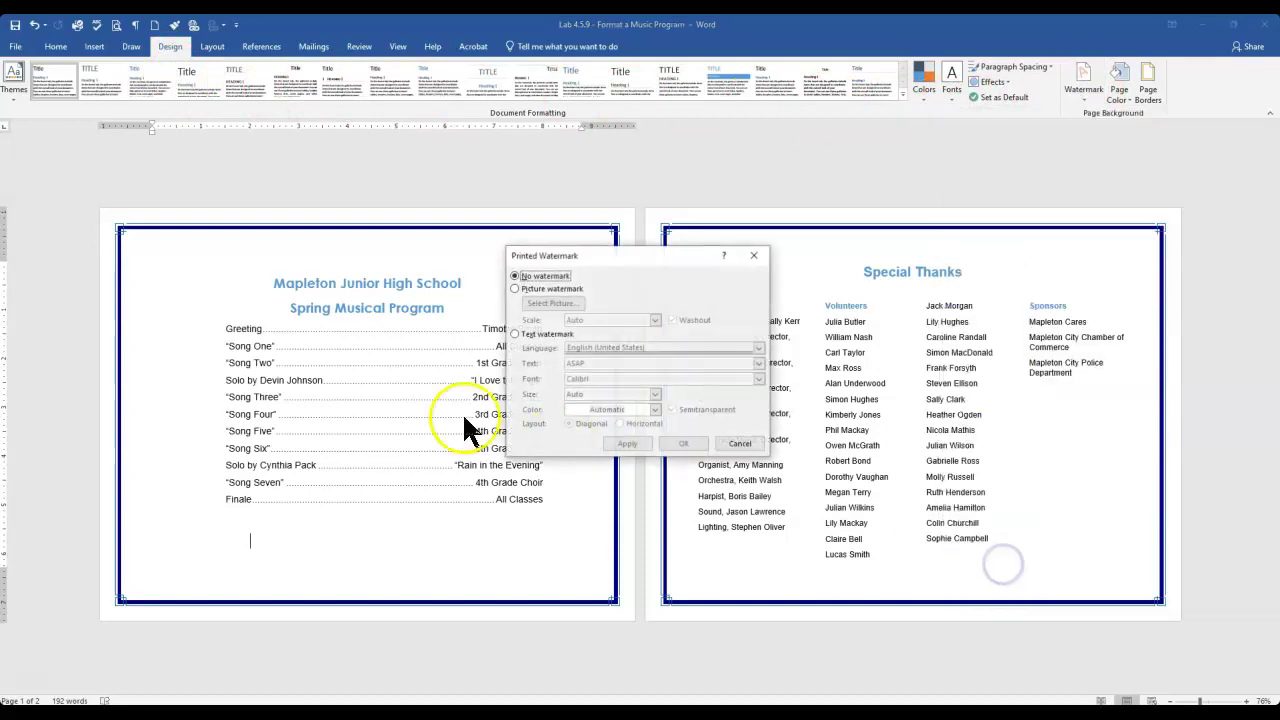
click(520, 333)
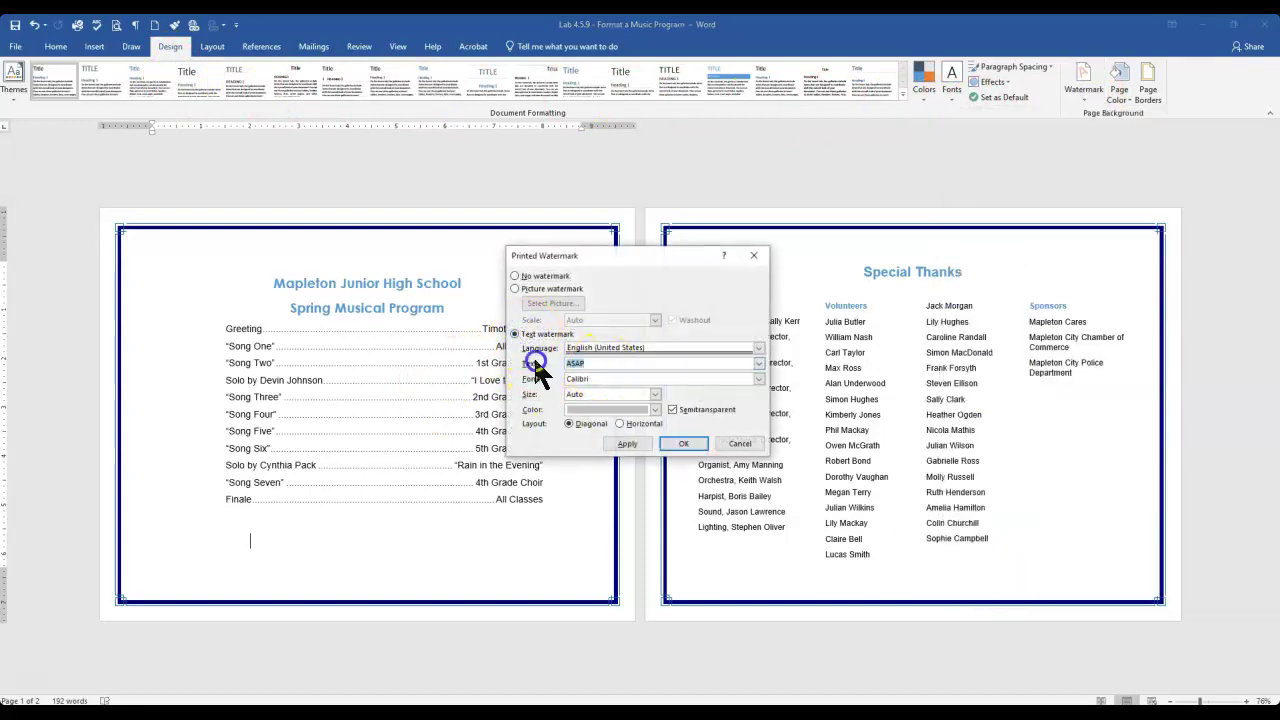
text(Draft M)
key(BackSpace)
key(BackSpace)
key(BackSpace)
text(usic)
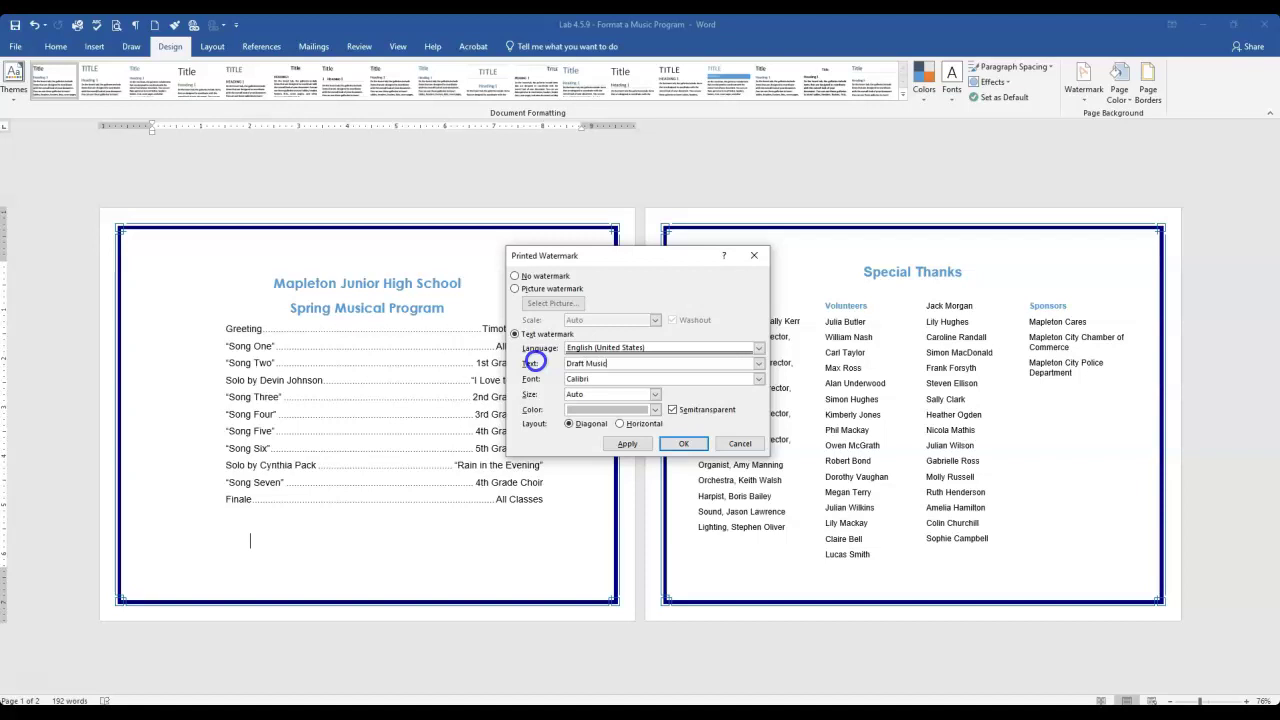
text( Program)
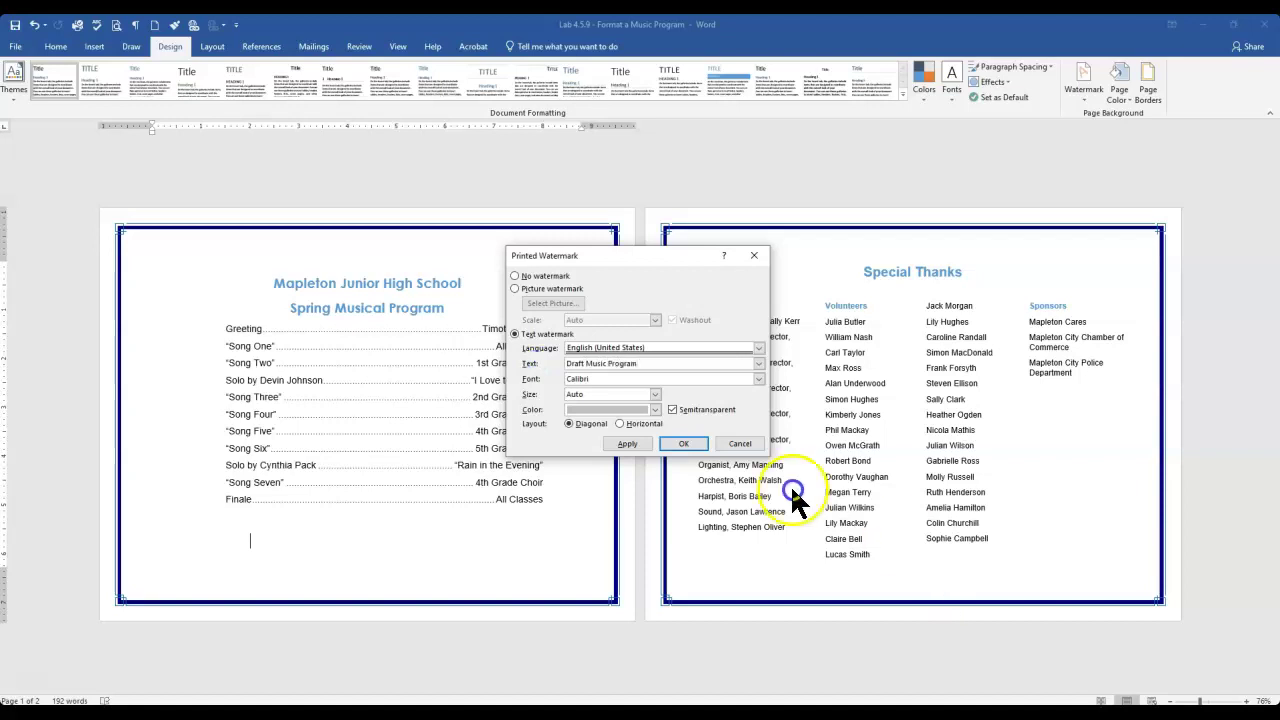
click(674, 443)
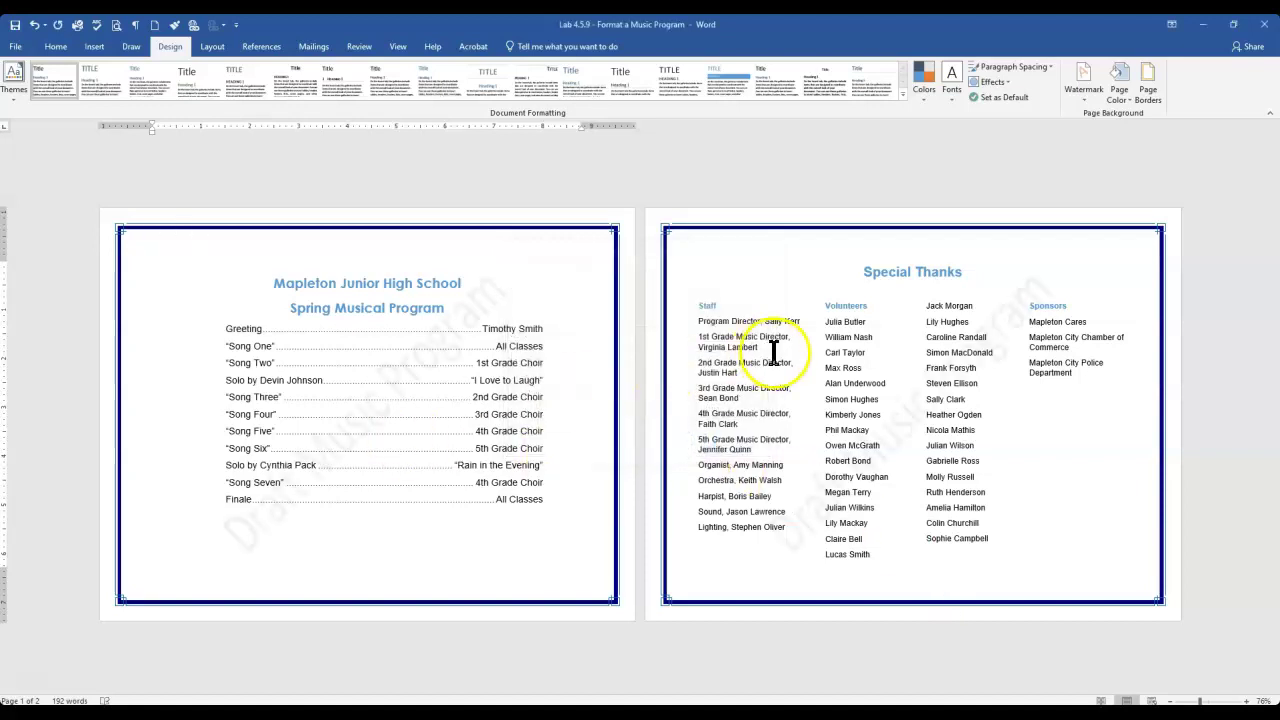
Set the page color to the lightest tint of the orange theme color.
click(1122, 91)
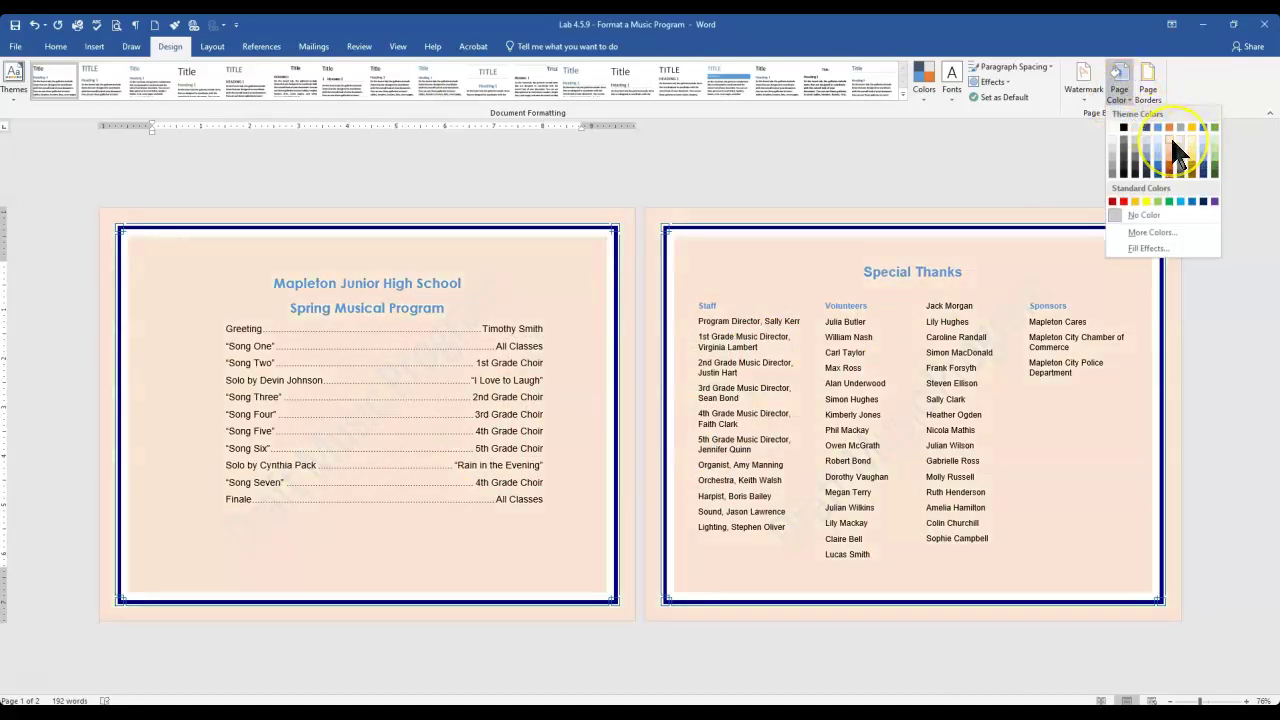
click(1172, 142)
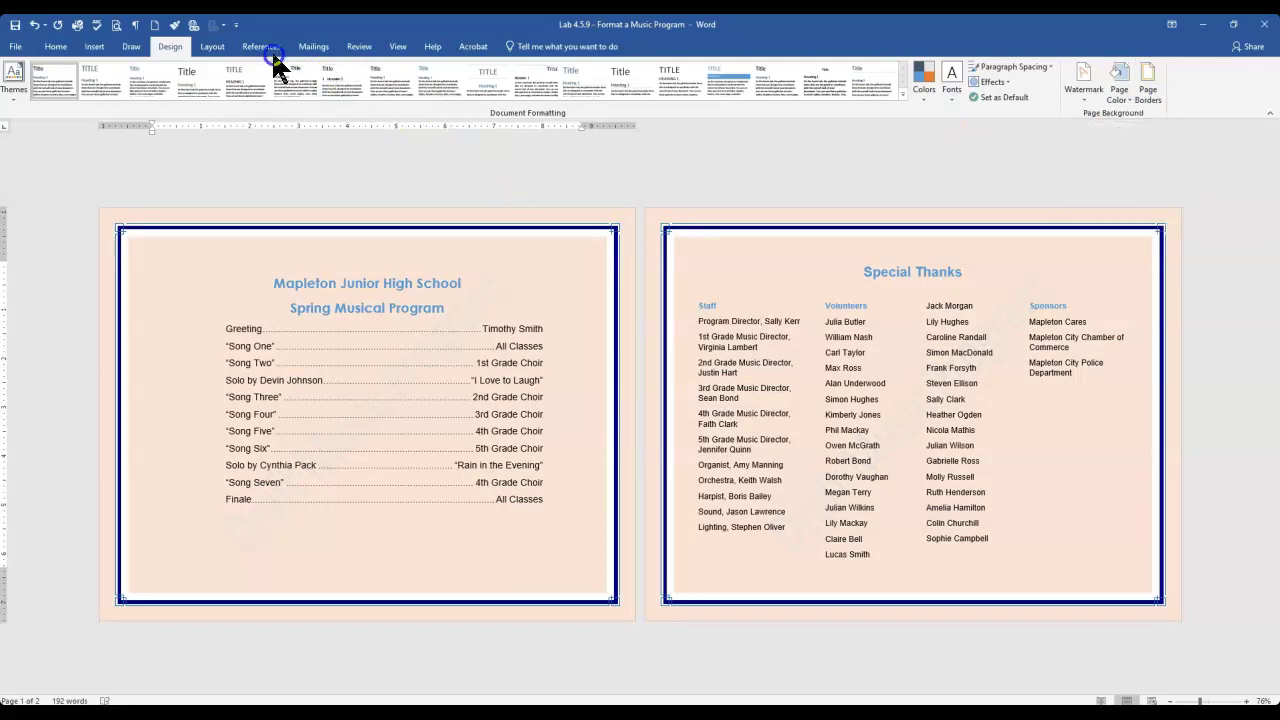
Review the available page orientation, paper size, column, and page and section break options.
click(207, 50)
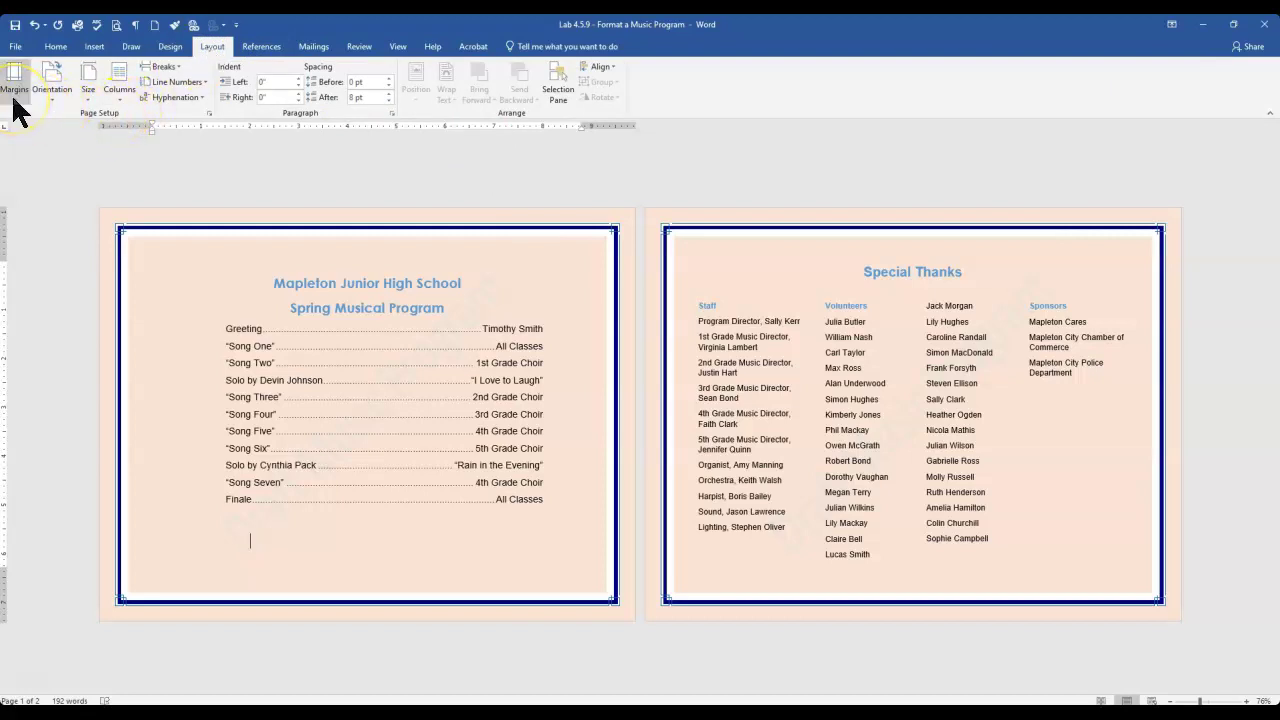
click(47, 95)
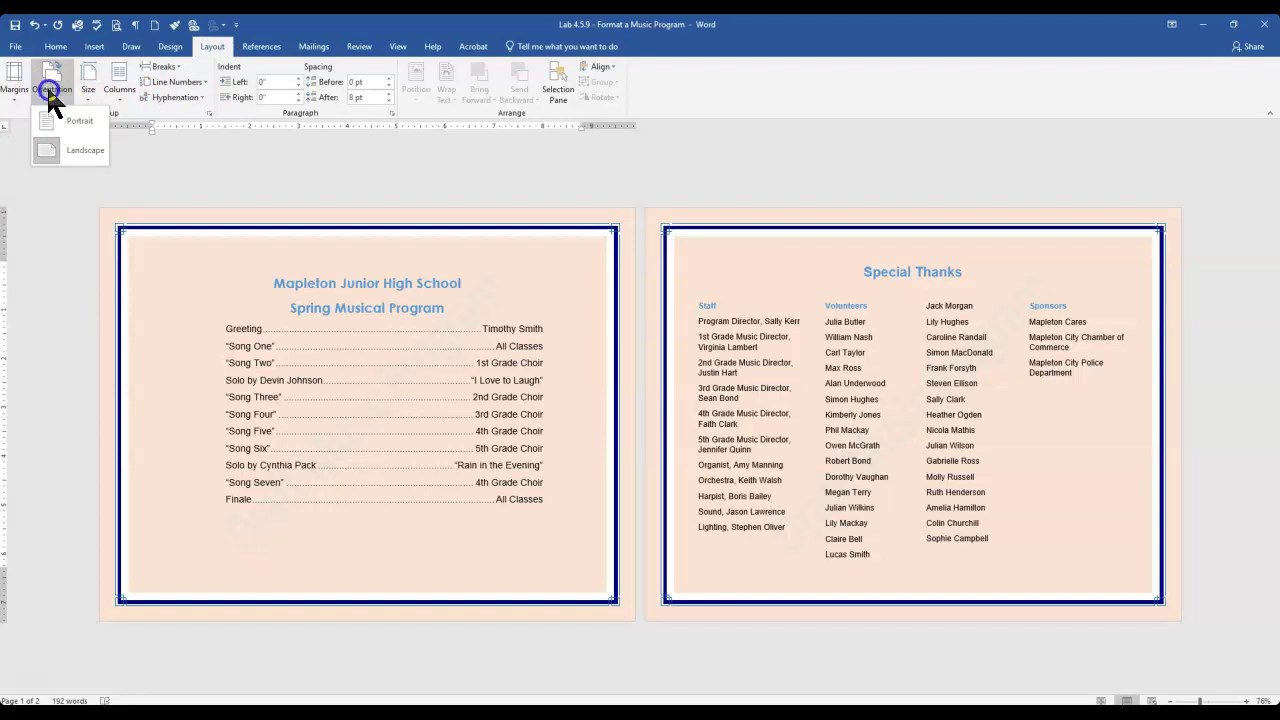
click(48, 94)
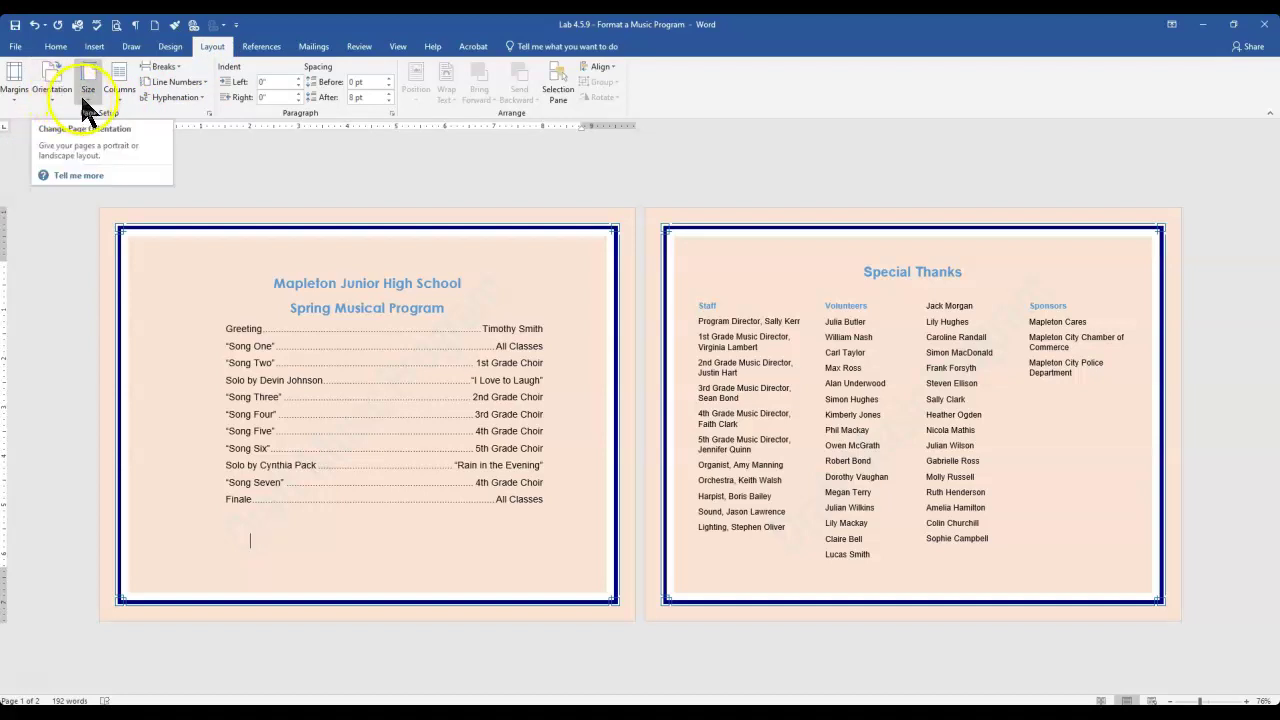
click(88, 96)
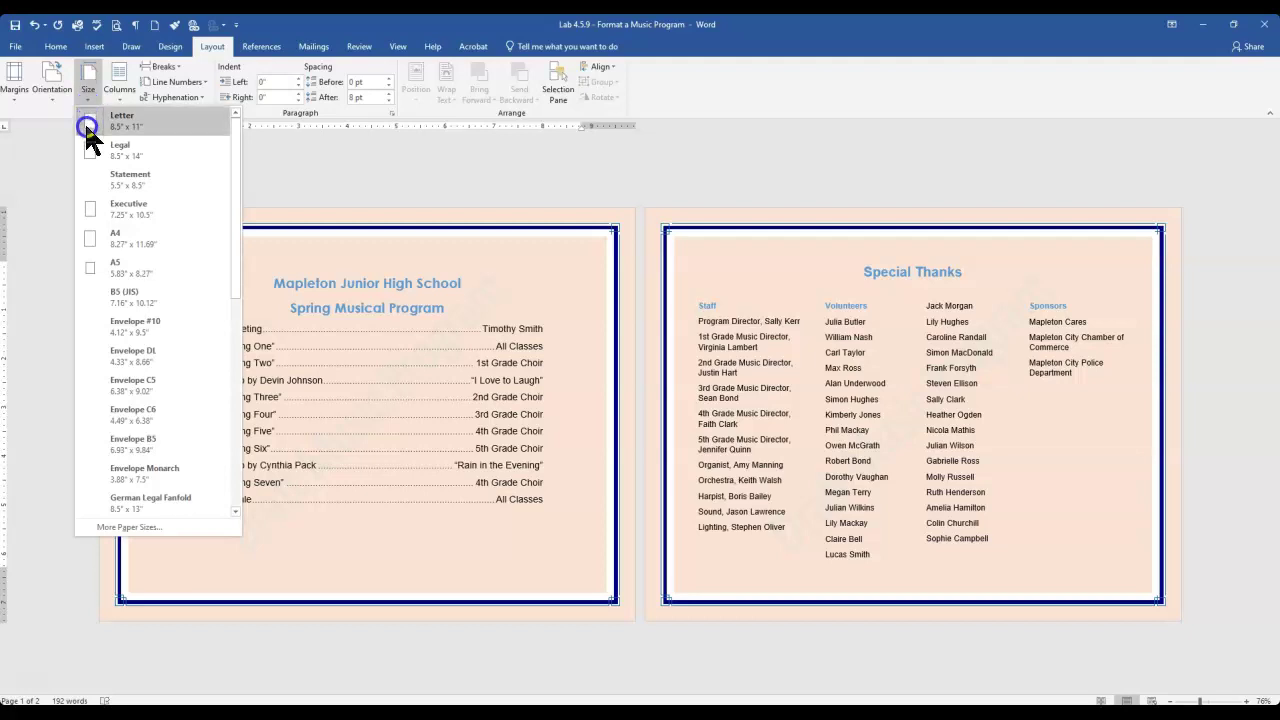
click(87, 100)
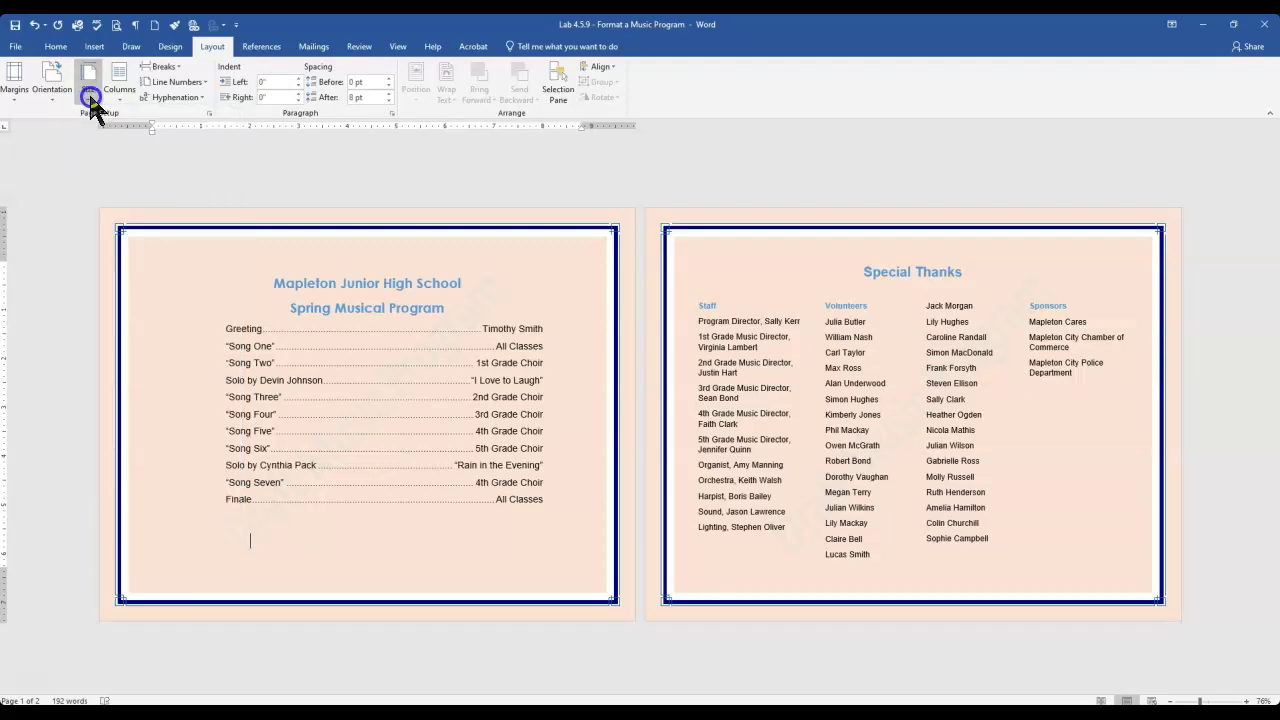
click(112, 94)
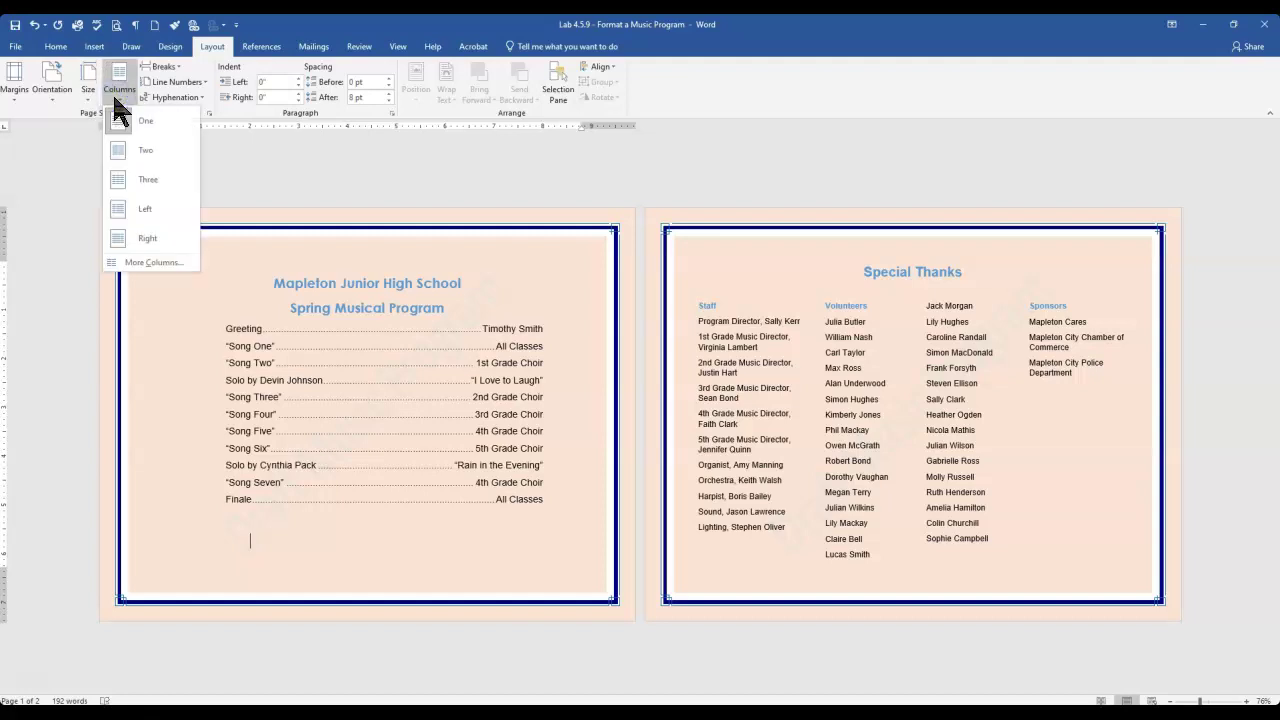
click(116, 96)
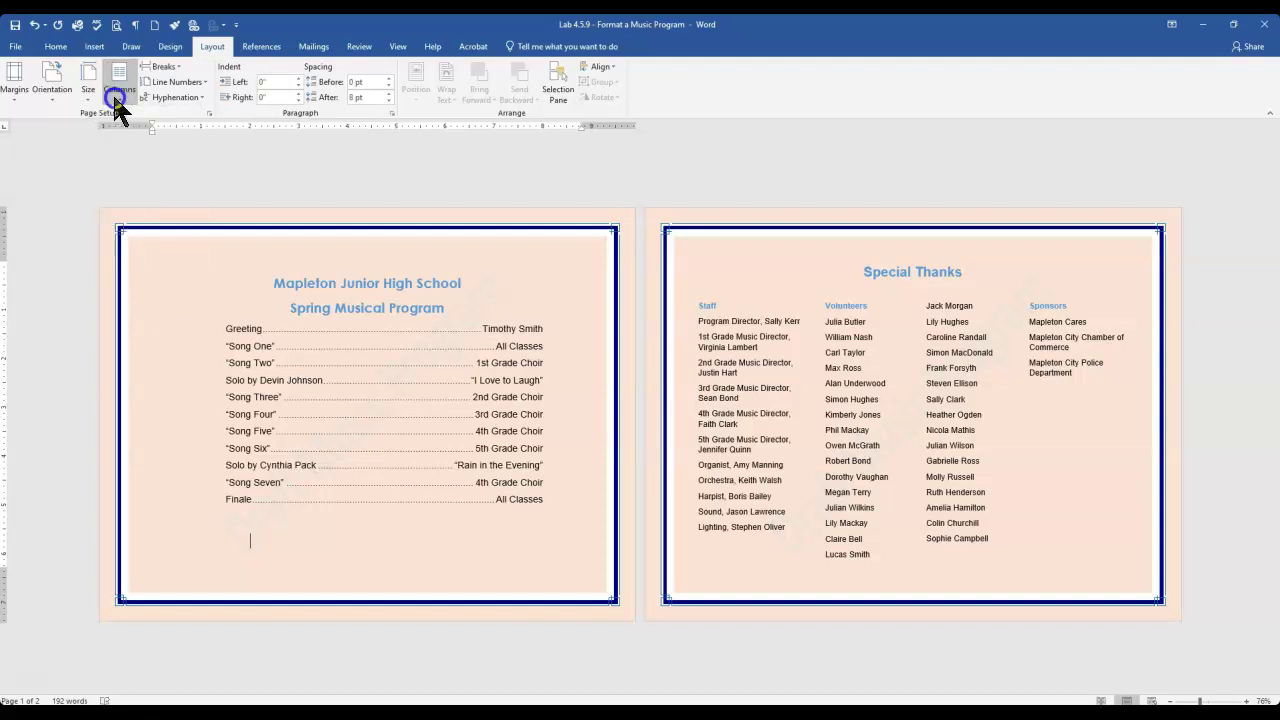
click(182, 70)
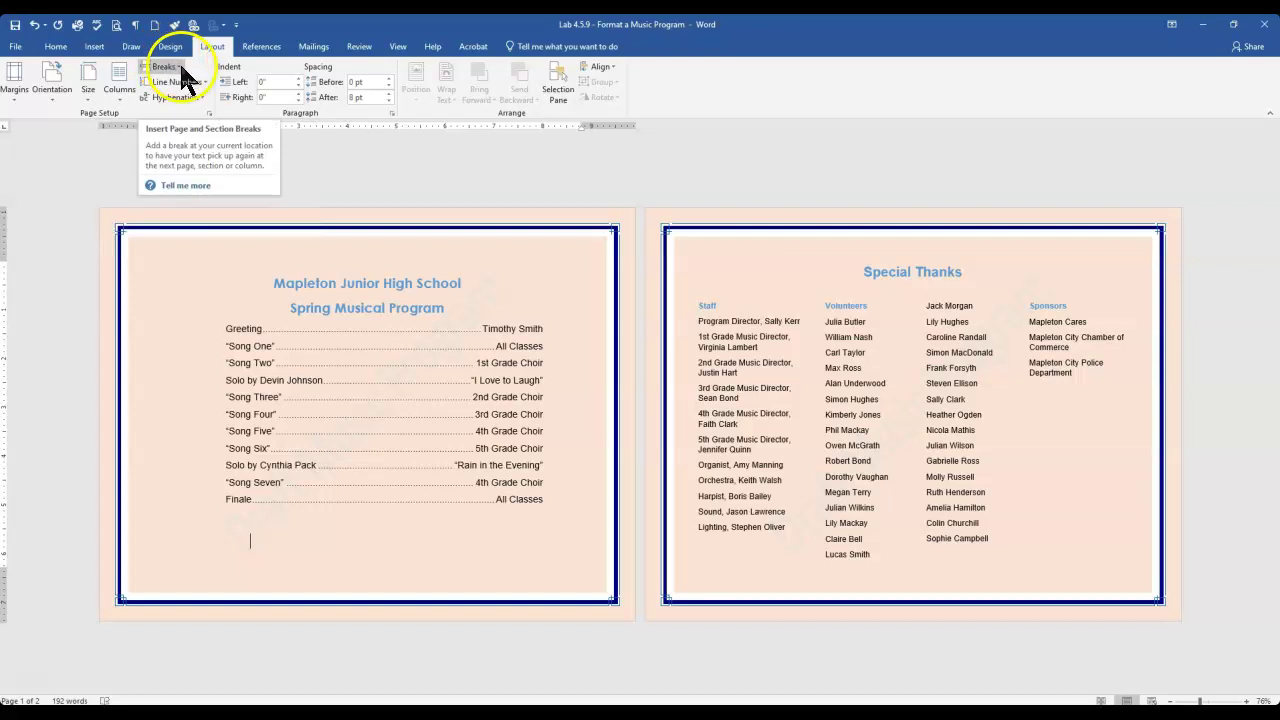
click(182, 70)
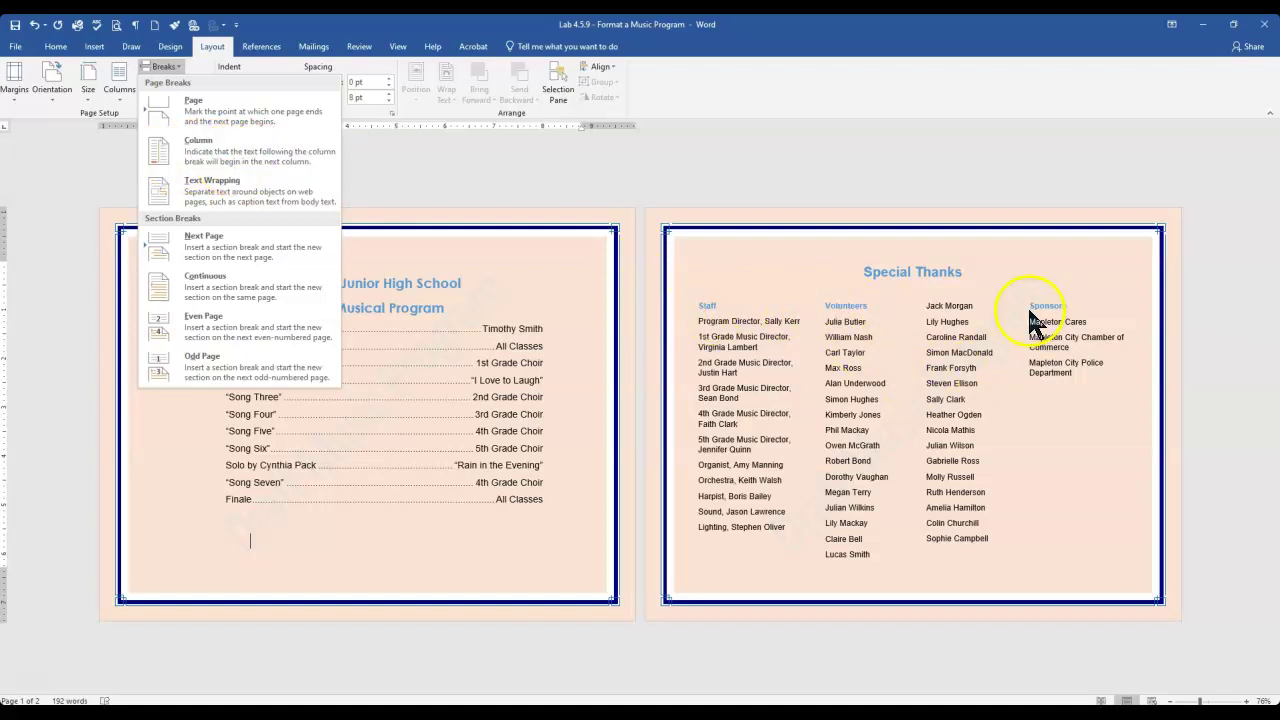
click(156, 70)
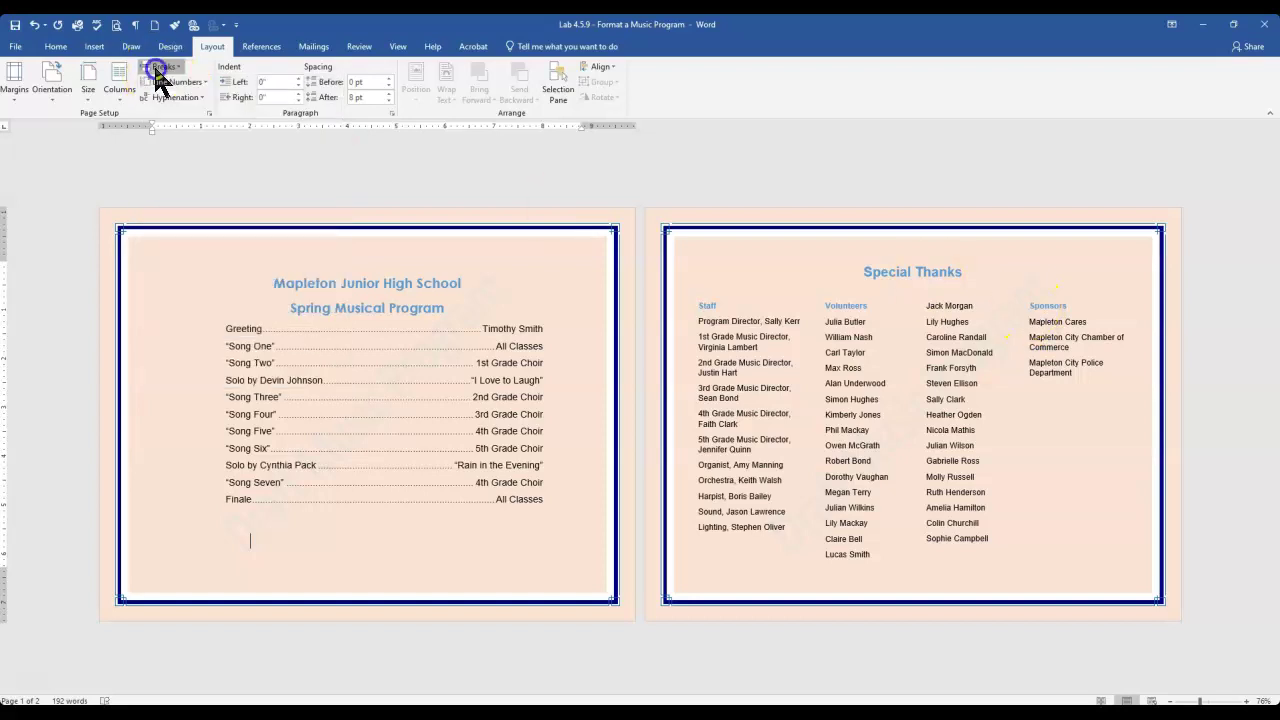
Examine the margin, paper and layout settings of the current section in Page Setup.
click(210, 114)
click(845, 77)
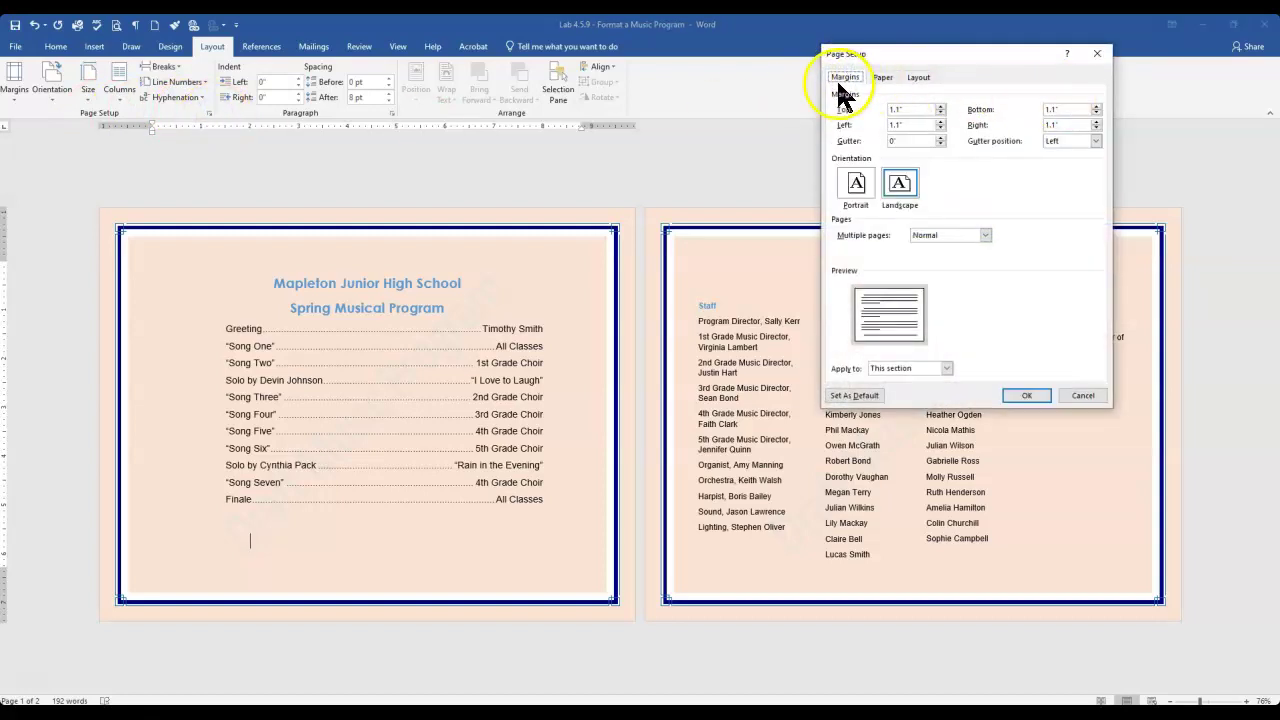
click(881, 77)
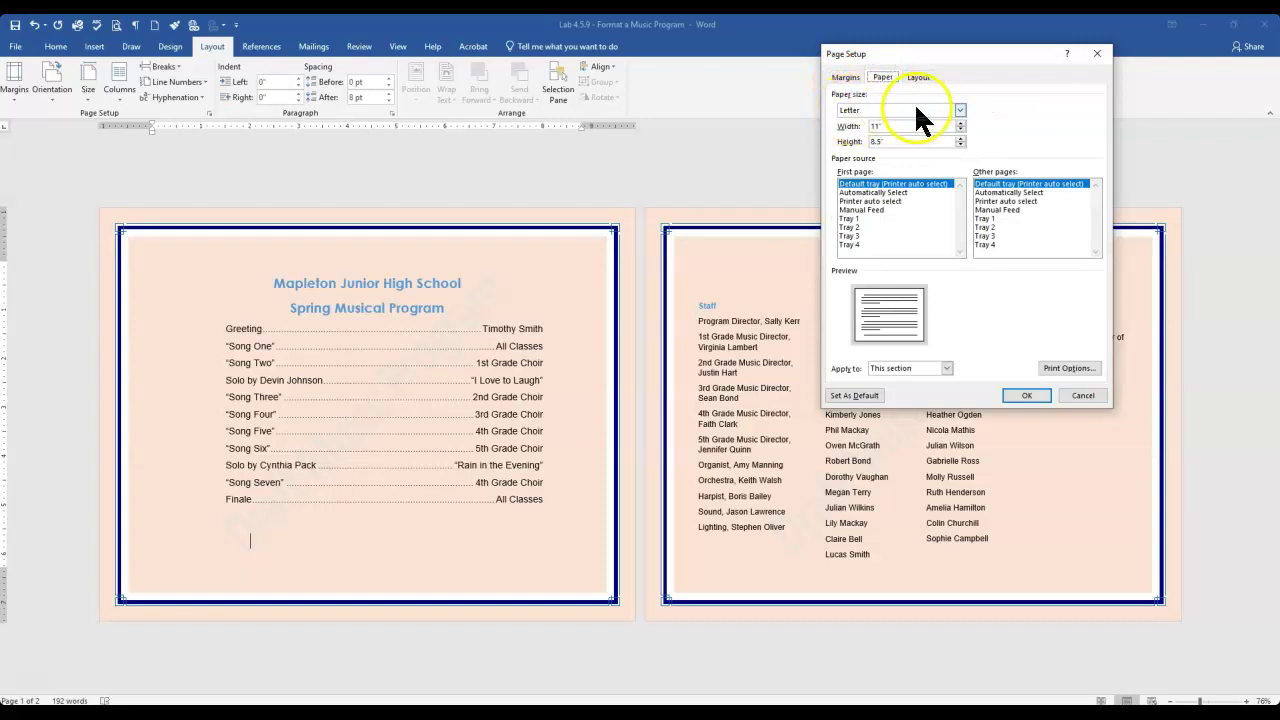
click(925, 76)
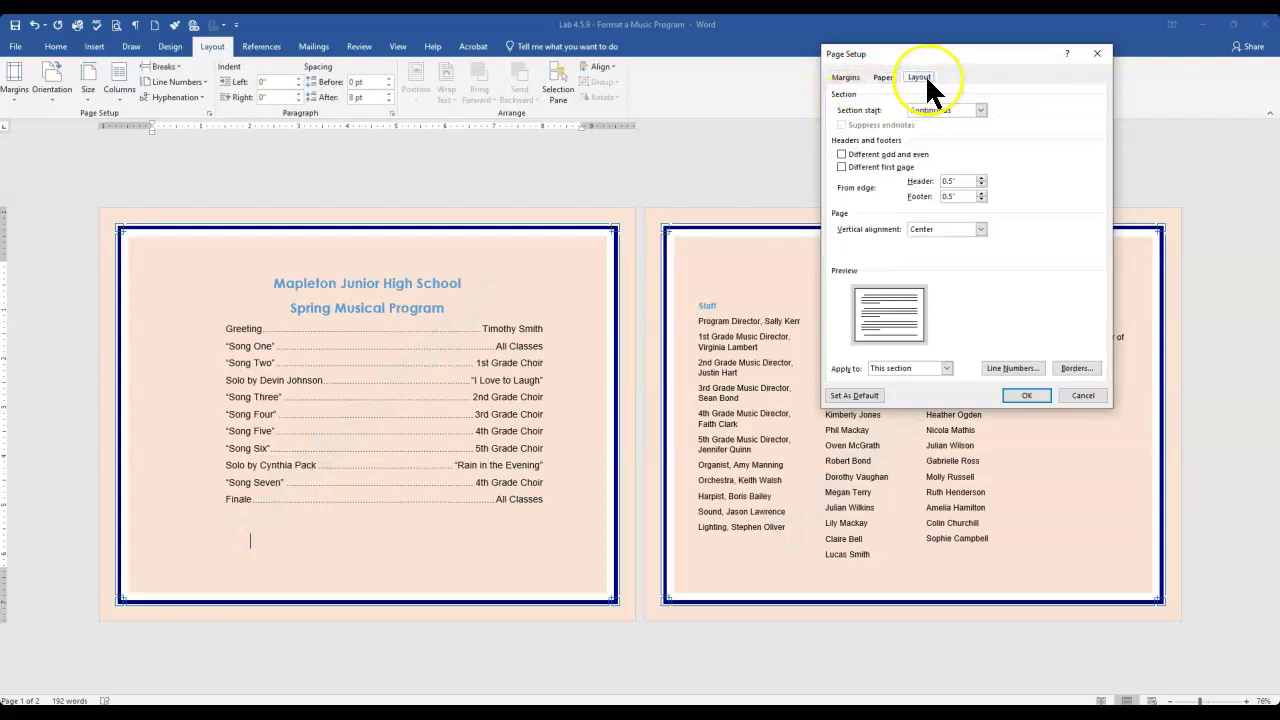